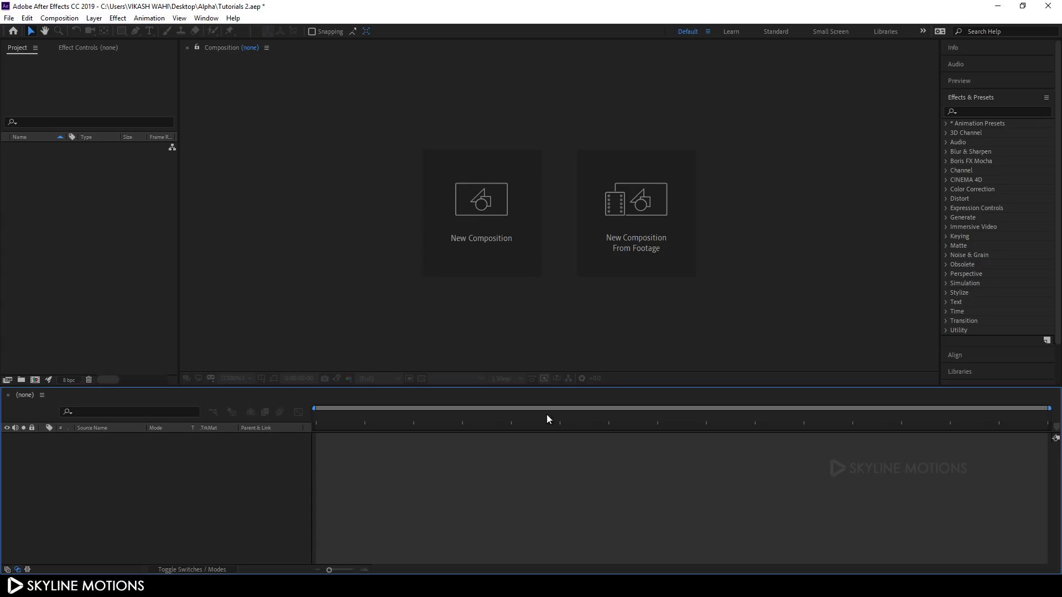
# Create a 1920×1080, 30 fps, five-second composition named 'Main Comp'
pyautogui.click(488, 256)
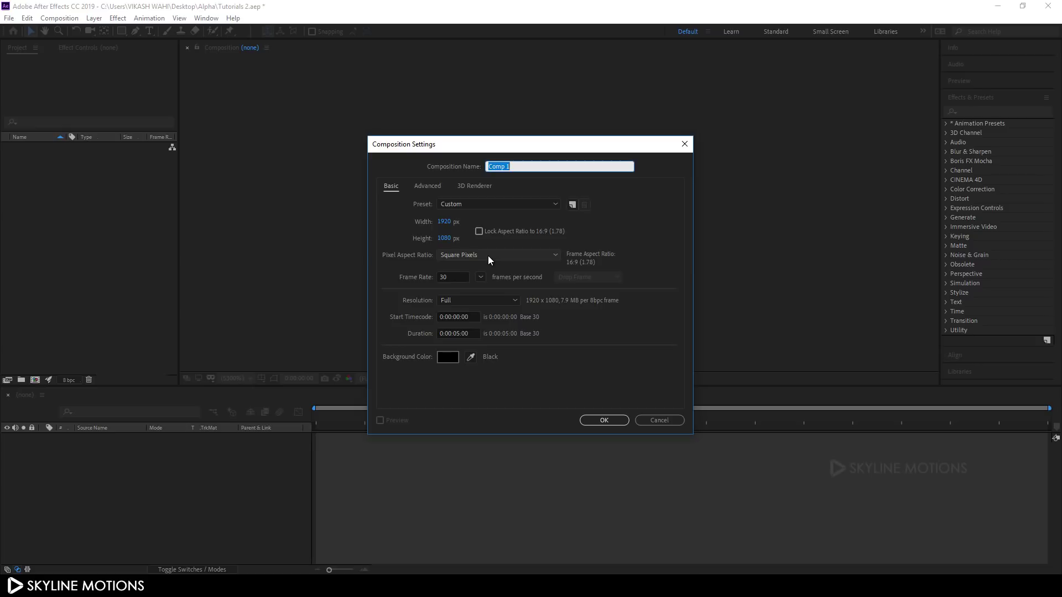
pyautogui.write('Main Comp')
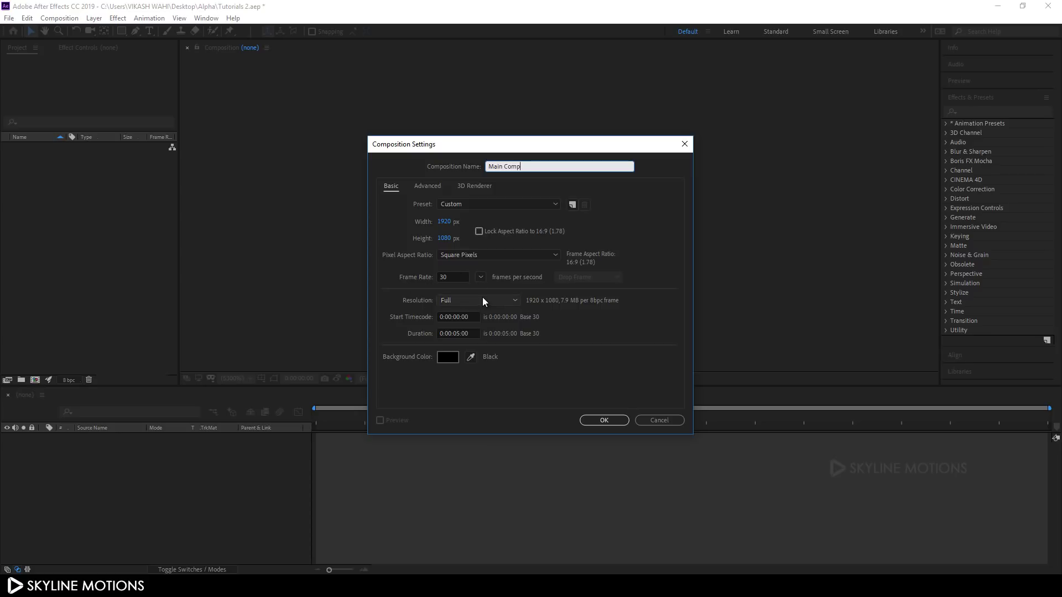
pyautogui.click(595, 418)
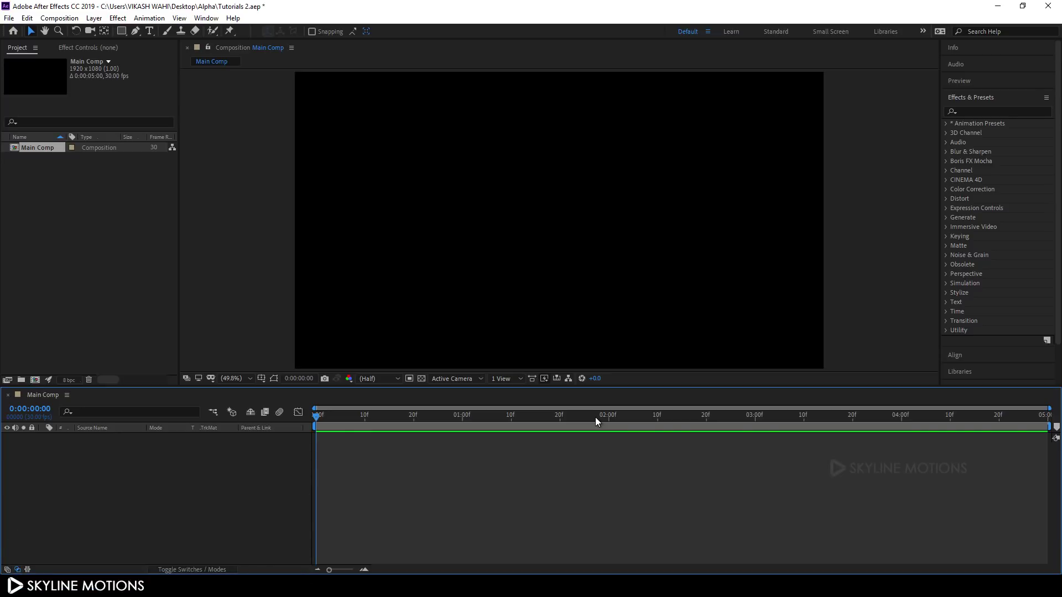
# Create another 1920×1080, 30 fps composition named 'Media 1' from the Composition menu
pyautogui.click(59, 17)
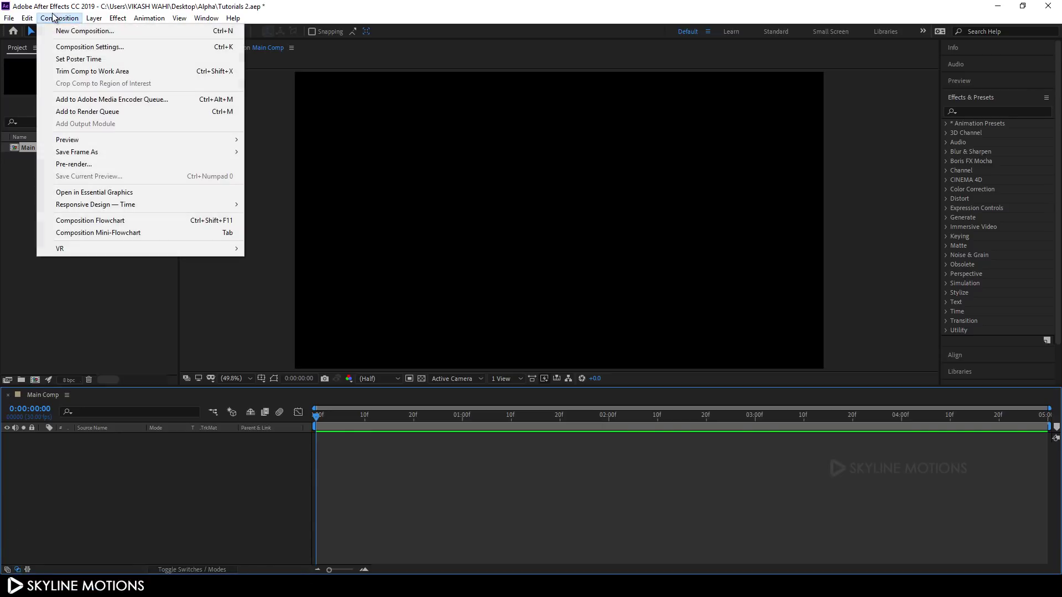
pyautogui.click(61, 35)
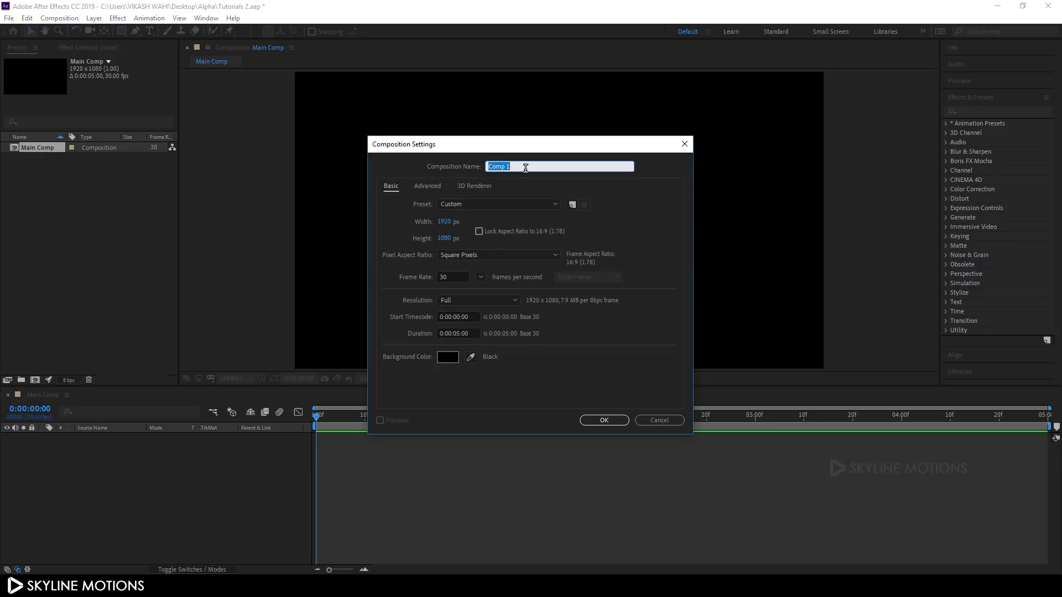
pyautogui.write('Media')
pyautogui.click(596, 419)
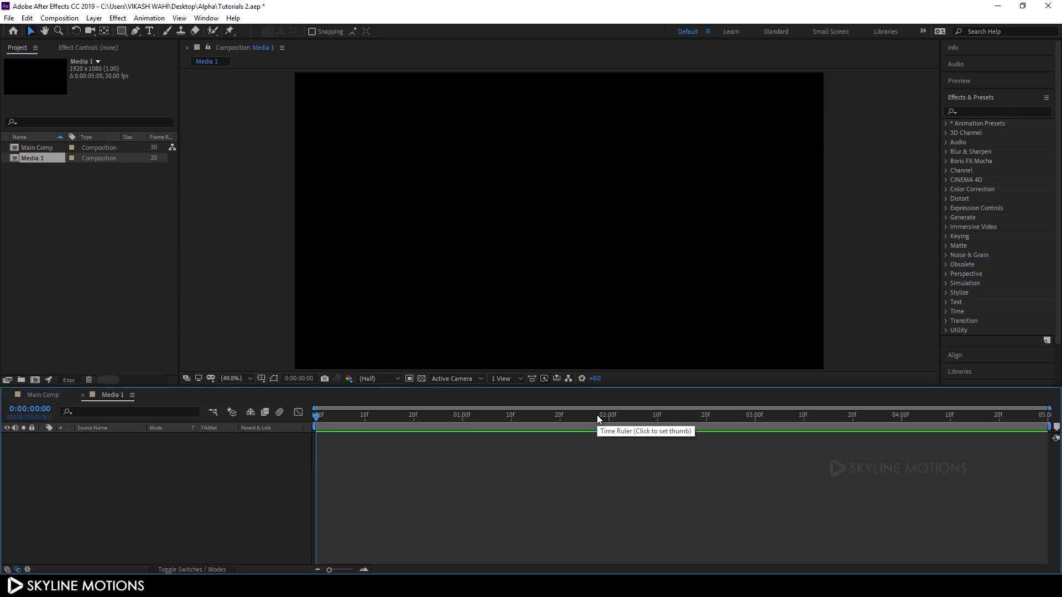
# Import the model-600238_1920.jpg photo into the project
pyautogui.rightClick(102, 217)
pyautogui.moveTo(126, 269)
pyautogui.click(281, 274)
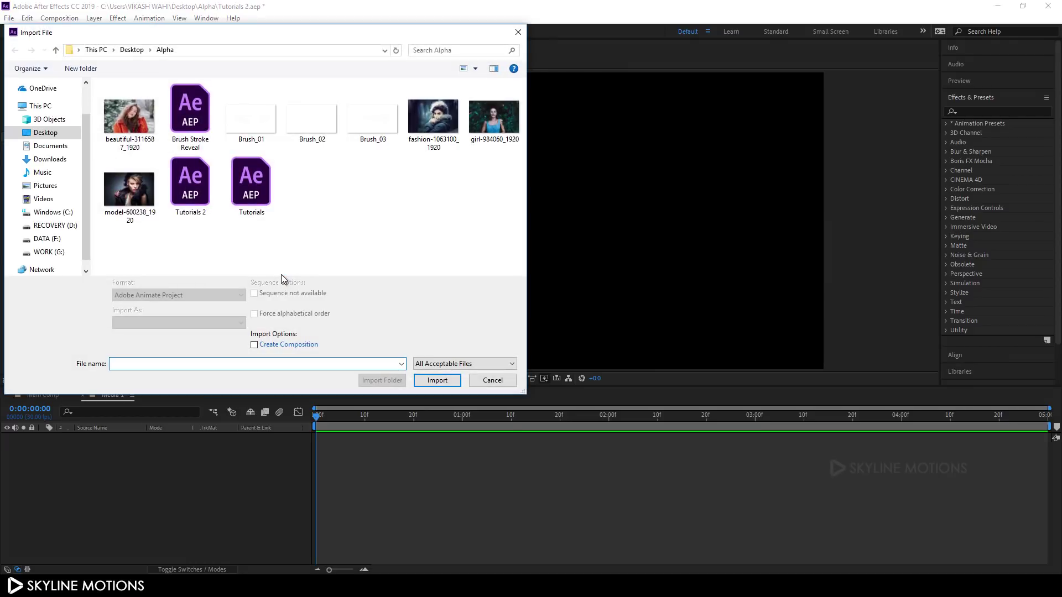
pyautogui.click(136, 204)
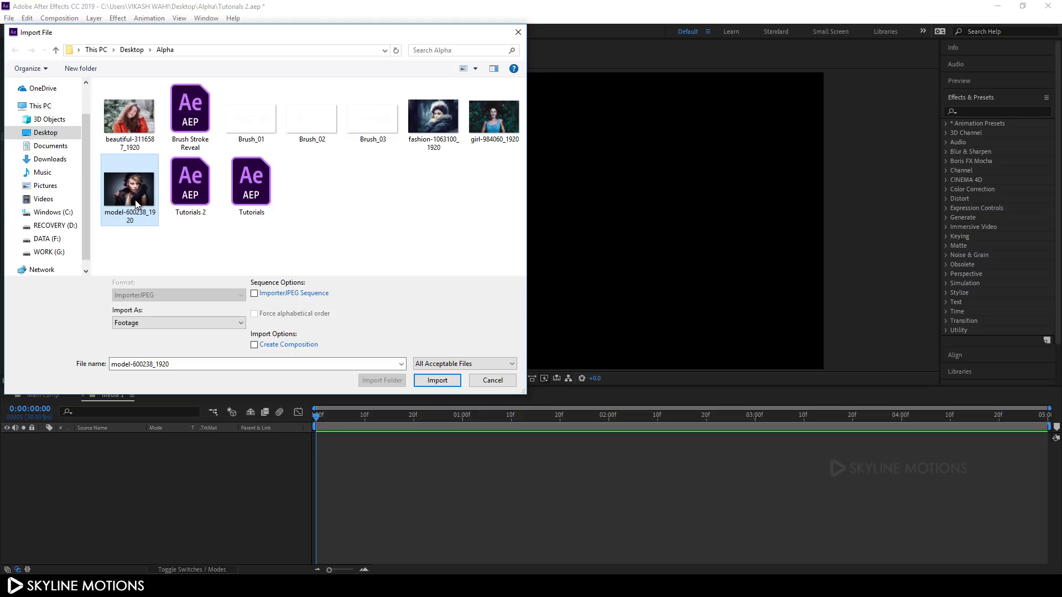
pyautogui.click(434, 380)
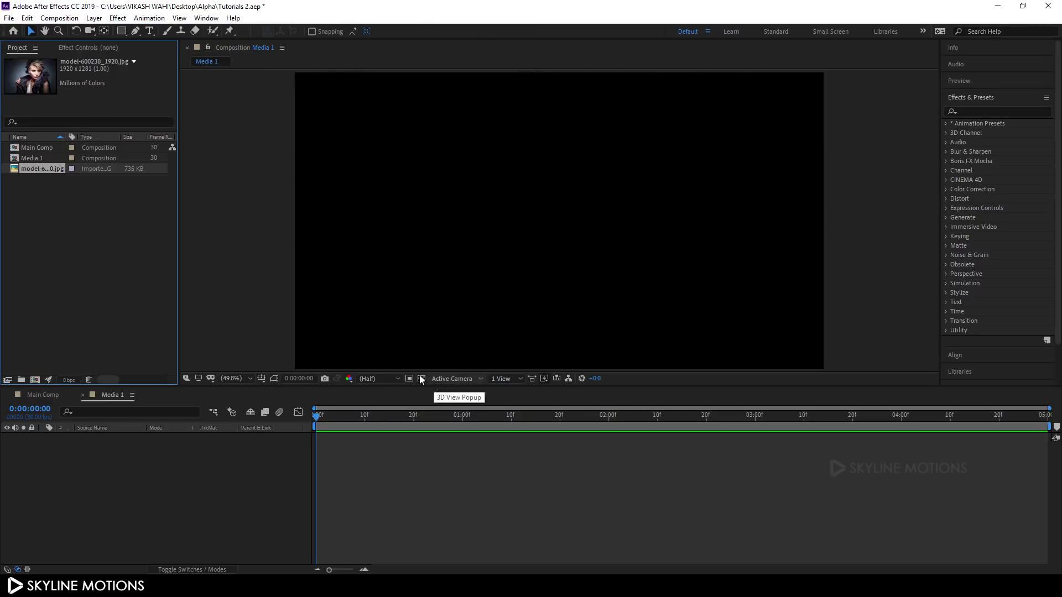
# Open Media 1 and place the model photo in it as a layer
pyautogui.click(38, 157)
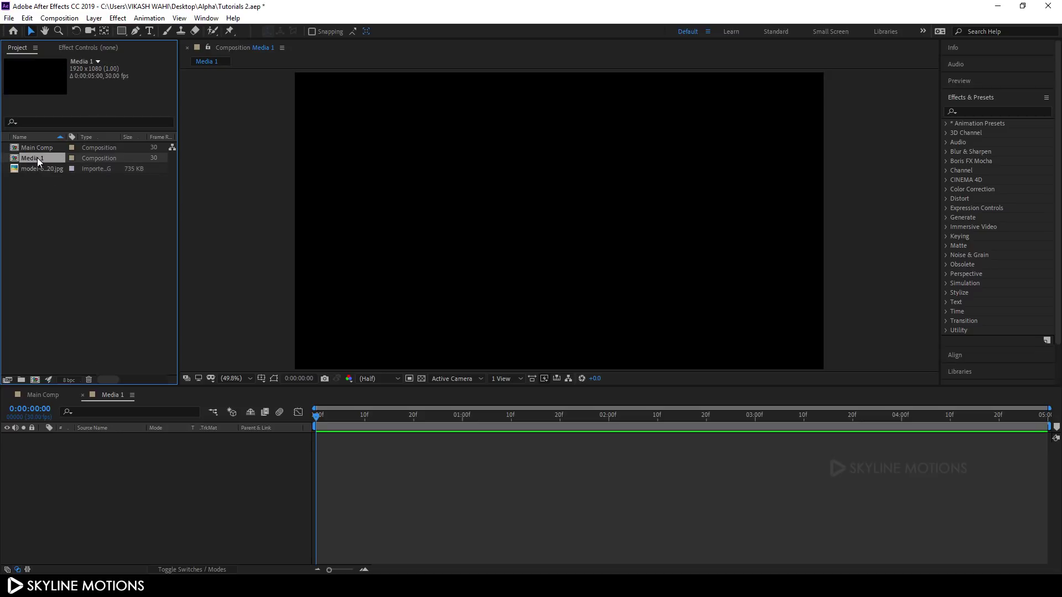
pyautogui.doubleClick(37, 158)
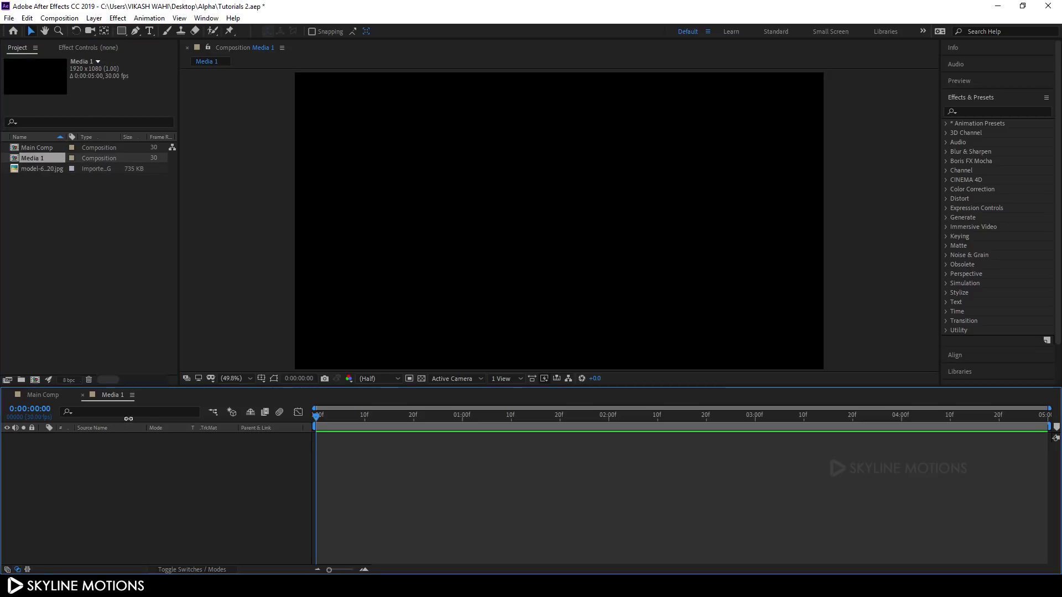
pyautogui.click(45, 170)
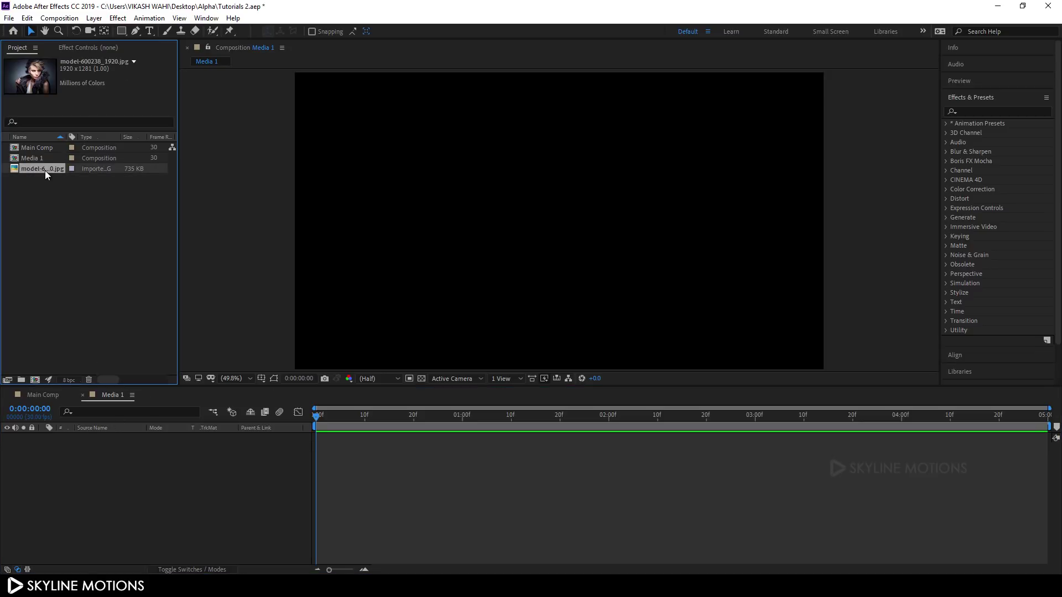
pyautogui.moveTo(40, 168); pyautogui.dragTo(112, 474)
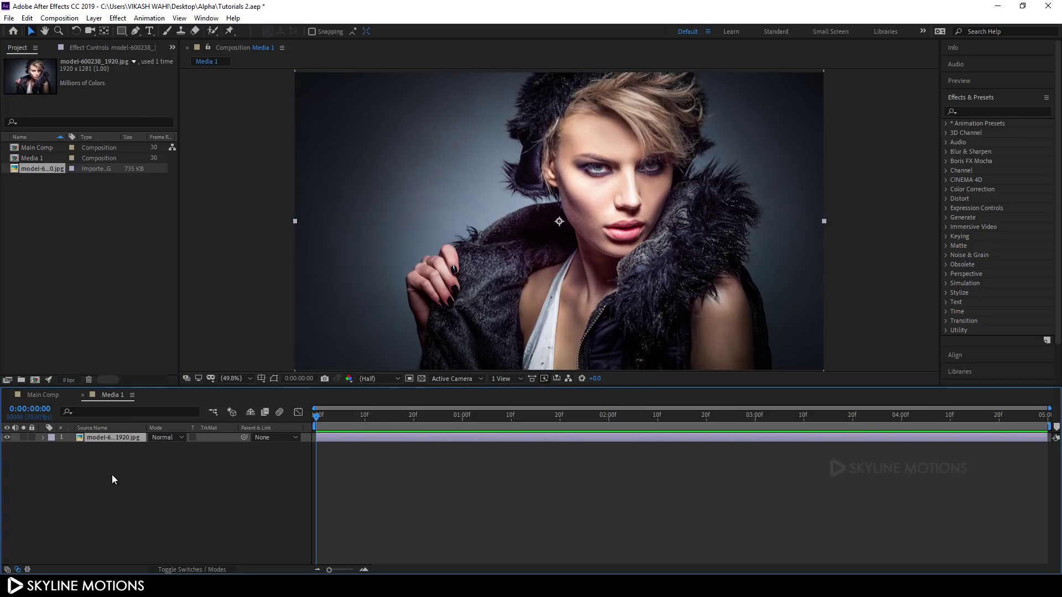
# Nest the Media 1 composition as a layer inside Main Comp
pyautogui.click(41, 396)
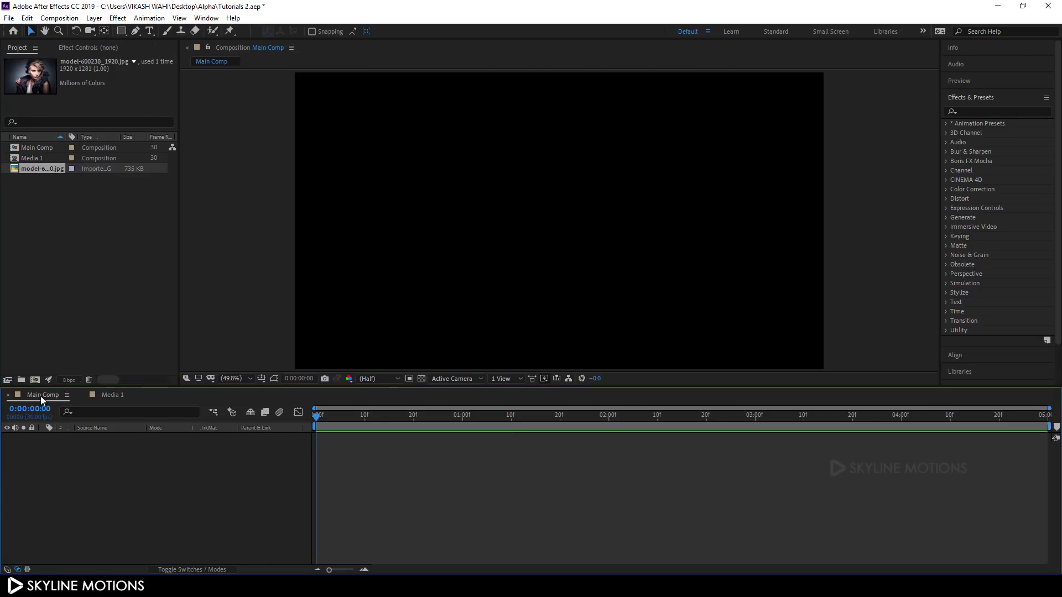
pyautogui.click(62, 282)
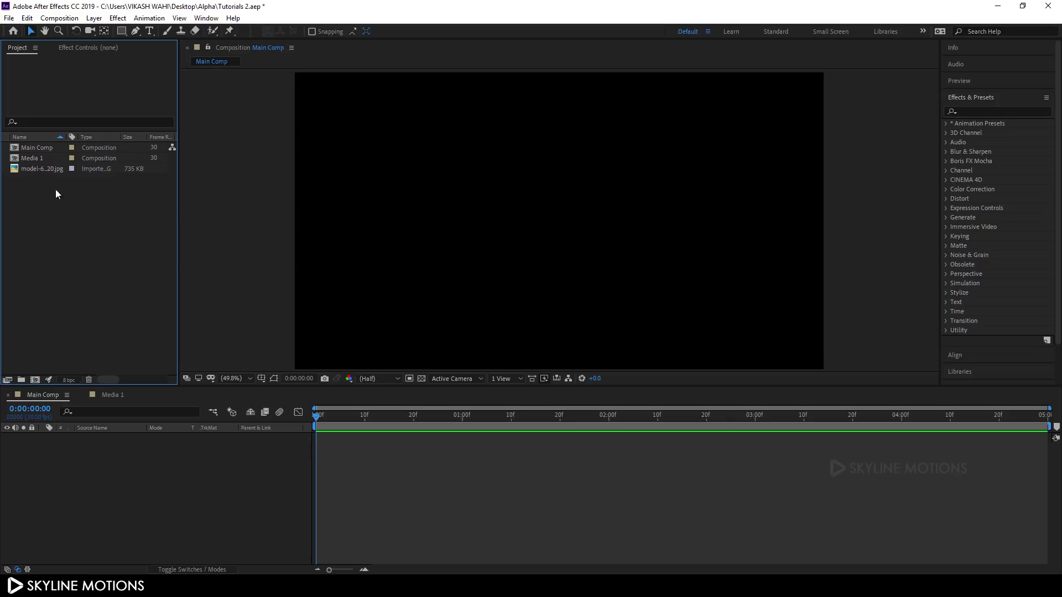
pyautogui.click(41, 159)
pyautogui.moveTo(44, 161); pyautogui.dragTo(91, 470)
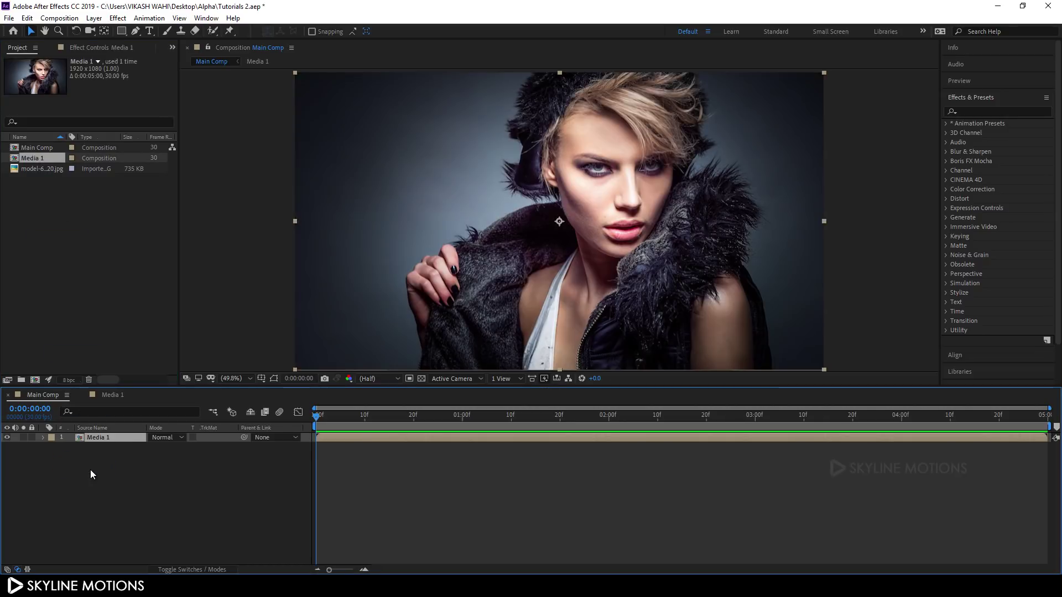
# Keyframe Media 1's Scale at 100% on the last frame and 110% at frame 0
pyautogui.press('s')
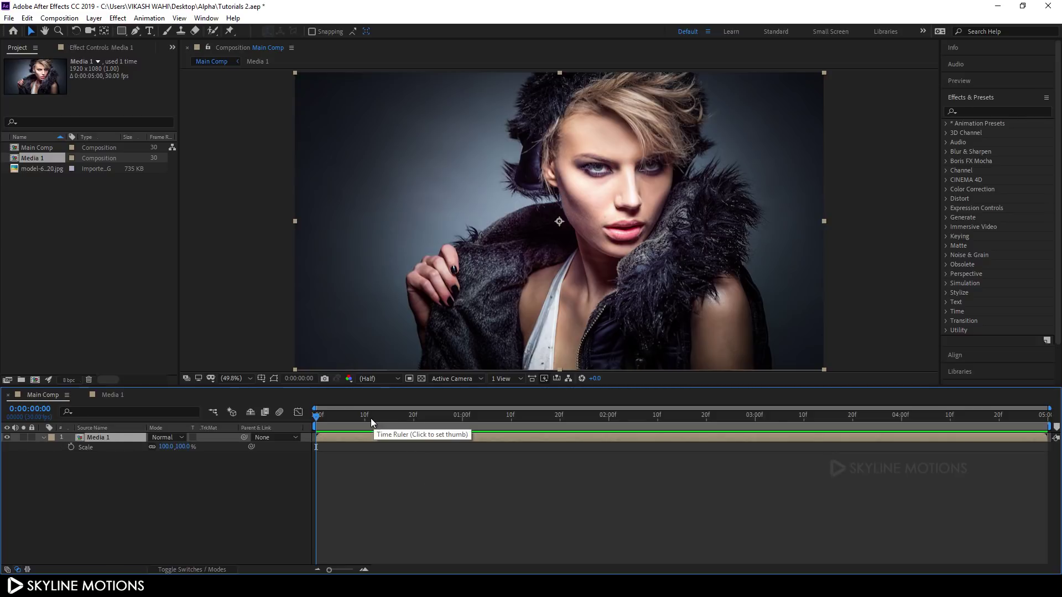
pyautogui.moveTo(330, 416); pyautogui.dragTo(1043, 419)
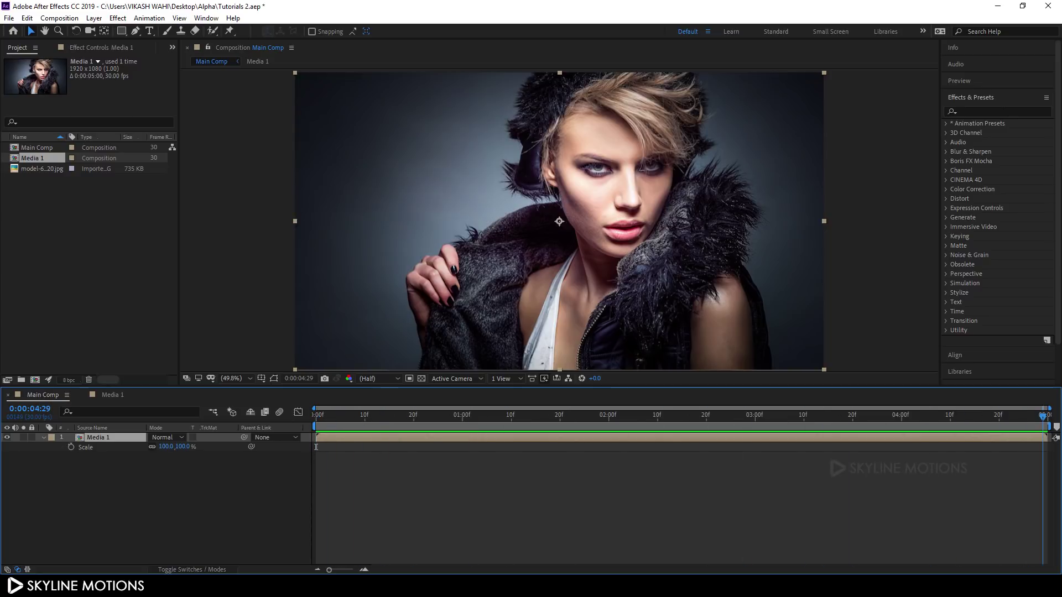
pyautogui.click(71, 447)
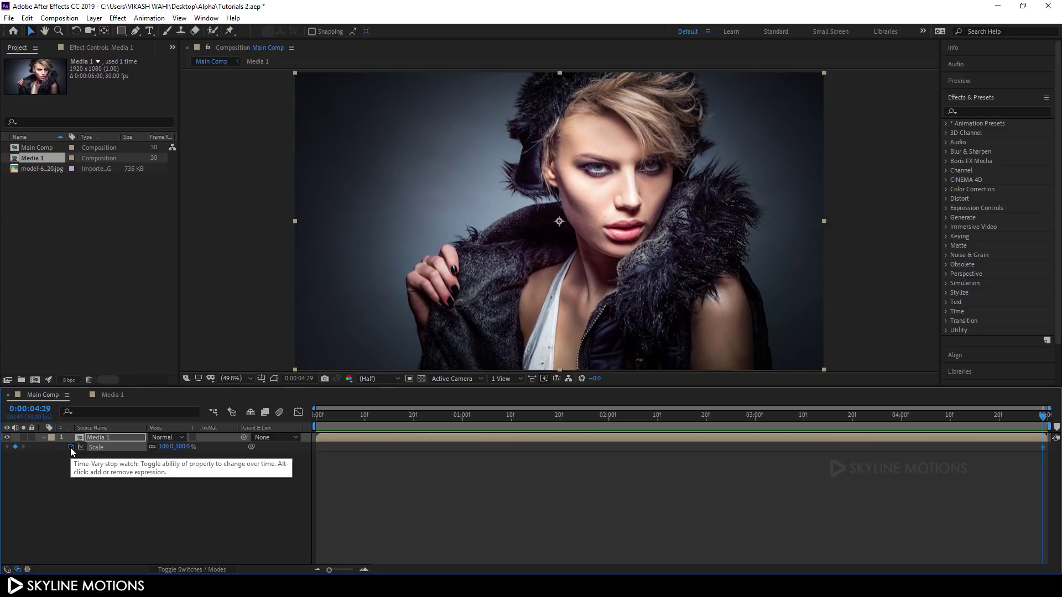
pyautogui.moveTo(479, 415); pyautogui.dragTo(304, 427)
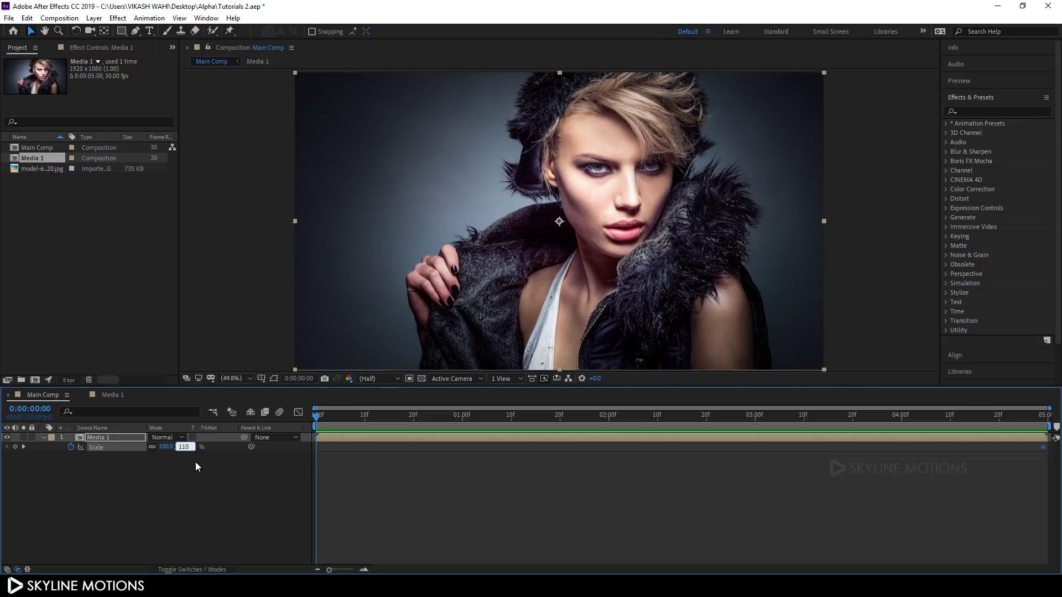
pyautogui.press('Return')
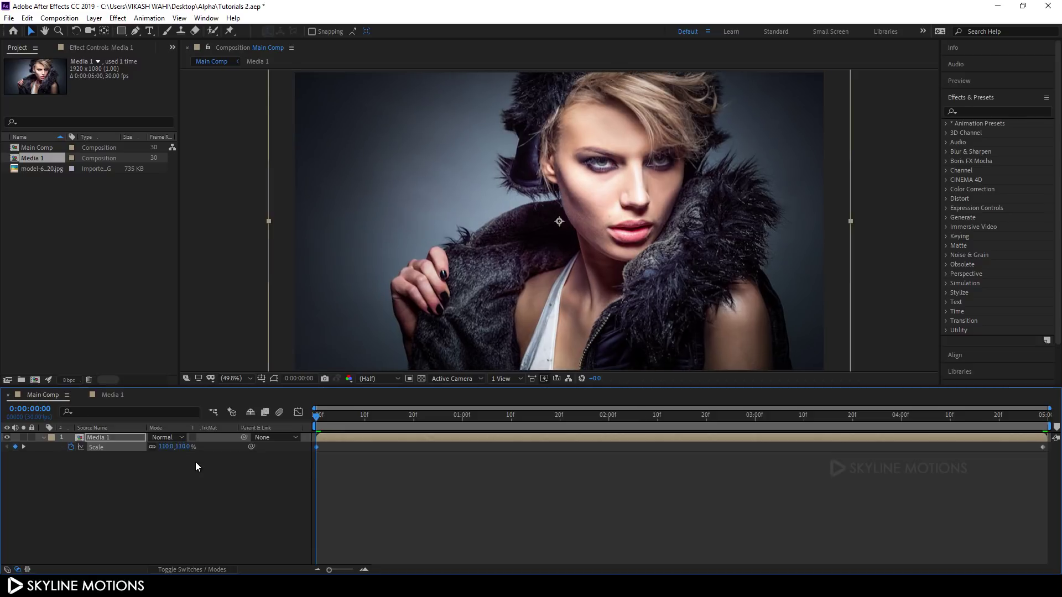
pyautogui.moveTo(354, 419); pyautogui.dragTo(317, 437)
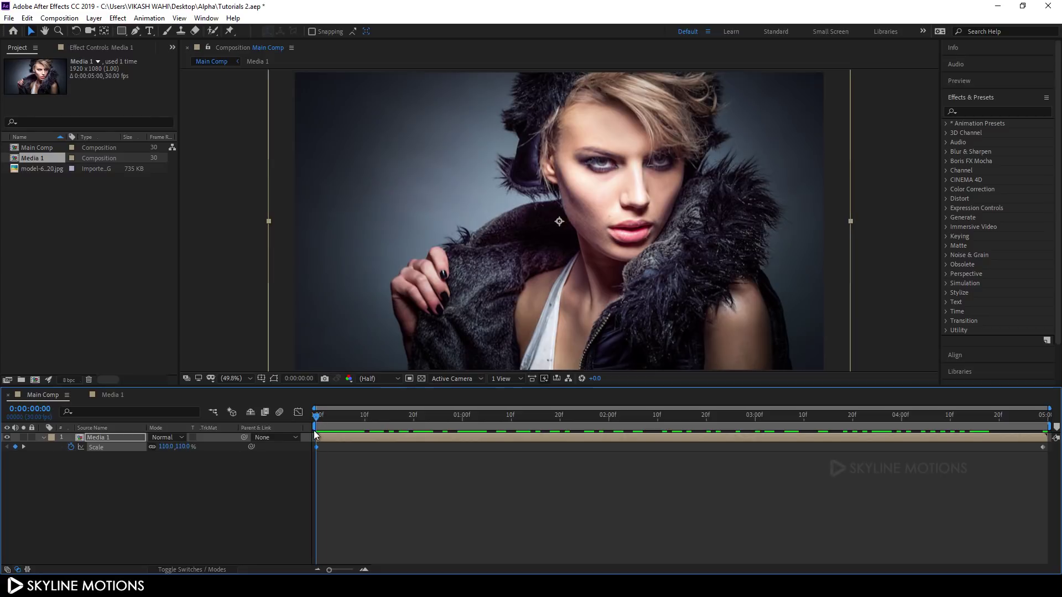
pyautogui.click(43, 438)
pyautogui.click(85, 466)
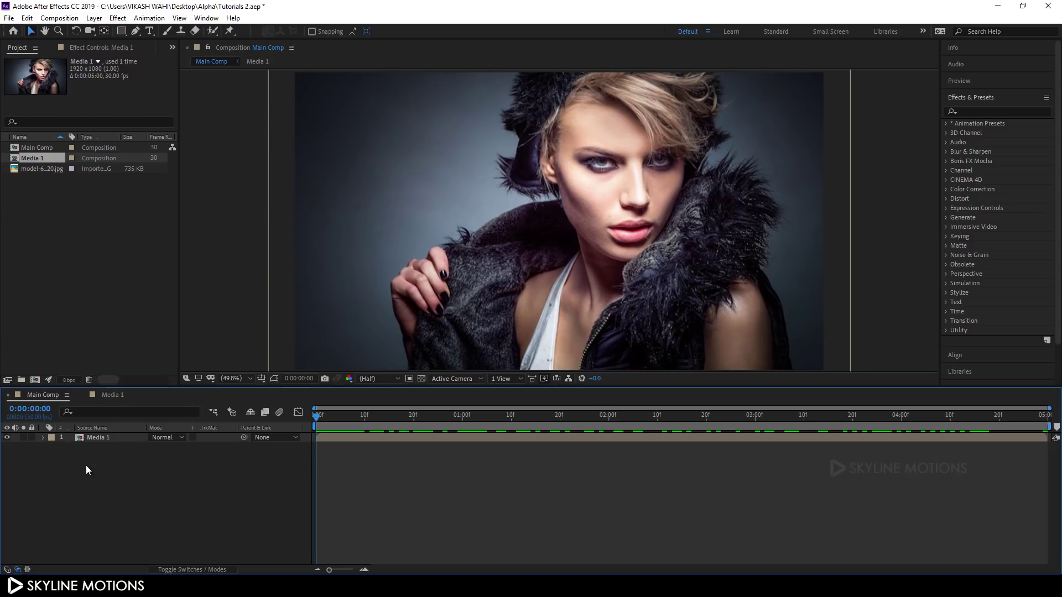
# Import the Brush_01, Brush_02 and Brush_03 PNG images into the project
pyautogui.rightClick(103, 240)
pyautogui.moveTo(120, 297)
pyautogui.click(258, 296)
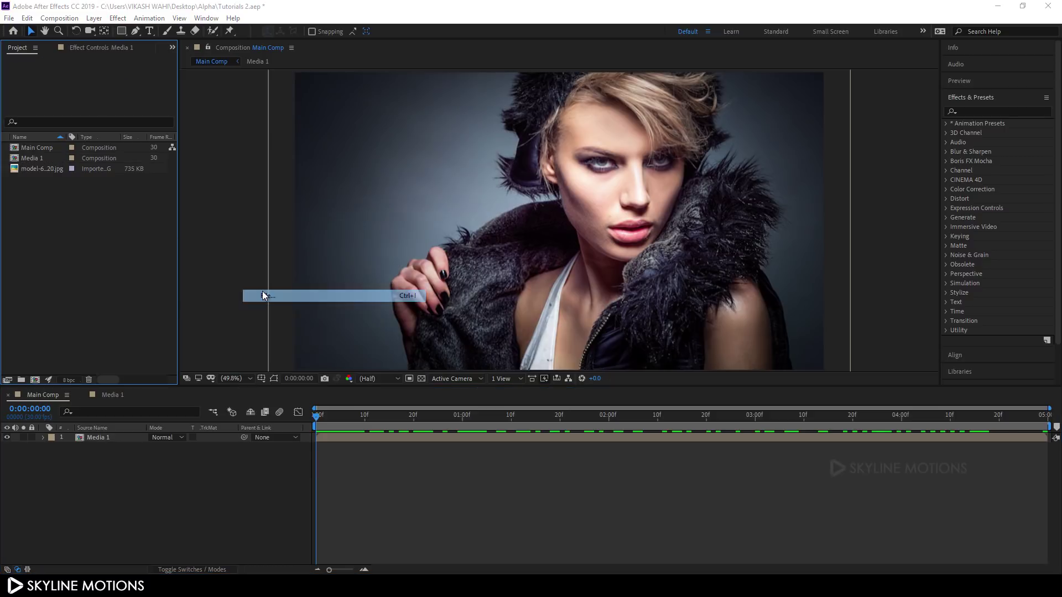
pyautogui.click(248, 125)
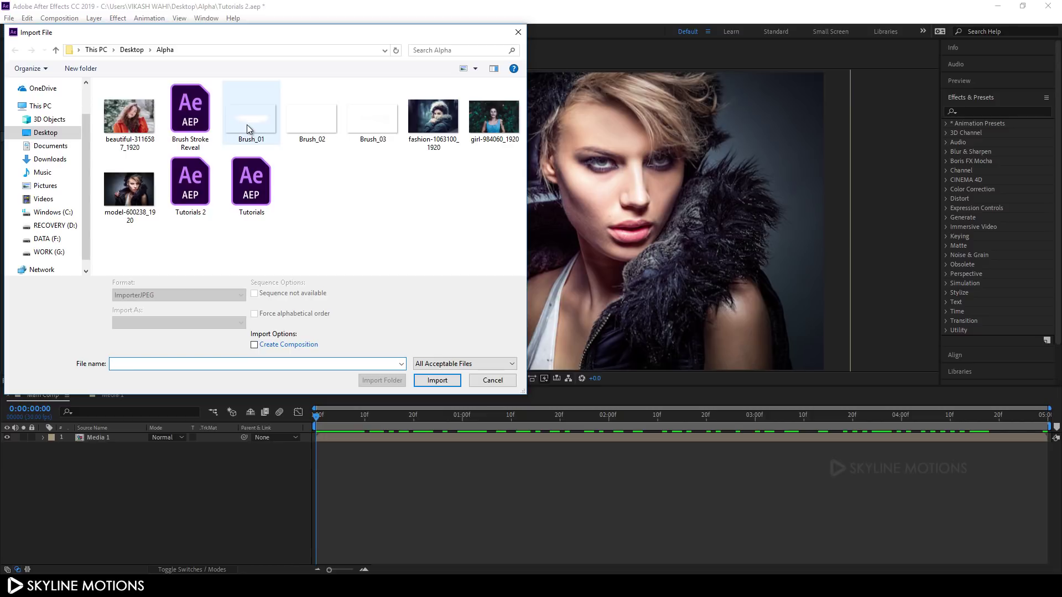
pyautogui.keyDown('shift'); pyautogui.click(378, 124); pyautogui.keyUp('shift')
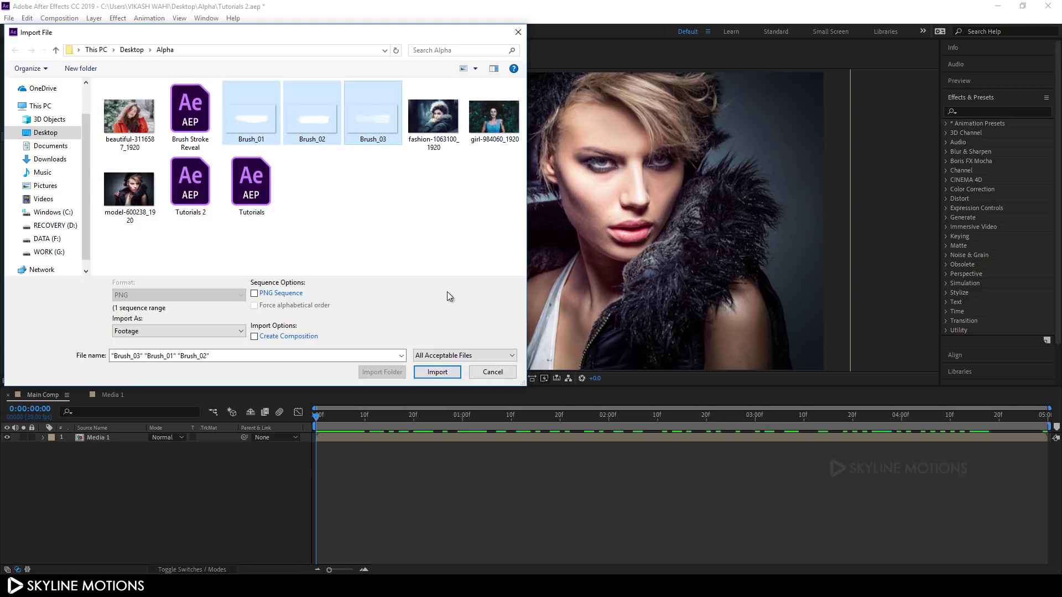
pyautogui.click(431, 372)
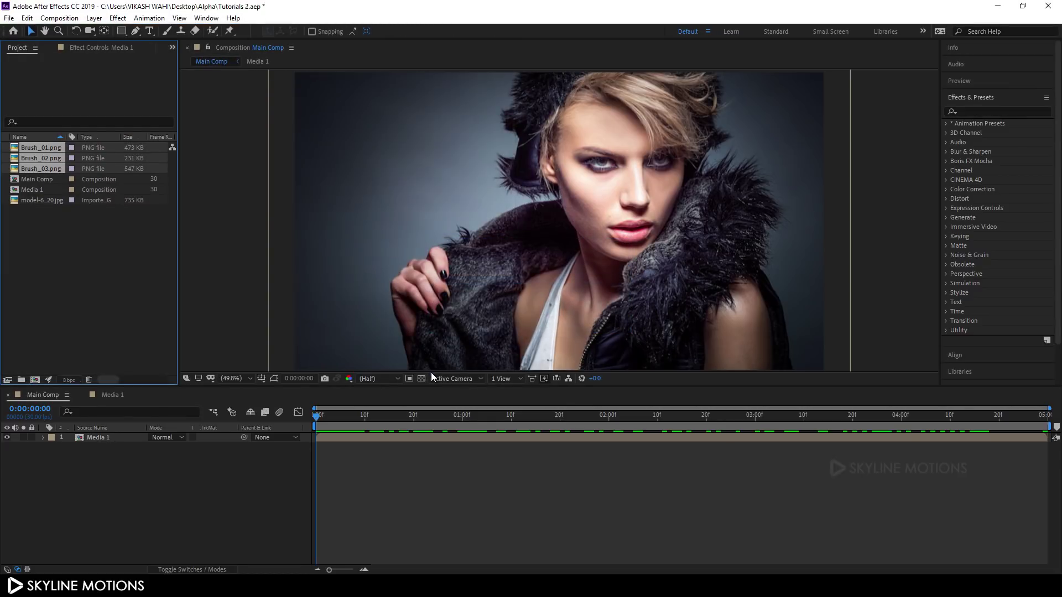
# Place Brush_01.png above Media 1 in the Main Comp timeline
pyautogui.click(105, 278)
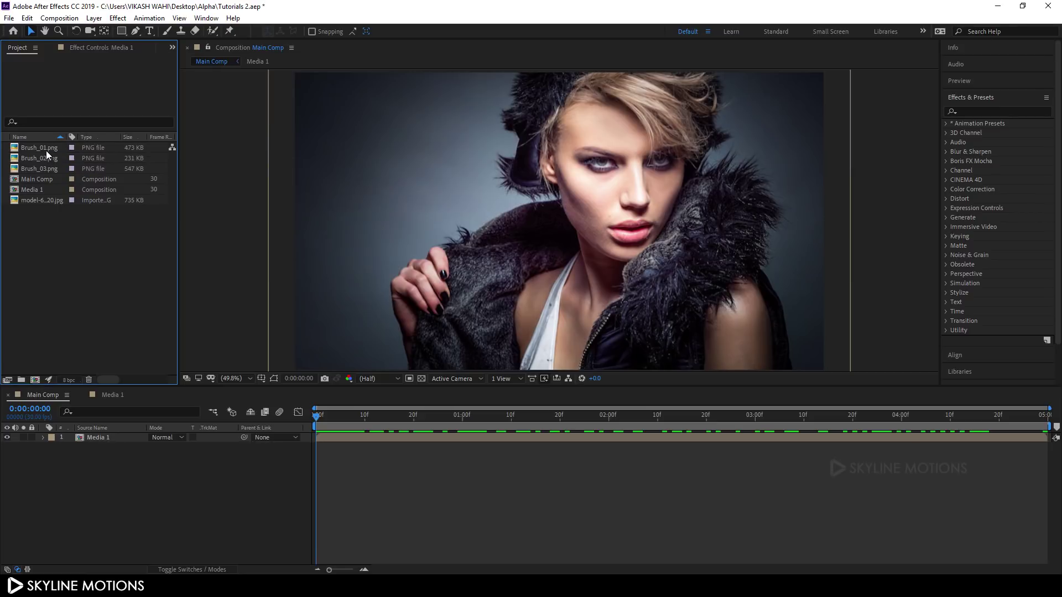
pyautogui.click(45, 151)
pyautogui.moveTo(50, 147)
pyautogui.mouseDown()
pyautogui.moveTo(102, 368)
pyautogui.moveTo(100, 427)
pyautogui.moveTo(111, 433)
pyautogui.mouseUp()
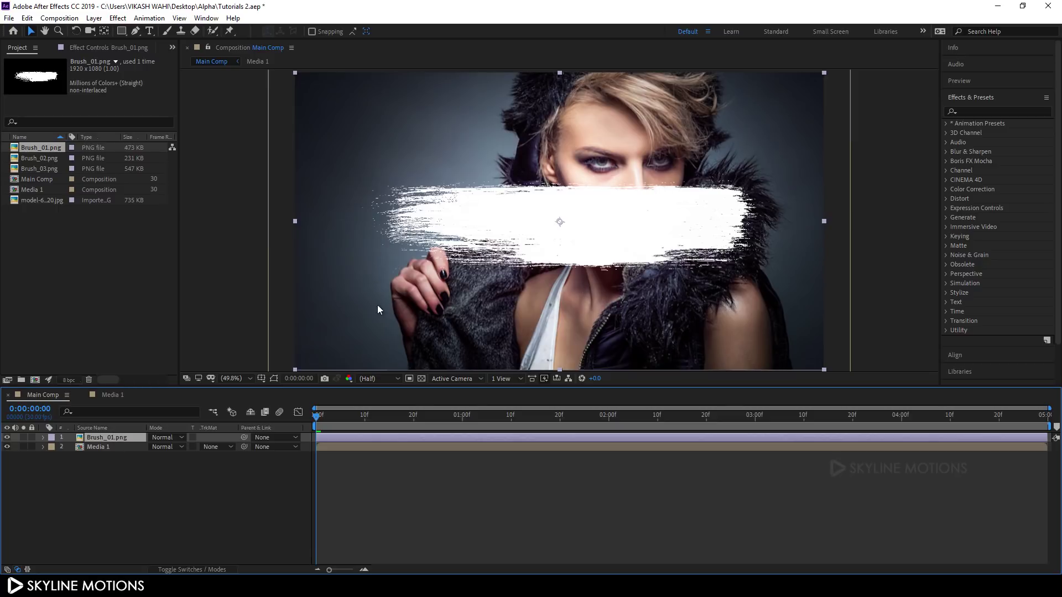
pyautogui.moveTo(420, 421); pyautogui.dragTo(312, 418)
# Apply the Linear Wipe effect to the Brush_01.png layer
pyautogui.click(975, 112)
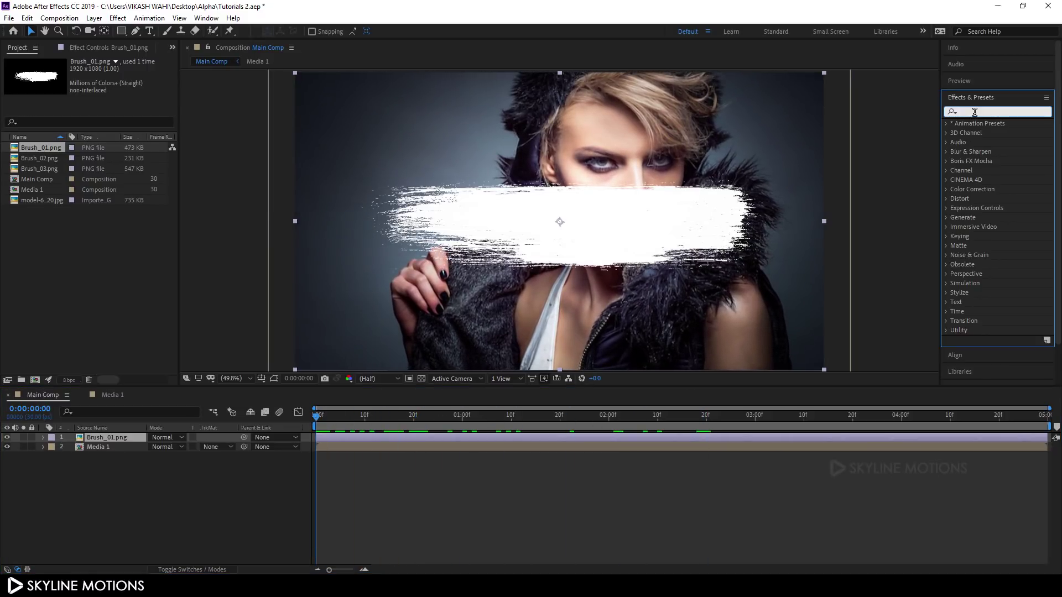
pyautogui.write('linear')
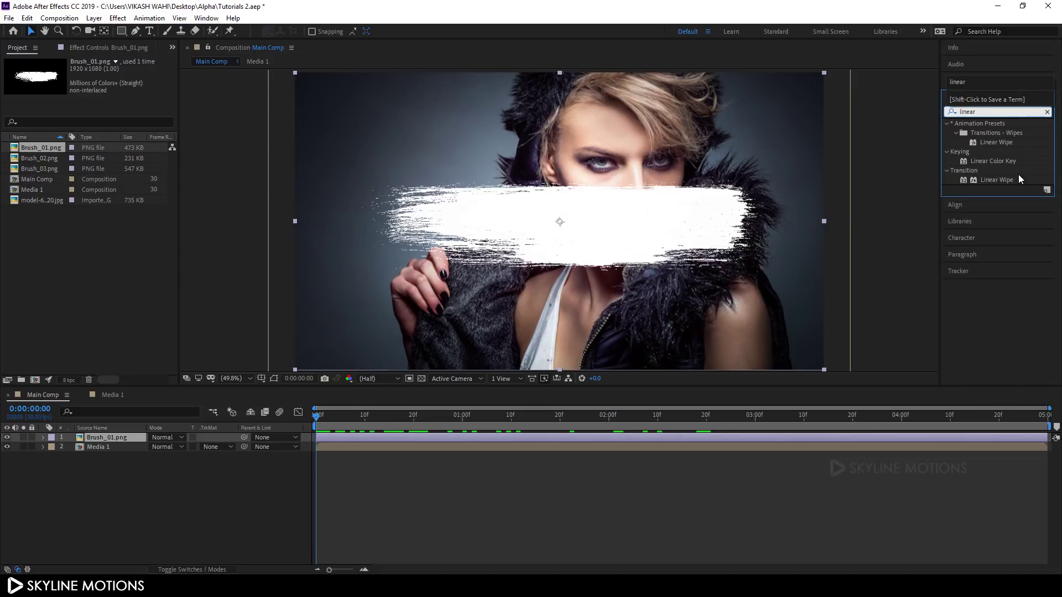
pyautogui.click(993, 182)
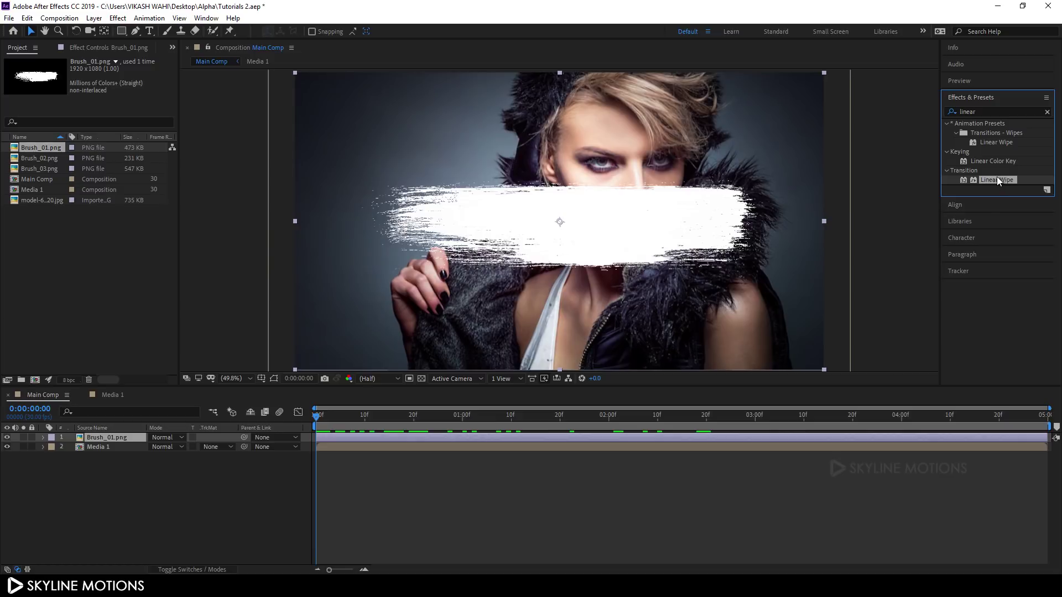
pyautogui.moveTo(967, 217)
pyautogui.mouseDown()
pyautogui.moveTo(193, 433)
pyautogui.moveTo(122, 438)
pyautogui.mouseUp()
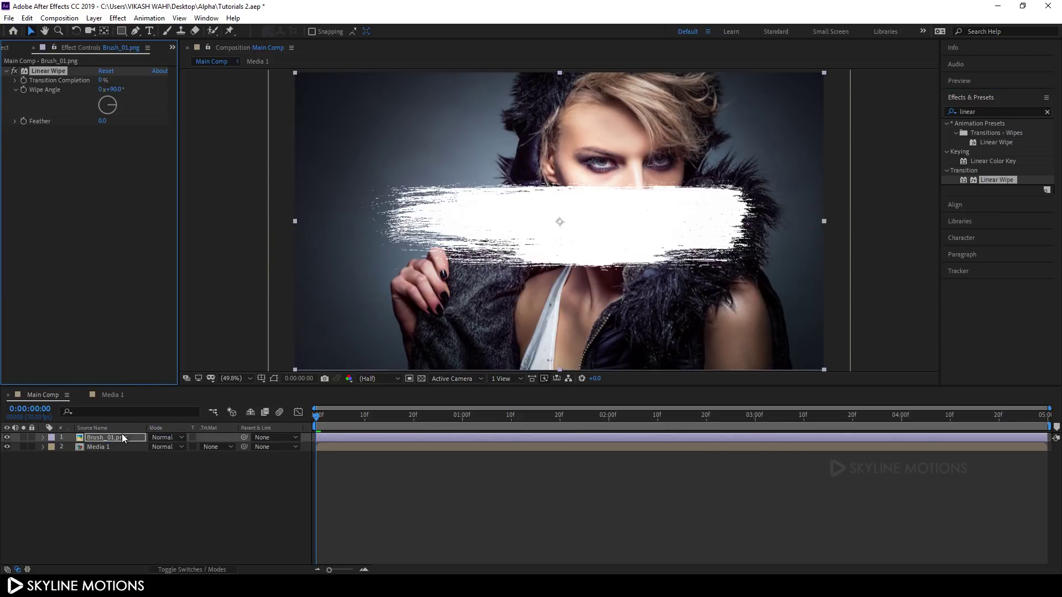
# Keyframe Transition Completion at 0% at one second and 100% at the start
pyautogui.click(398, 417)
pyautogui.moveTo(398, 417); pyautogui.dragTo(463, 433)
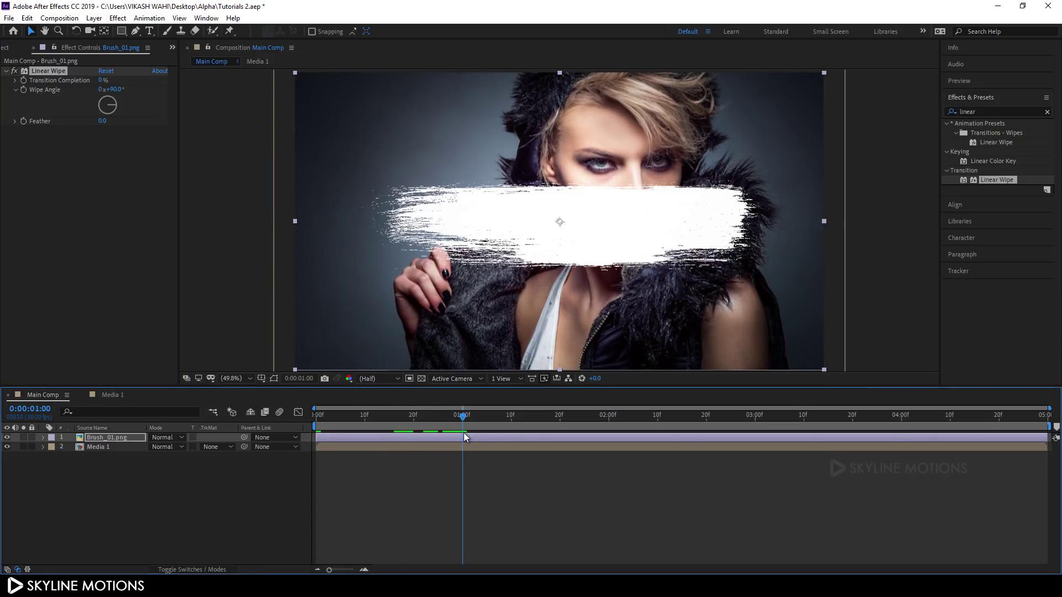
pyautogui.click(24, 81)
pyautogui.moveTo(463, 416); pyautogui.dragTo(302, 415)
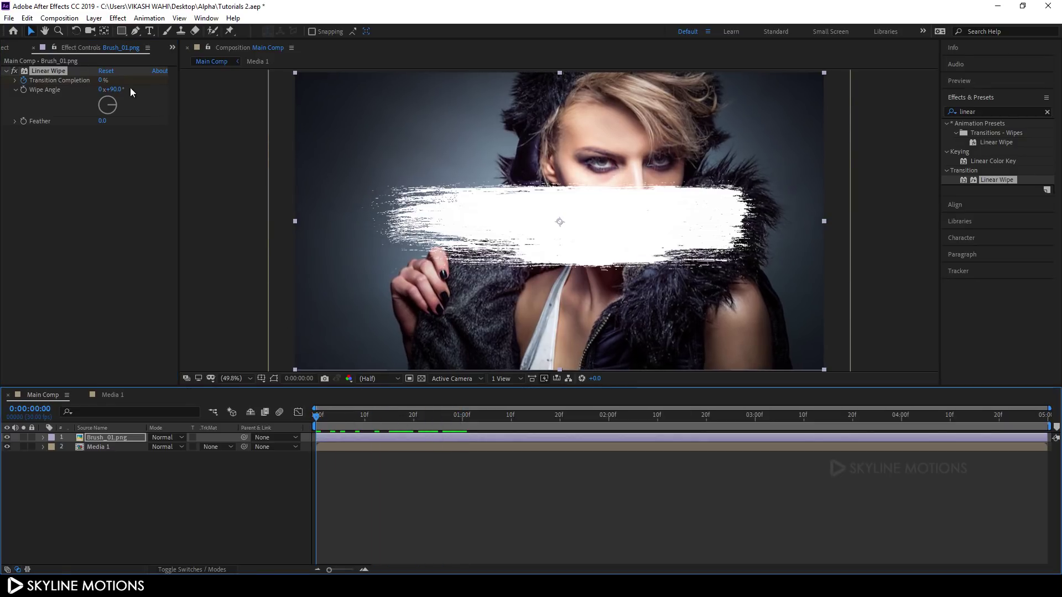
pyautogui.moveTo(100, 80); pyautogui.dragTo(161, 84)
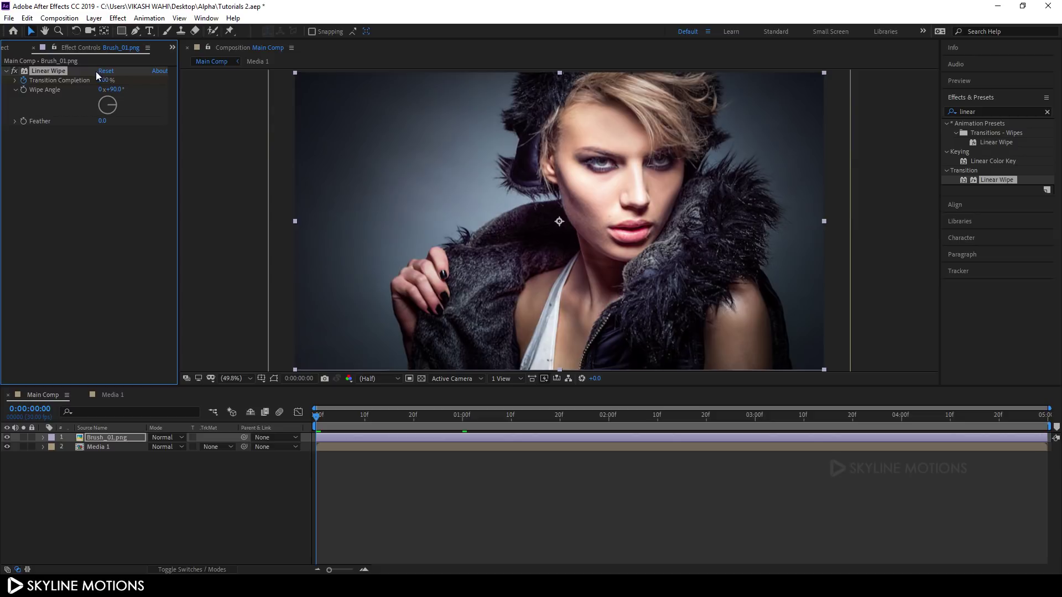
pyautogui.moveTo(318, 421); pyautogui.dragTo(402, 420)
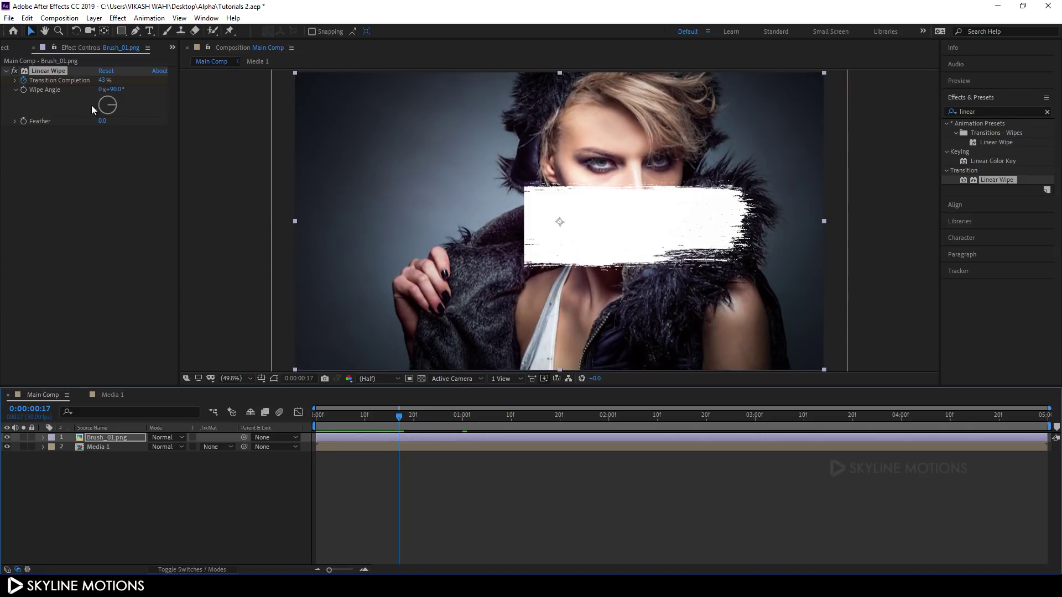
# Set the Linear Wipe angle to 270°
pyautogui.moveTo(115, 91)
pyautogui.mouseDown()
pyautogui.moveTo(221, 98)
pyautogui.moveTo(160, 92)
pyautogui.mouseUp()
pyautogui.click(121, 90)
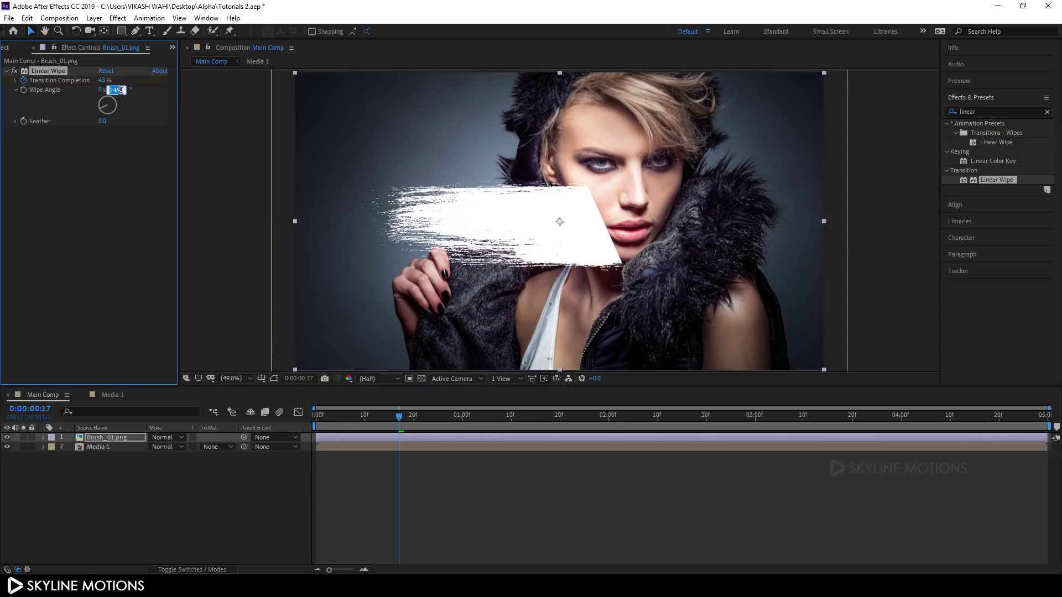
pyautogui.write('270')
pyautogui.press('Return')
pyautogui.moveTo(364, 416)
pyautogui.mouseDown()
pyautogui.moveTo(317, 421)
pyautogui.moveTo(443, 425)
pyautogui.moveTo(360, 418)
pyautogui.moveTo(399, 421)
pyautogui.mouseUp()
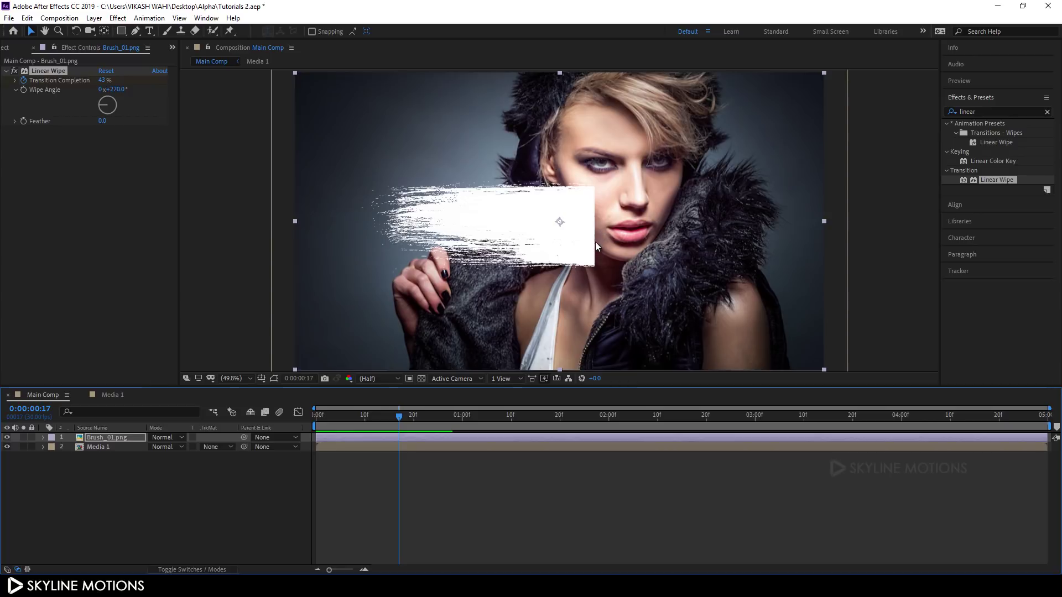
# Set the Linear Wipe feather to 100 for a soft edge
pyautogui.click(111, 122)
pyautogui.moveTo(111, 121); pyautogui.dragTo(156, 126)
pyautogui.click(105, 121)
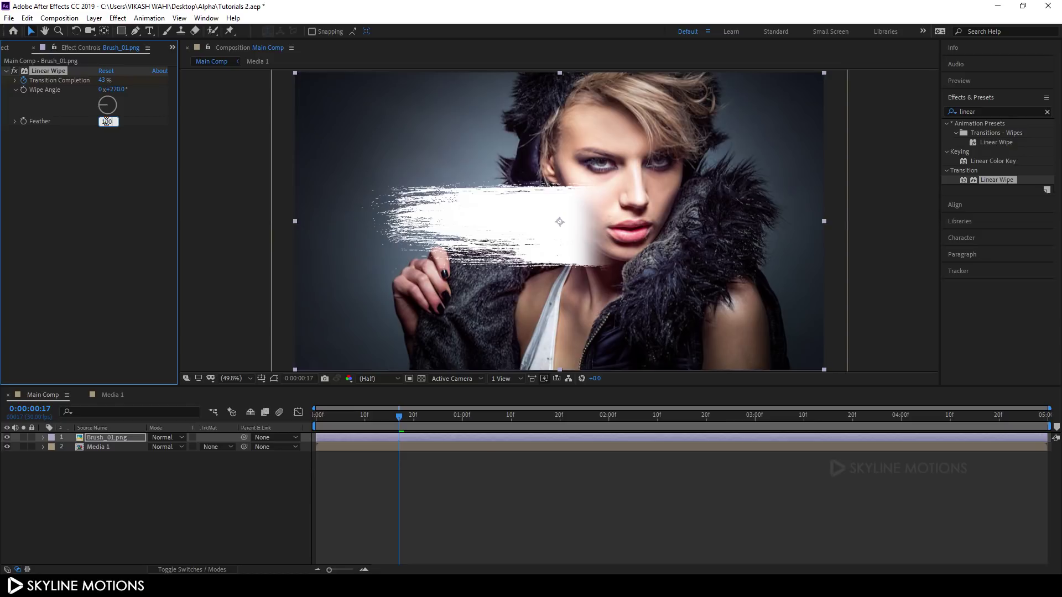
pyautogui.write('100')
pyautogui.press('Return')
pyautogui.moveTo(355, 415)
pyautogui.mouseDown()
pyautogui.moveTo(305, 426)
pyautogui.moveTo(441, 413)
pyautogui.moveTo(354, 412)
pyautogui.moveTo(398, 415)
pyautogui.mouseUp()
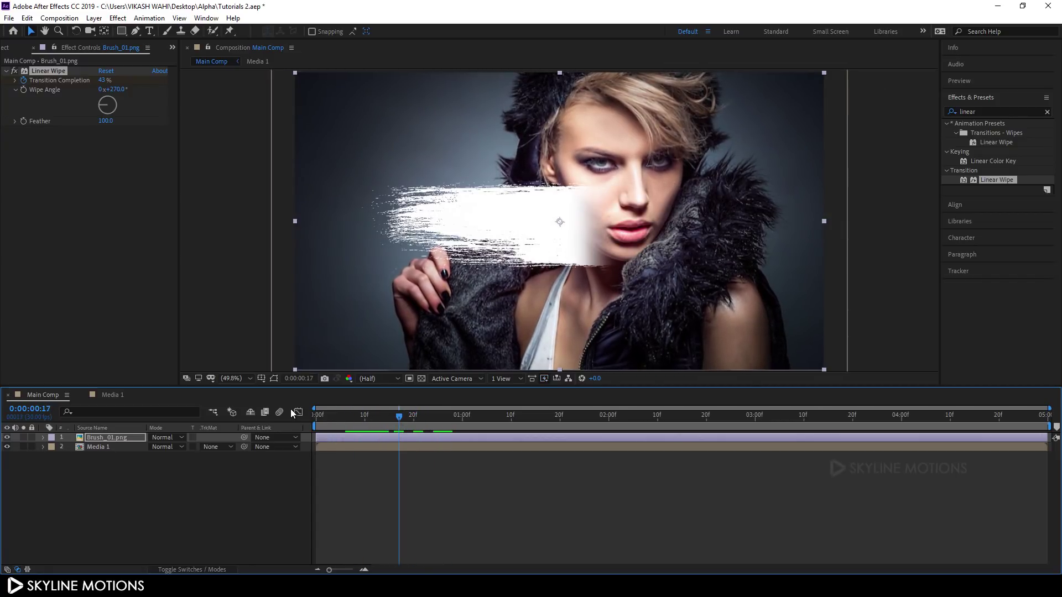
# Apply Easy Ease (F9) to both Transition Completion keyframes
pyautogui.click(125, 440)
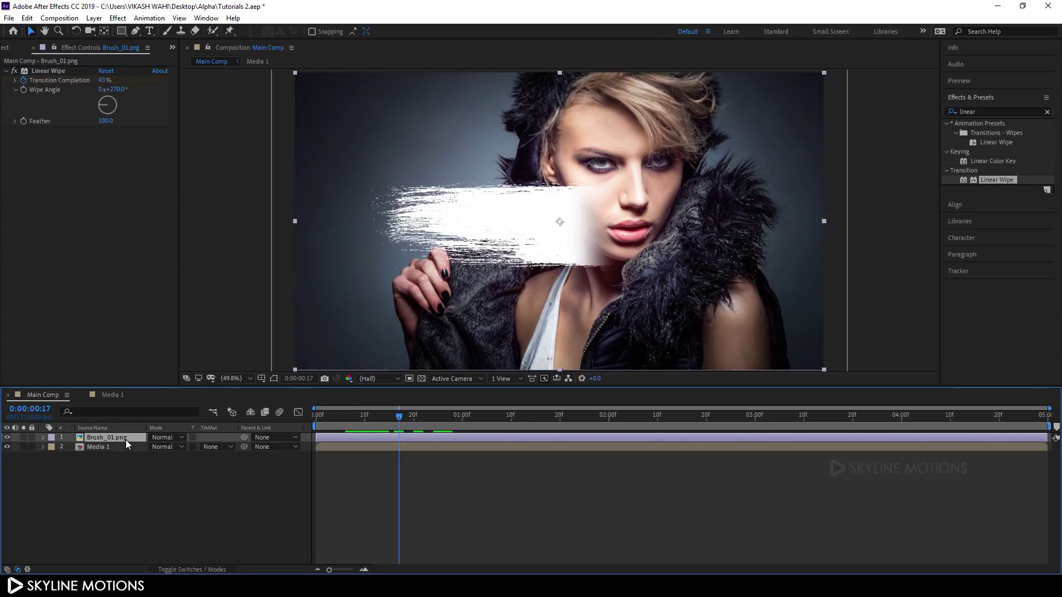
pyautogui.press('u')
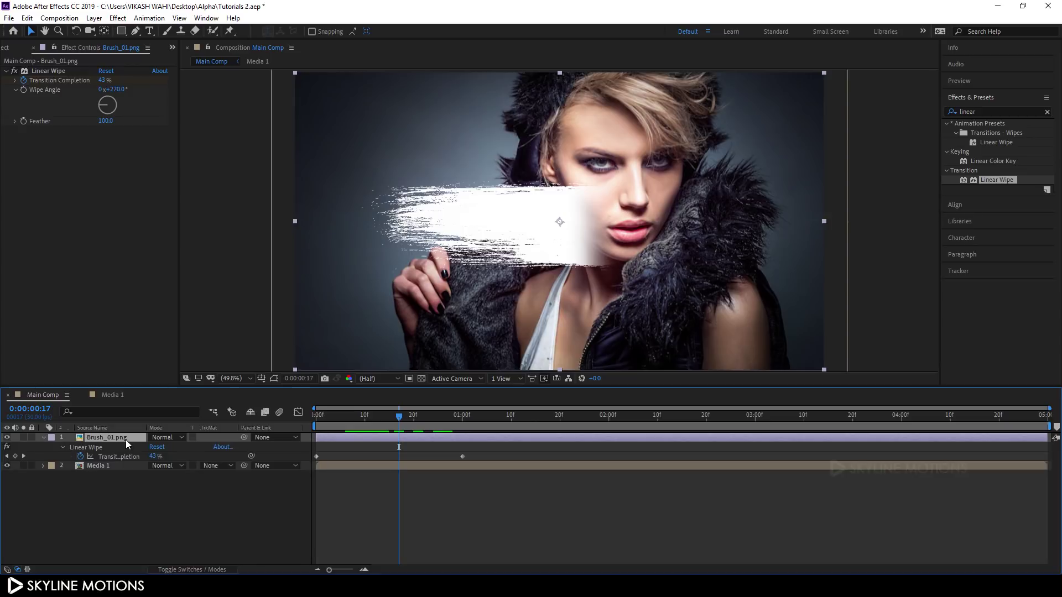
pyautogui.moveTo(500, 446); pyautogui.dragTo(315, 469)
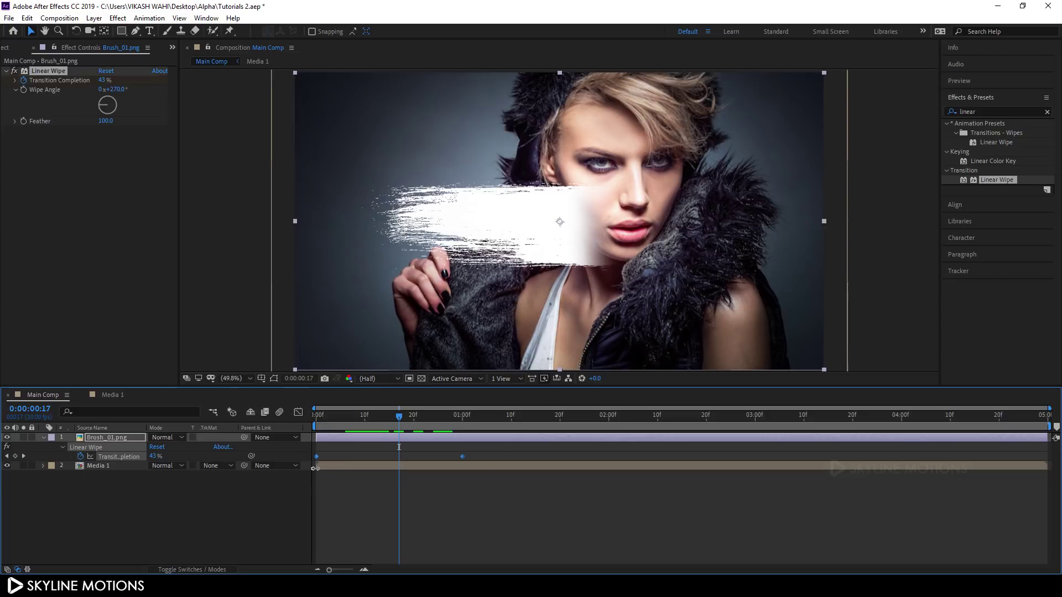
pyautogui.press('F9')
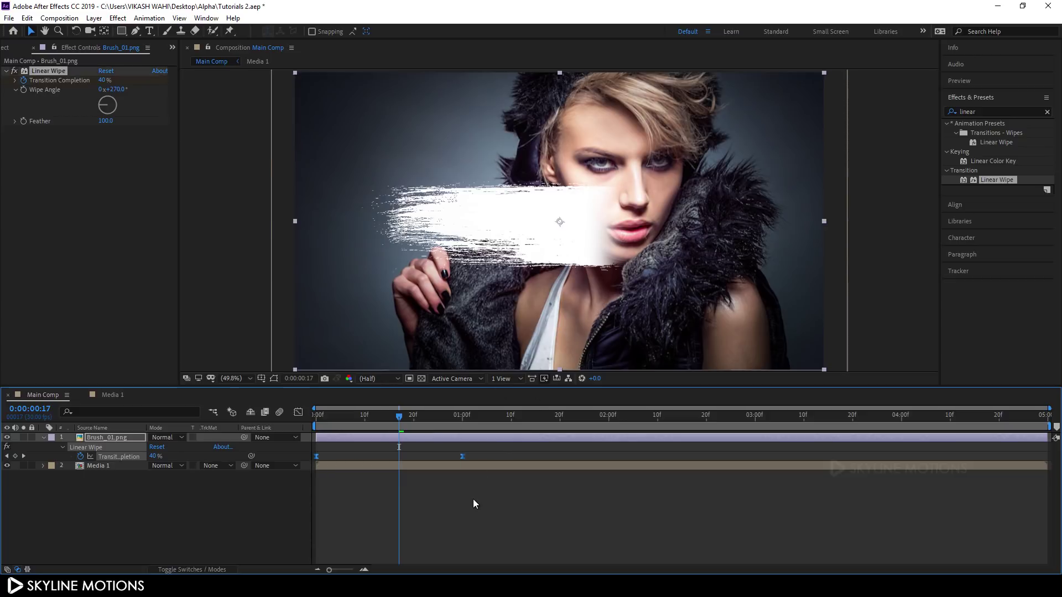
pyautogui.moveTo(394, 424)
pyautogui.mouseDown()
pyautogui.moveTo(330, 419)
pyautogui.moveTo(417, 426)
pyautogui.moveTo(390, 426)
pyautogui.mouseUp()
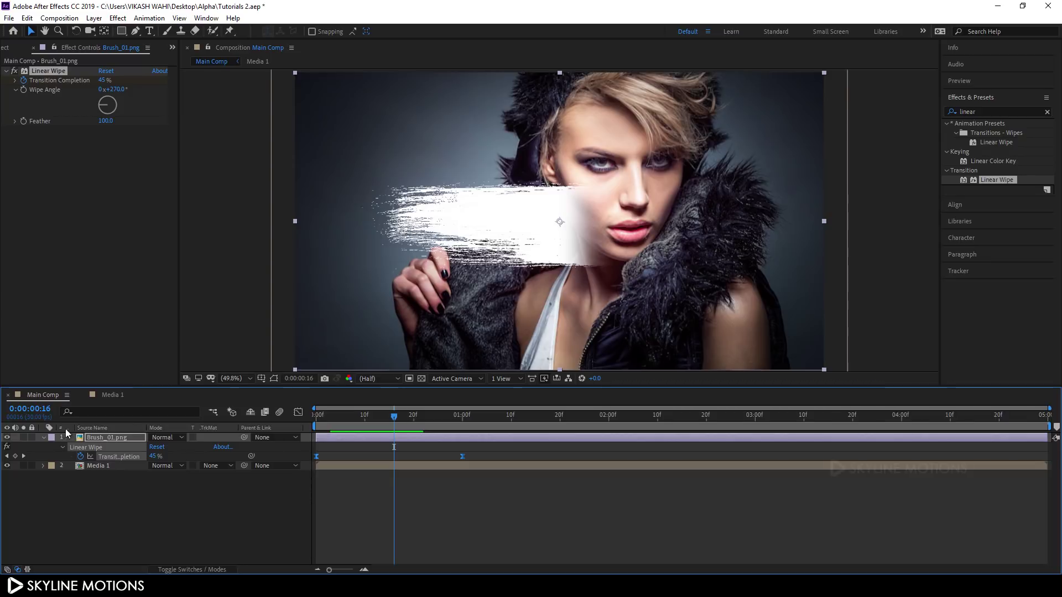
pyautogui.click(44, 438)
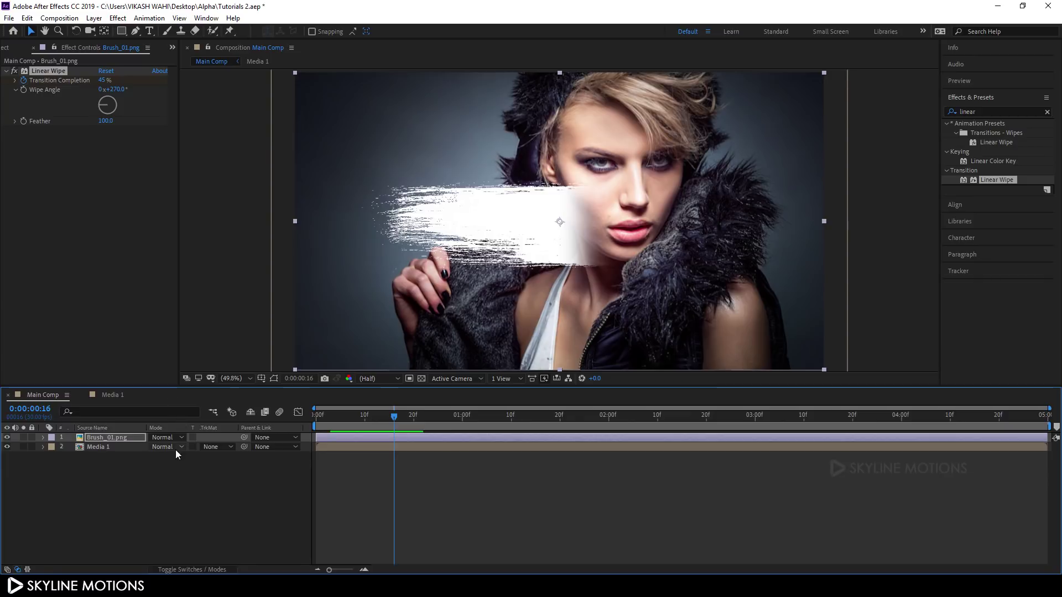
# Add Brush_02.png from the project as the top layer of Main Comp
pyautogui.click(145, 479)
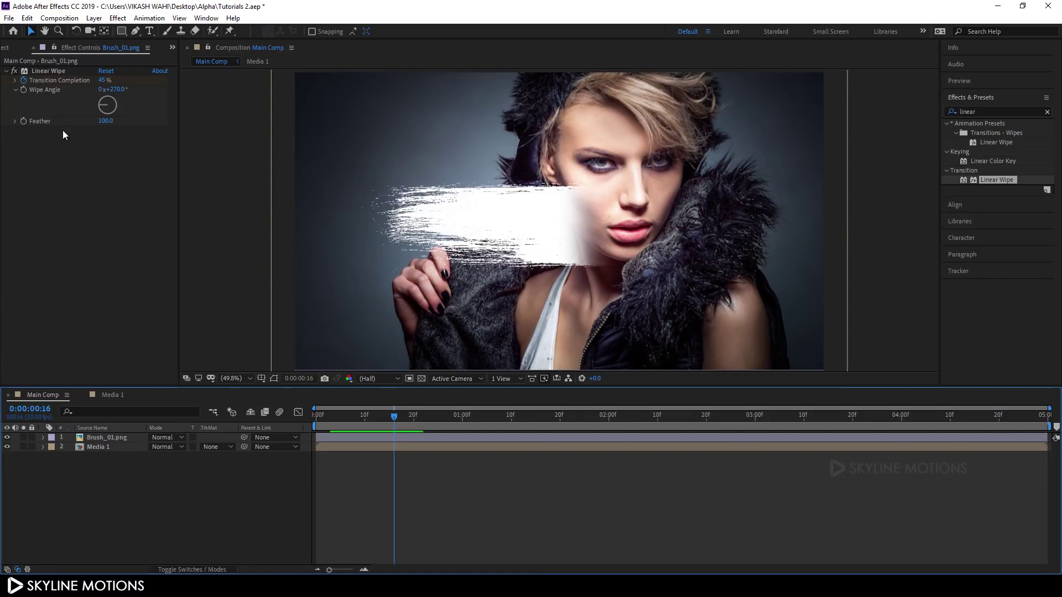
pyautogui.click(4, 49)
pyautogui.click(127, 302)
pyautogui.moveTo(40, 158)
pyautogui.mouseDown()
pyautogui.moveTo(103, 446)
pyautogui.moveTo(105, 435)
pyautogui.mouseUp()
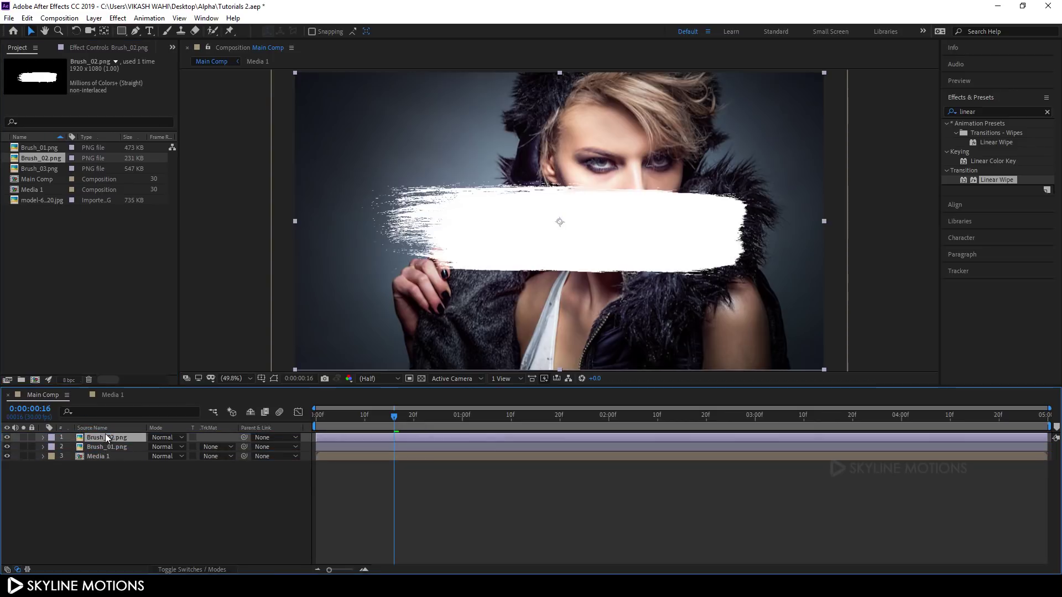
pyautogui.moveTo(383, 422); pyautogui.dragTo(302, 419)
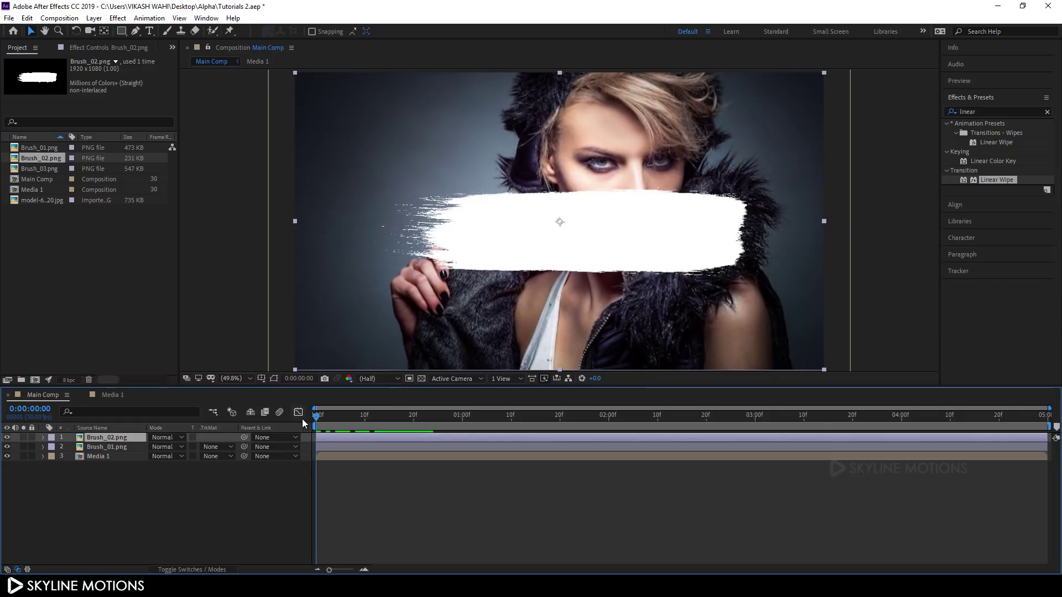
# Copy Brush_01's Linear Wipe effect and paste it onto Brush_02.png
pyautogui.click(114, 445)
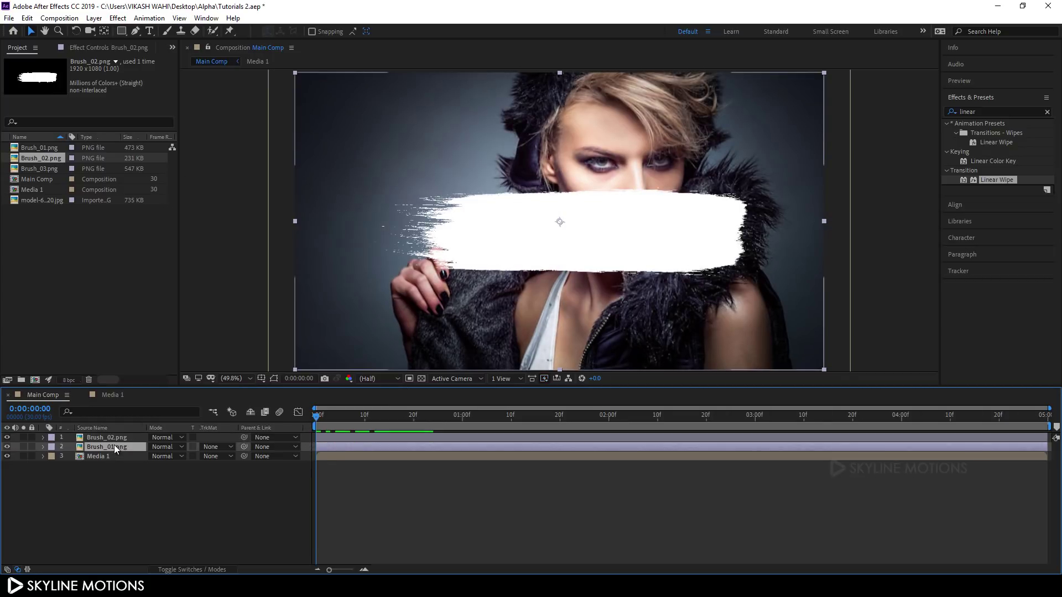
pyautogui.click(105, 46)
pyautogui.click(48, 72)
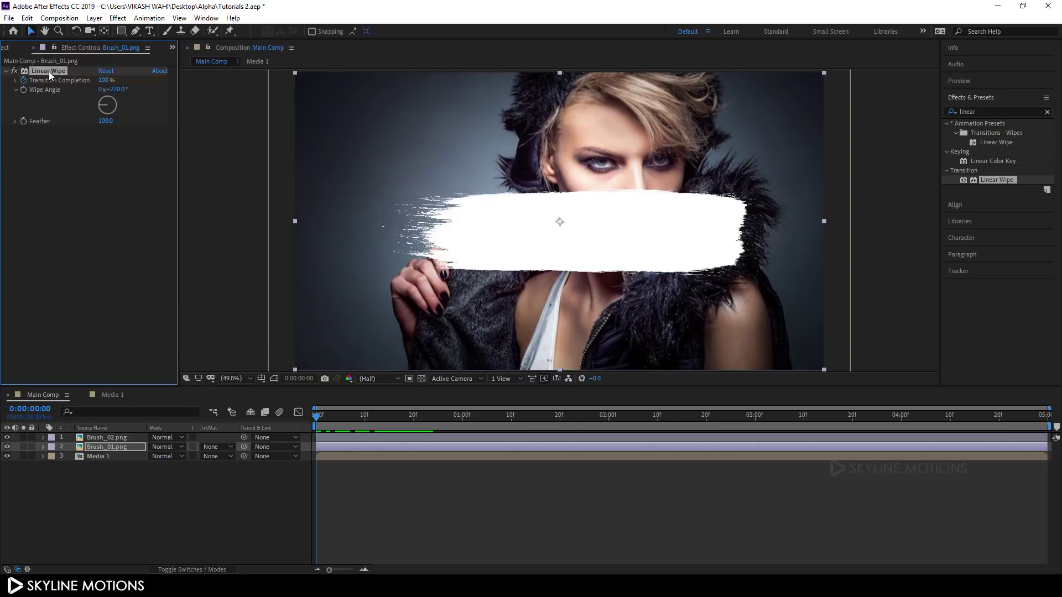
pyautogui.click(122, 437)
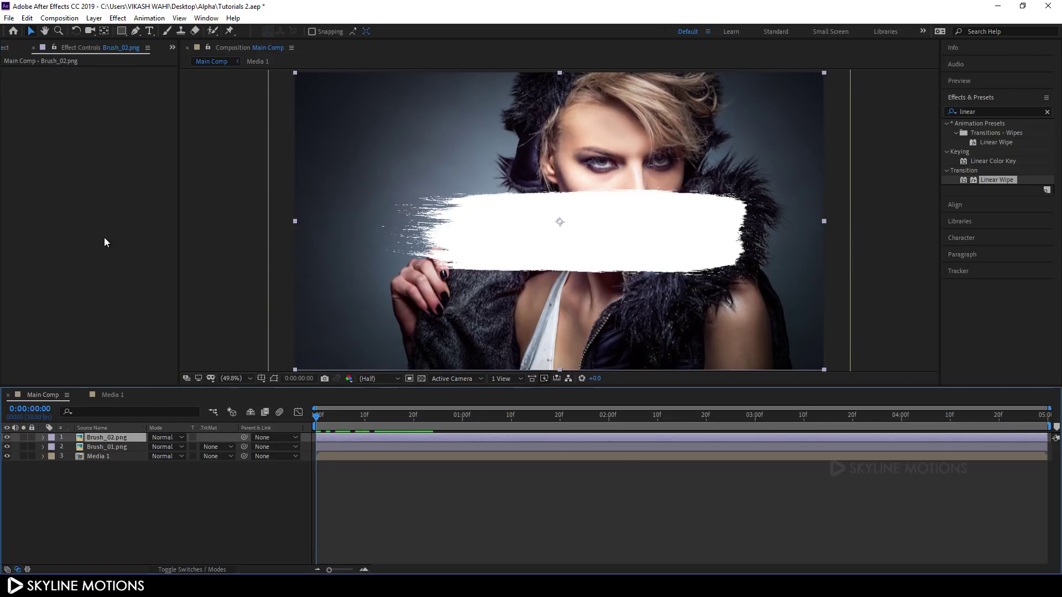
pyautogui.moveTo(104, 242); pyautogui.dragTo(104, 243)
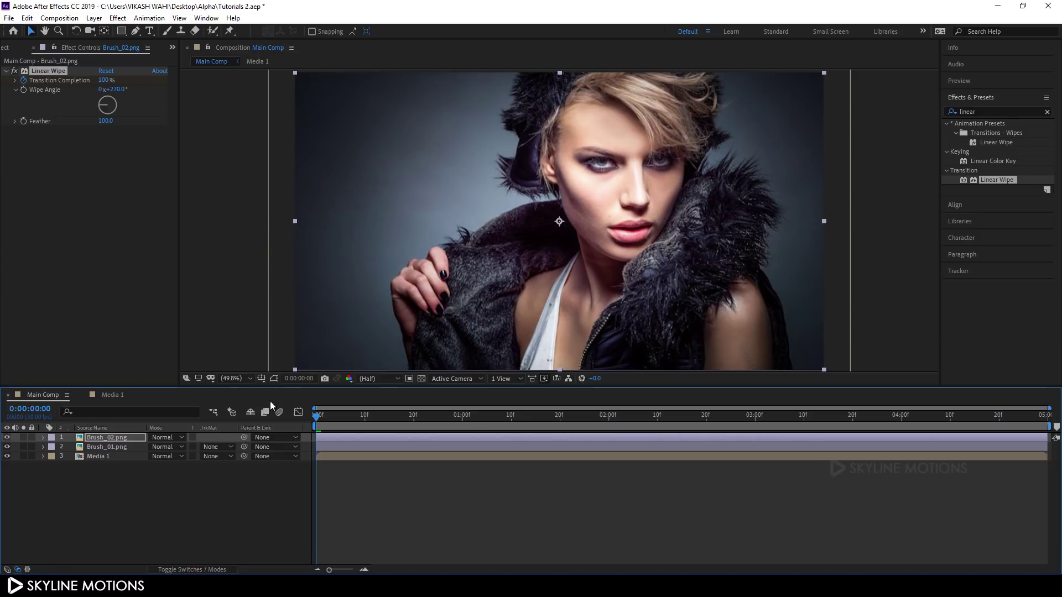
pyautogui.moveTo(317, 421); pyautogui.dragTo(394, 422)
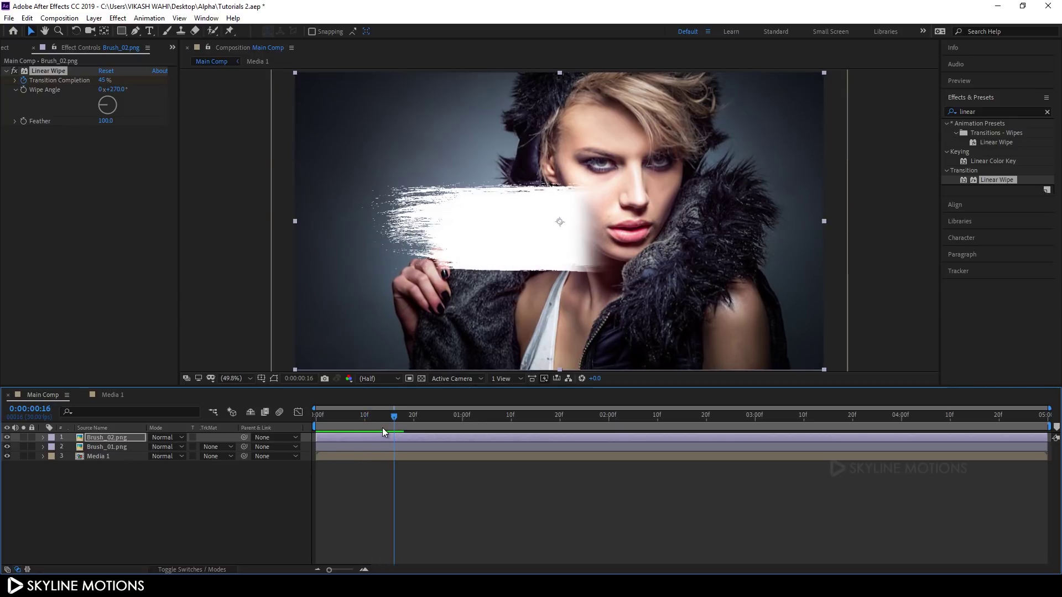
pyautogui.moveTo(394, 421); pyautogui.dragTo(304, 426)
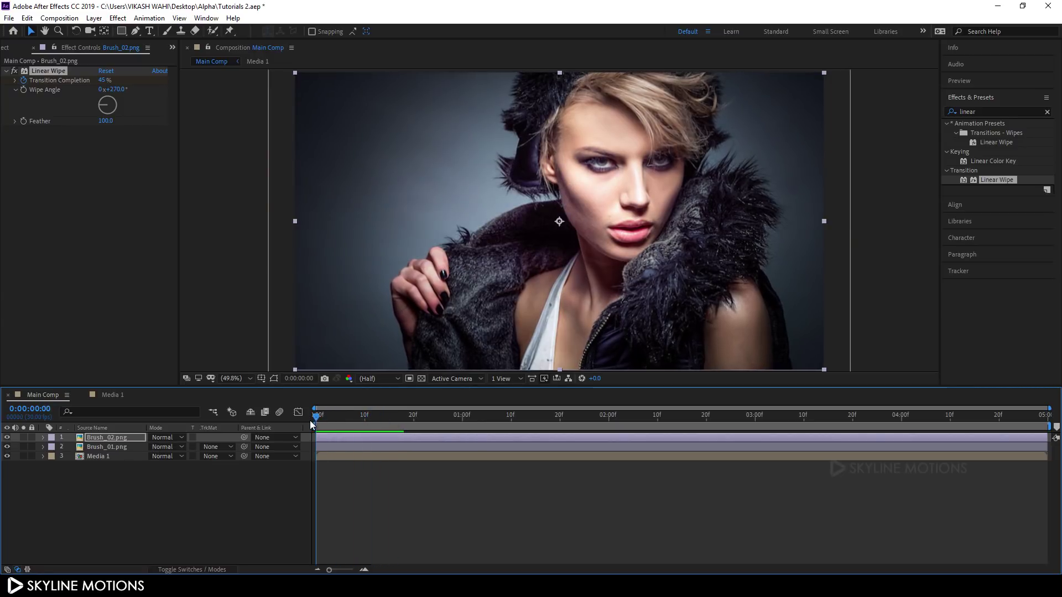
# Add Brush_03.png as the top layer and paste the Linear Wipe animation onto it
pyautogui.click(9, 52)
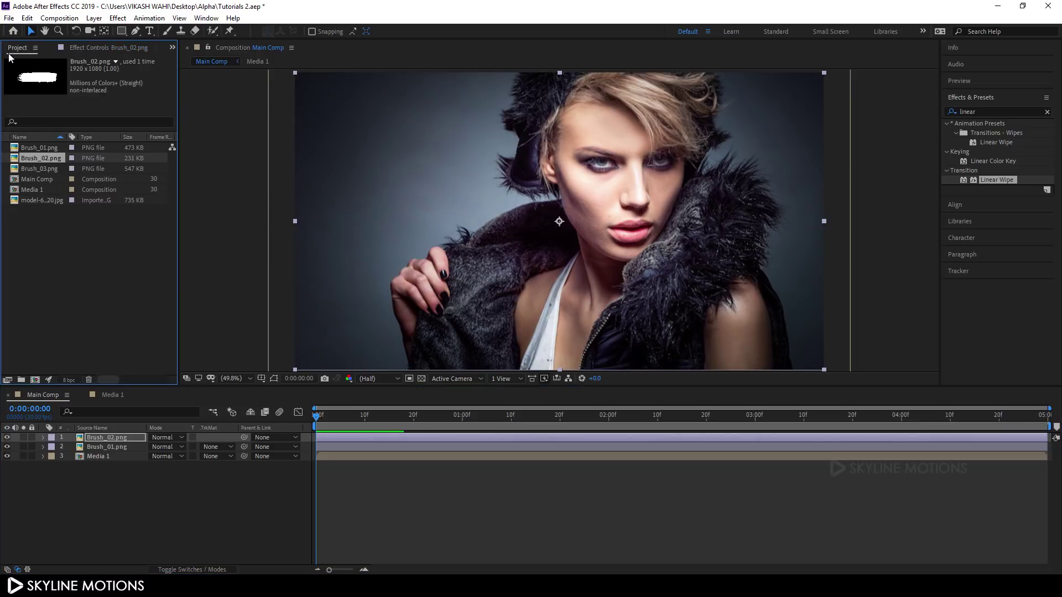
pyautogui.click(55, 170)
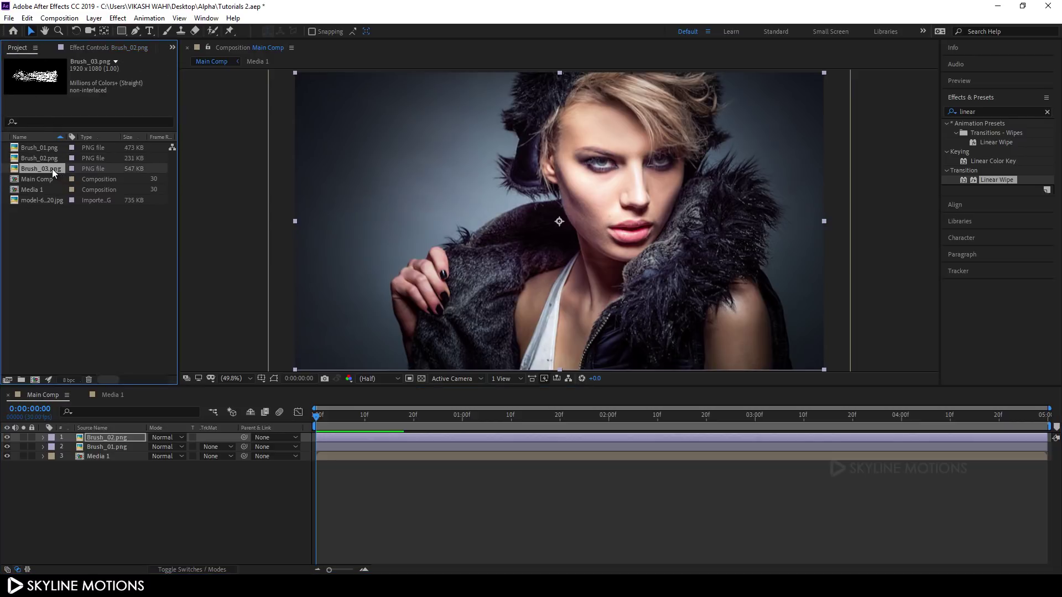
pyautogui.moveTo(52, 173)
pyautogui.mouseDown()
pyautogui.moveTo(111, 370)
pyautogui.moveTo(117, 438)
pyautogui.mouseUp()
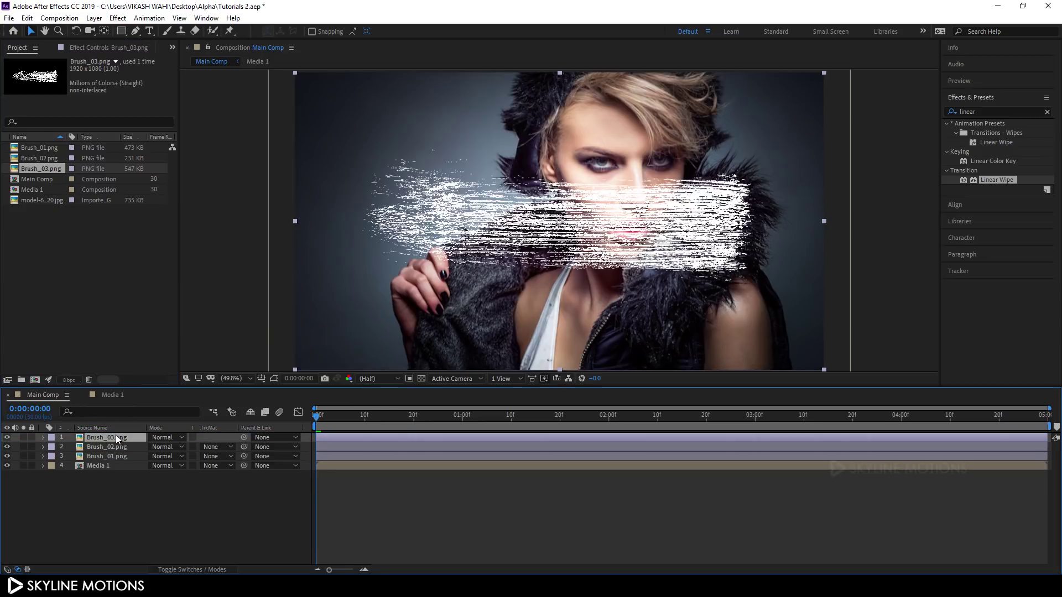
pyautogui.click(104, 47)
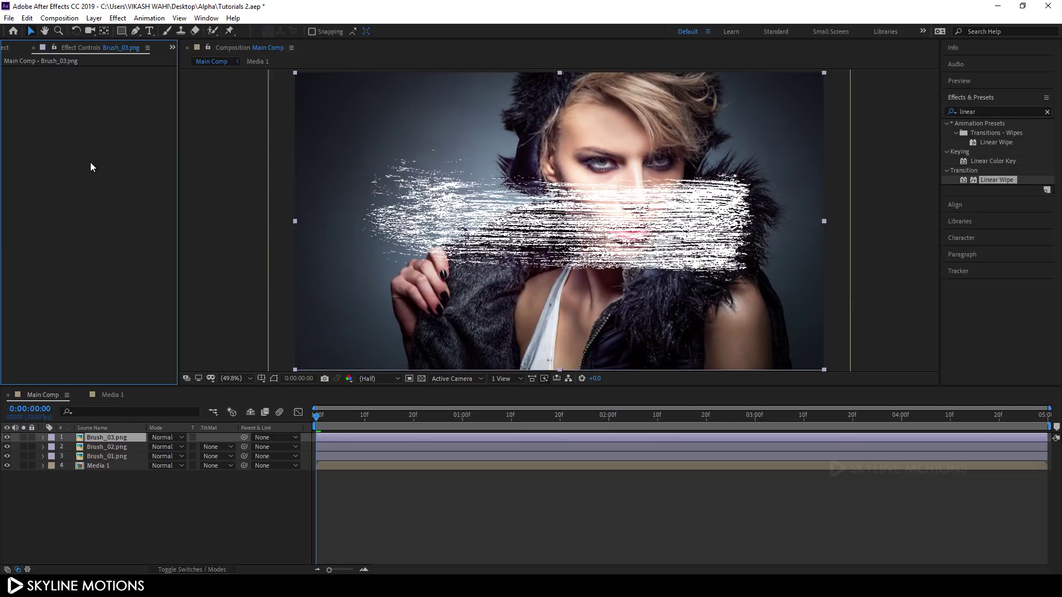
pyautogui.press('Return')
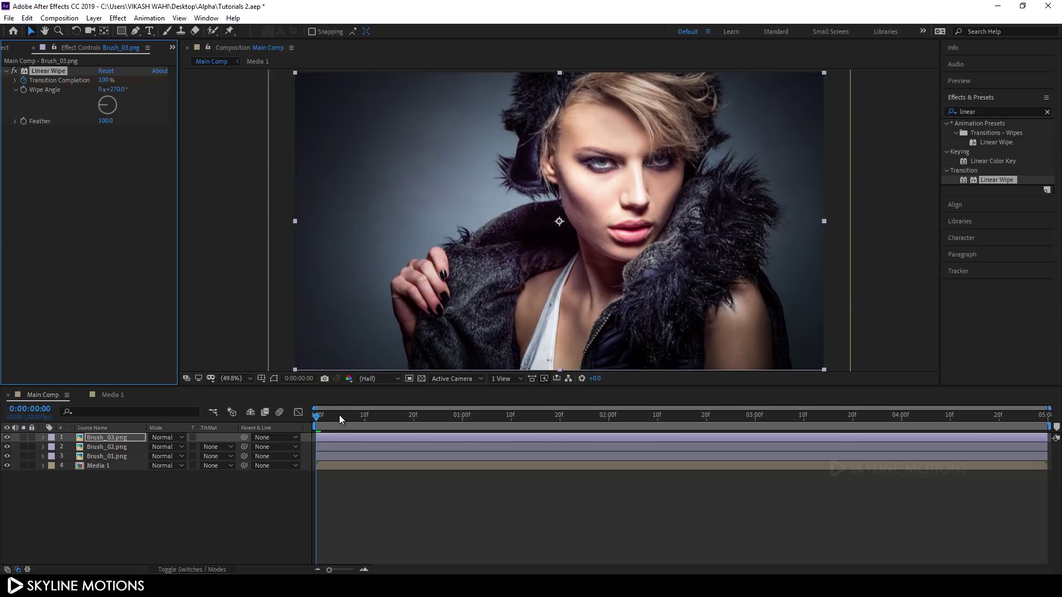
pyautogui.moveTo(320, 420); pyautogui.dragTo(408, 424)
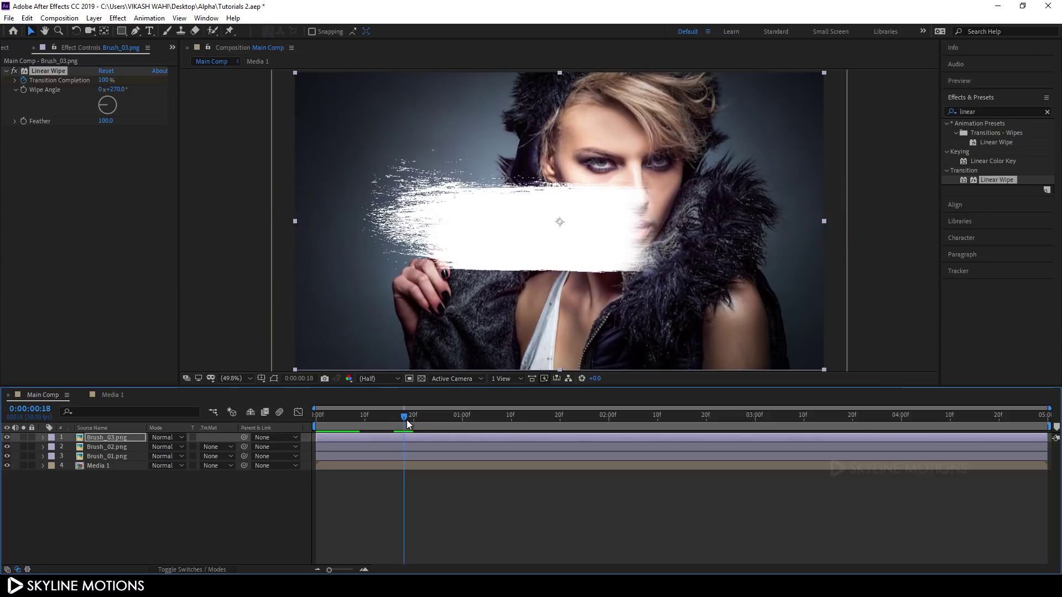
pyautogui.click(95, 466)
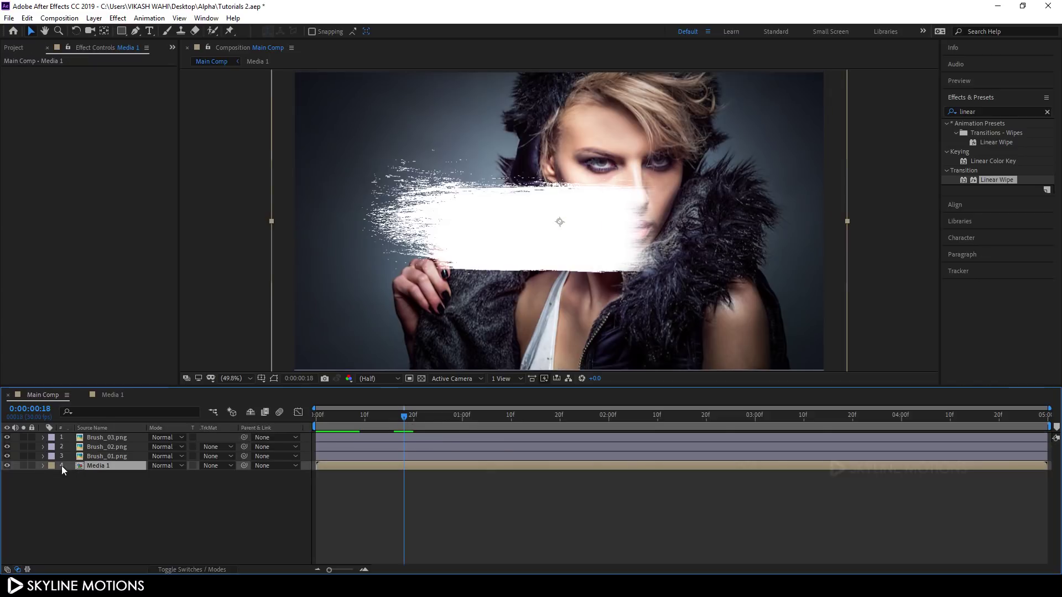
# Hide Media 1 and scale the Brush_01 stroke up to 126%
pyautogui.click(7, 466)
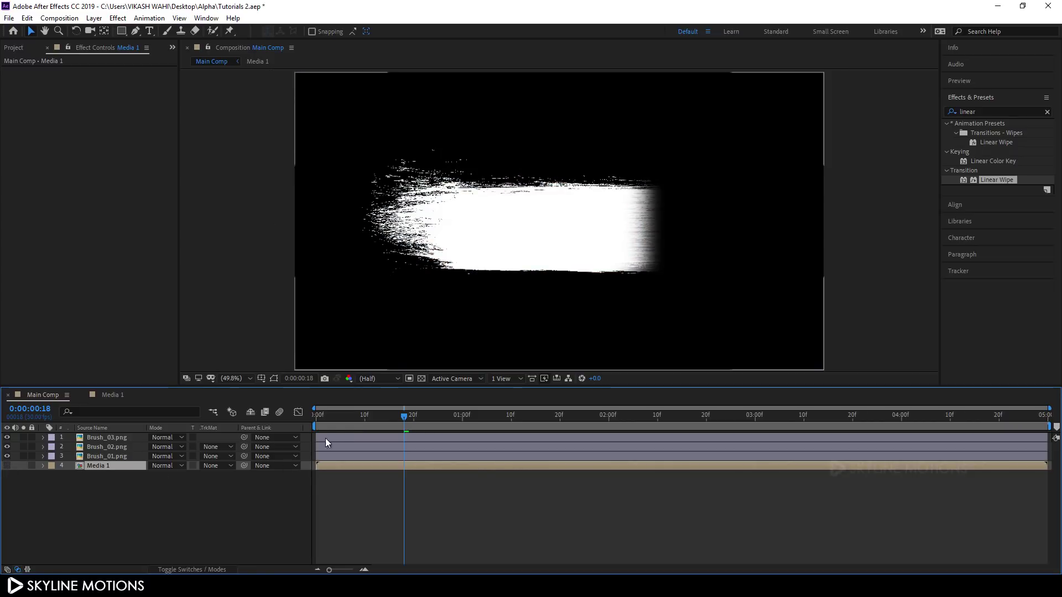
pyautogui.moveTo(388, 416)
pyautogui.mouseDown()
pyautogui.moveTo(346, 415)
pyautogui.moveTo(413, 416)
pyautogui.mouseUp()
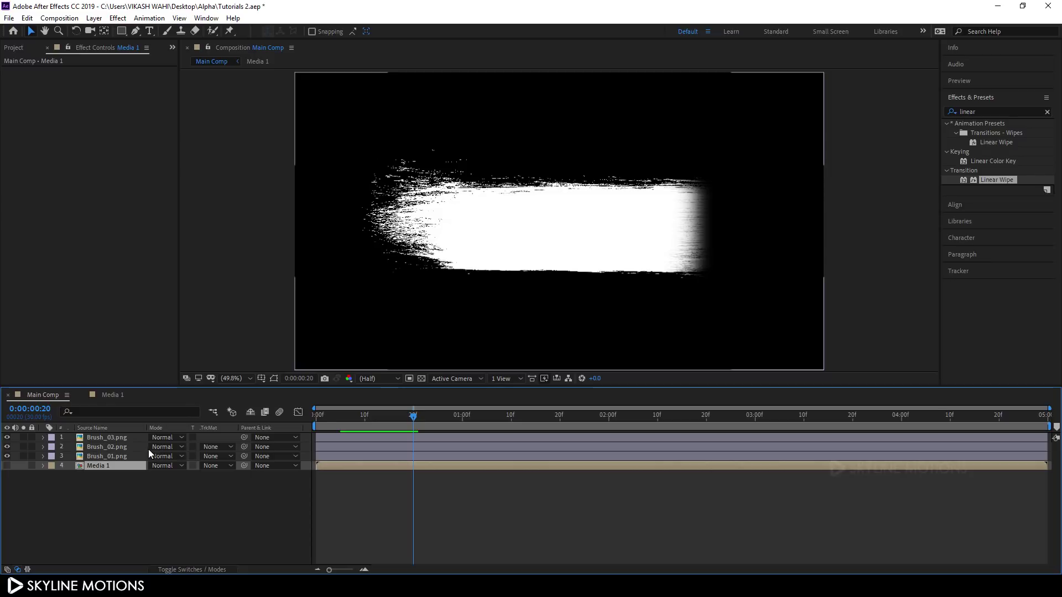
pyautogui.click(124, 455)
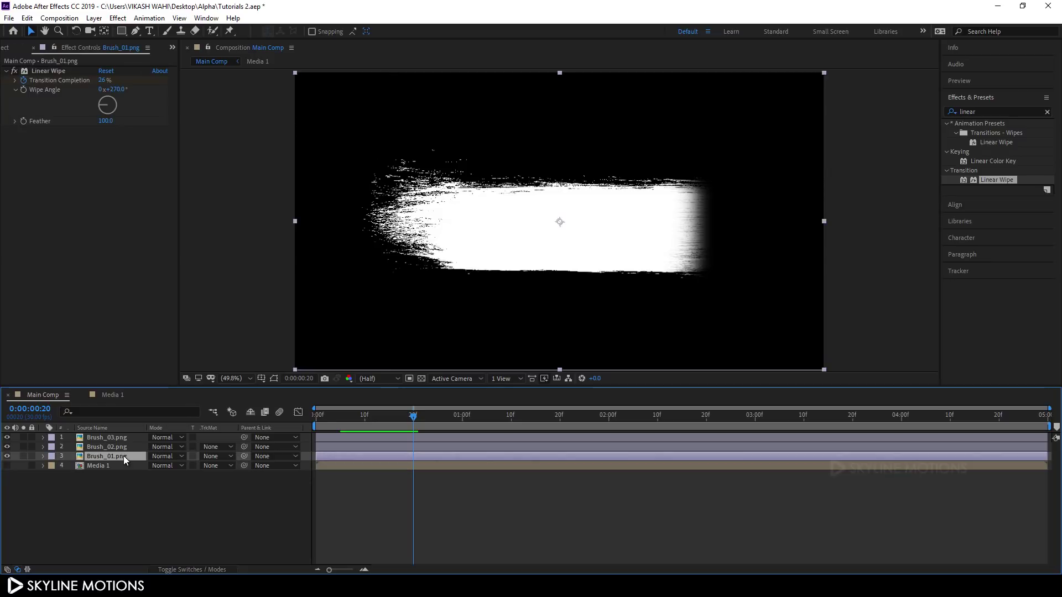
pyautogui.press('s')
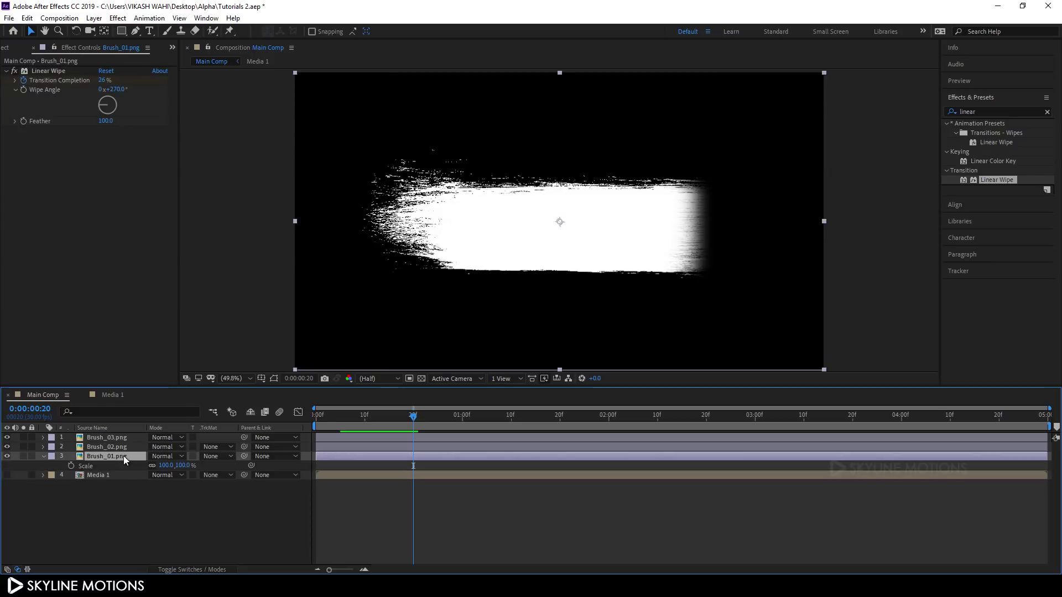
pyautogui.moveTo(183, 466); pyautogui.dragTo(195, 467)
pyautogui.moveTo(490, 421); pyautogui.dragTo(642, 421)
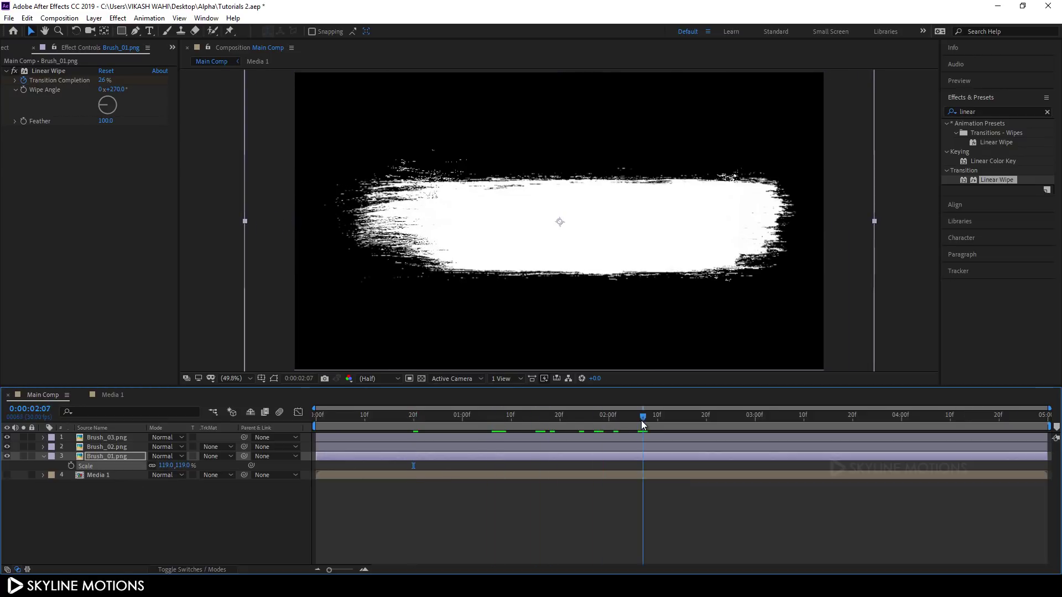
pyautogui.moveTo(183, 465); pyautogui.dragTo(188, 466)
# Raise Brush_01 and tilt it -2°, then move Brush_02 lower
pyautogui.moveTo(612, 241); pyautogui.dragTo(611, 224)
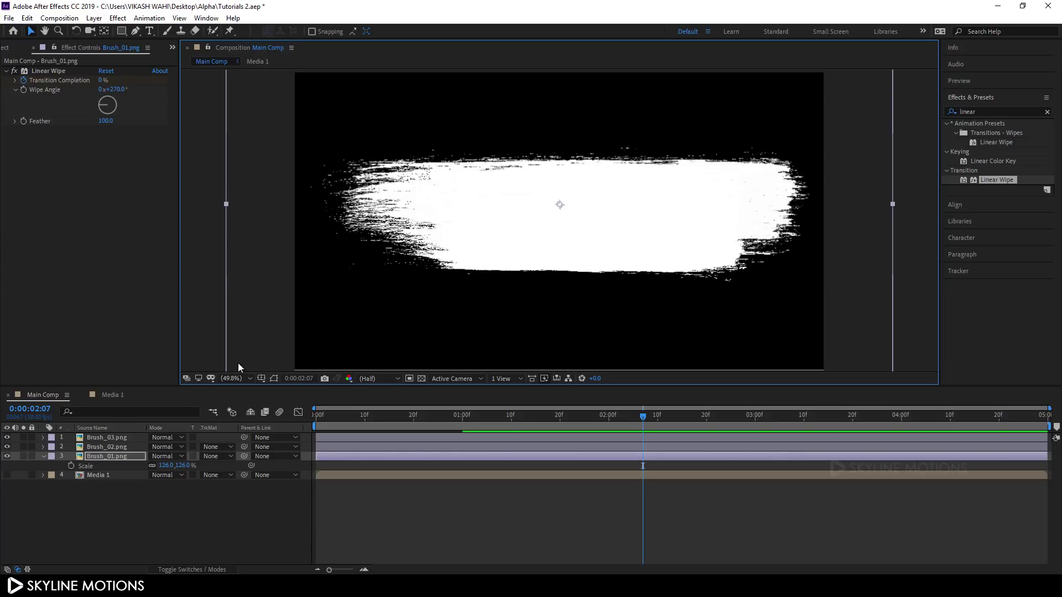
pyautogui.click(128, 460)
pyautogui.press('r')
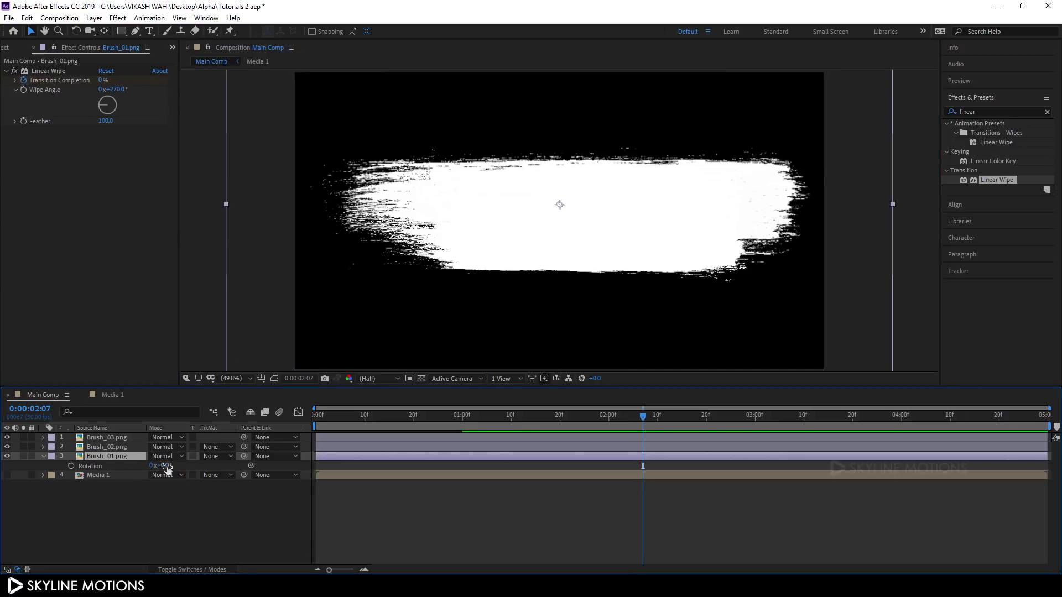
pyautogui.moveTo(166, 467); pyautogui.dragTo(166, 467)
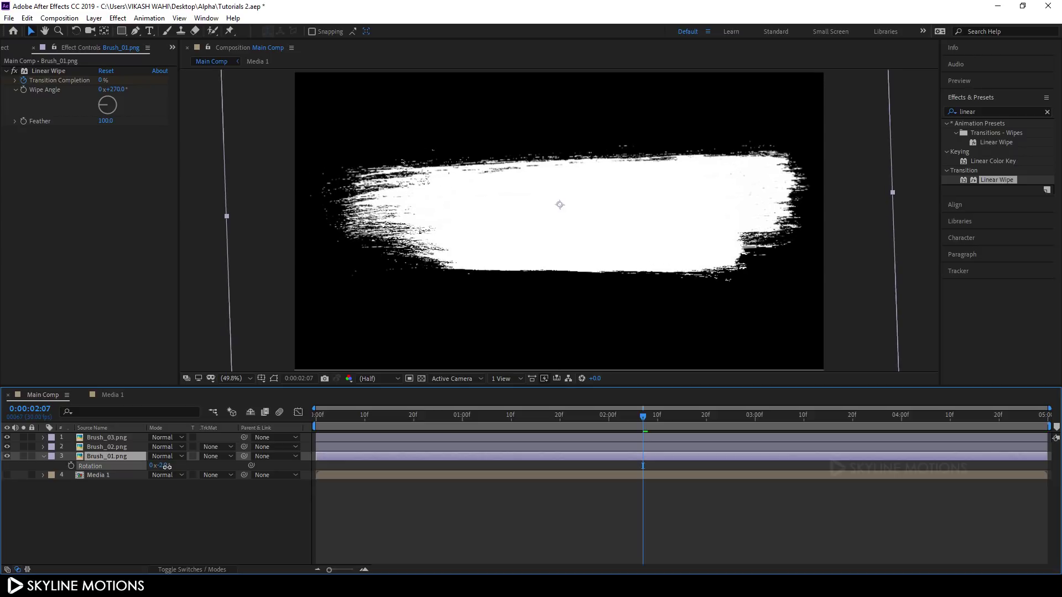
pyautogui.click(118, 446)
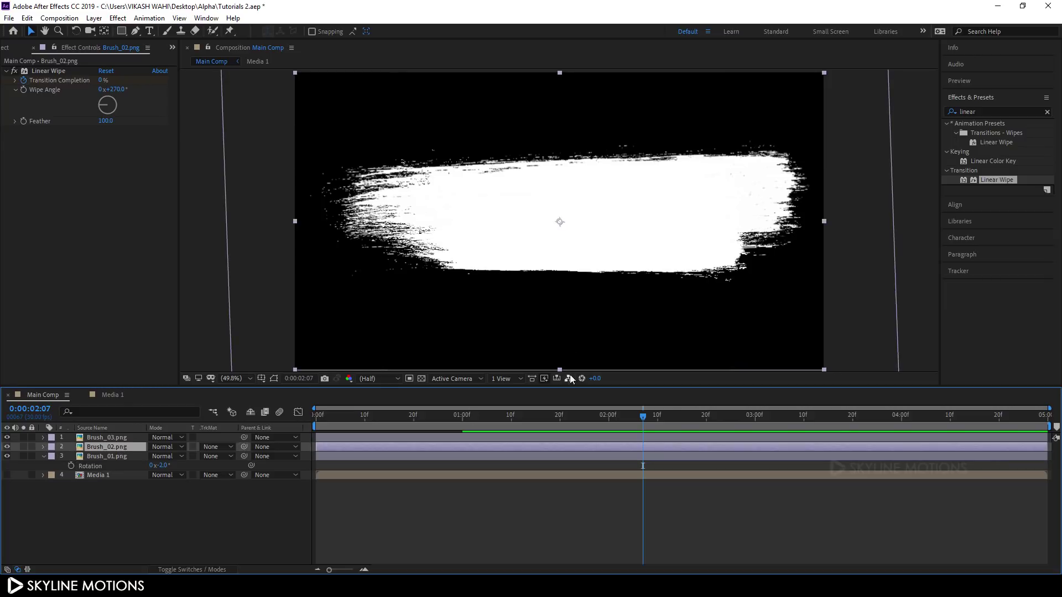
pyautogui.moveTo(595, 248); pyautogui.dragTo(595, 288)
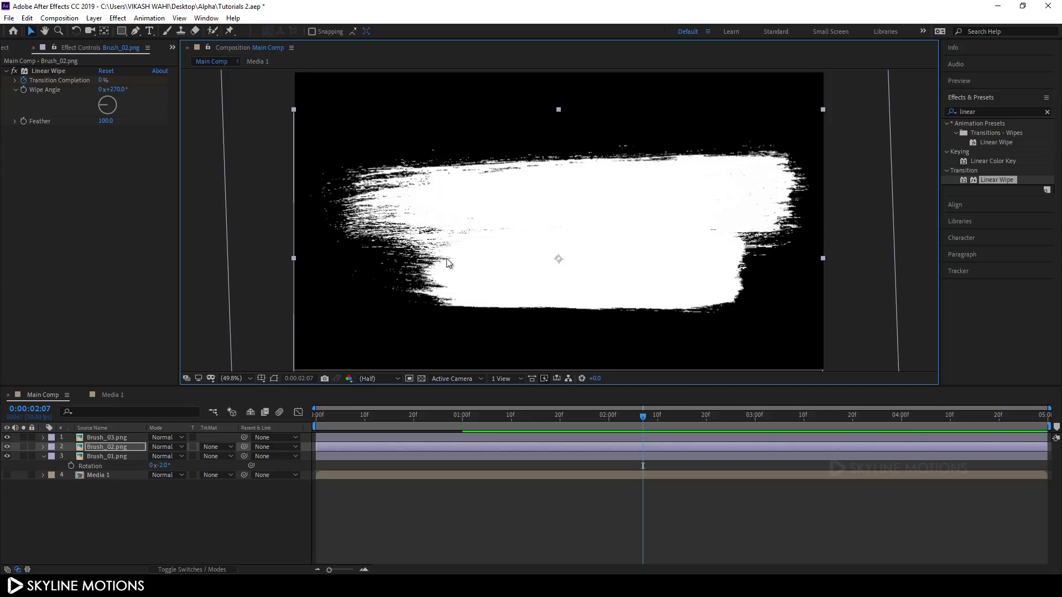
# Rotate Brush_02 to 185° and move it lower in the frame
pyautogui.press('r')
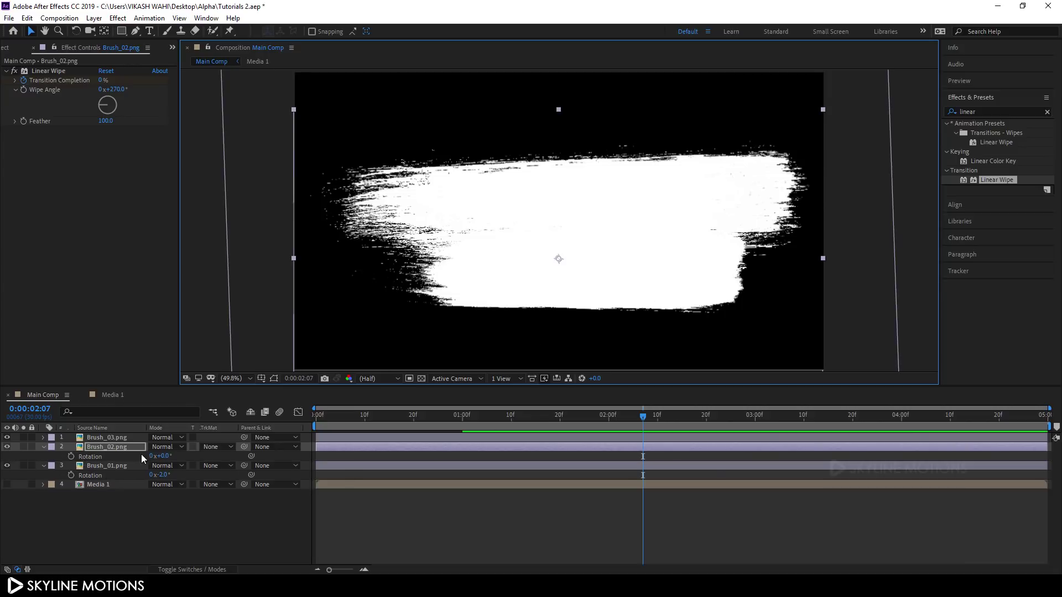
pyautogui.moveTo(166, 457); pyautogui.dragTo(260, 458)
pyautogui.moveTo(166, 457); pyautogui.dragTo(178, 454)
pyautogui.click(503, 285)
pyautogui.moveTo(503, 285); pyautogui.dragTo(503, 314)
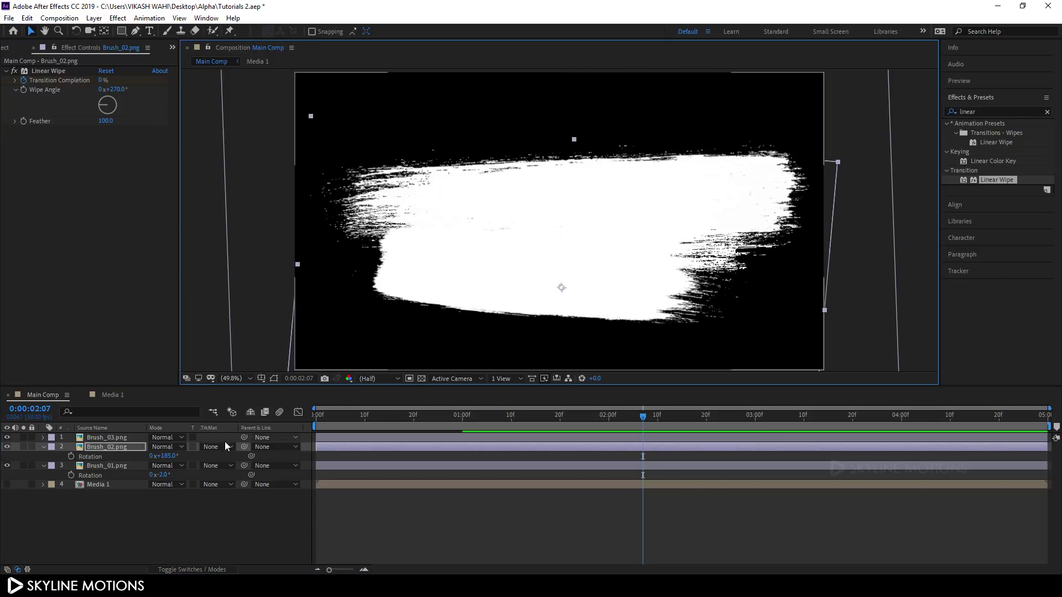
# Scale Brush_02 to 109% and nudge it down and left
pyautogui.click(119, 451)
pyautogui.press('s')
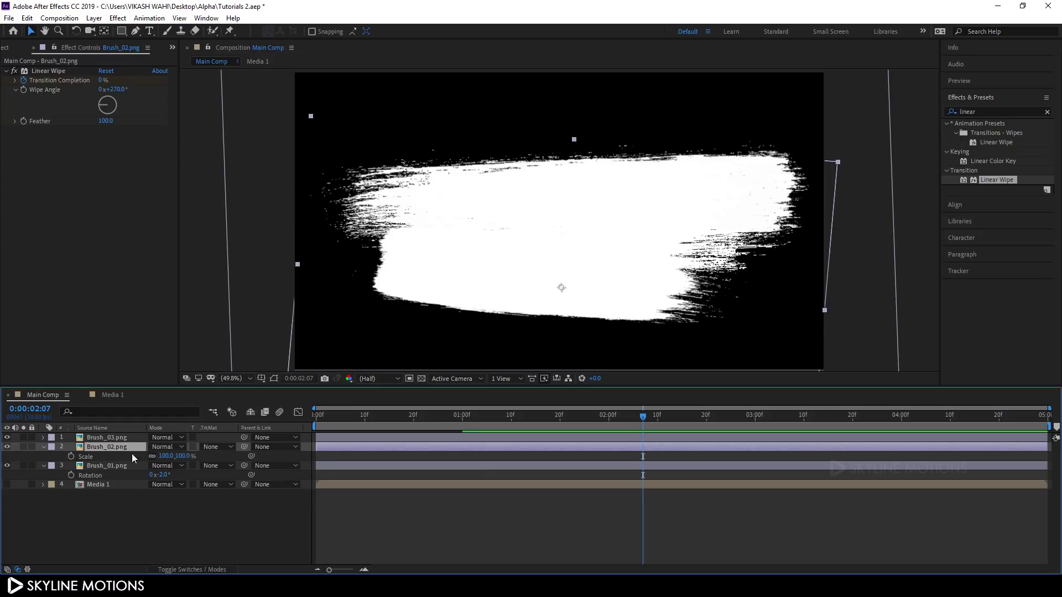
pyautogui.moveTo(189, 457); pyautogui.dragTo(195, 460)
pyautogui.moveTo(575, 304); pyautogui.dragTo(573, 309)
pyautogui.click(121, 437)
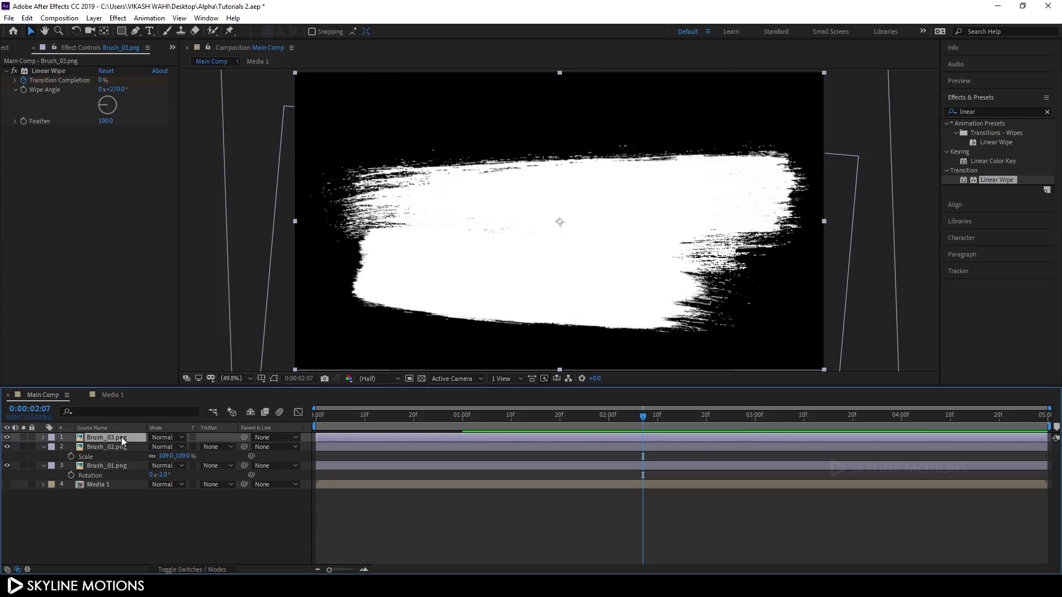
# Scale Brush_03 to 118%, rotate it 4°, and raise it to cover the frame top
pyautogui.press('s')
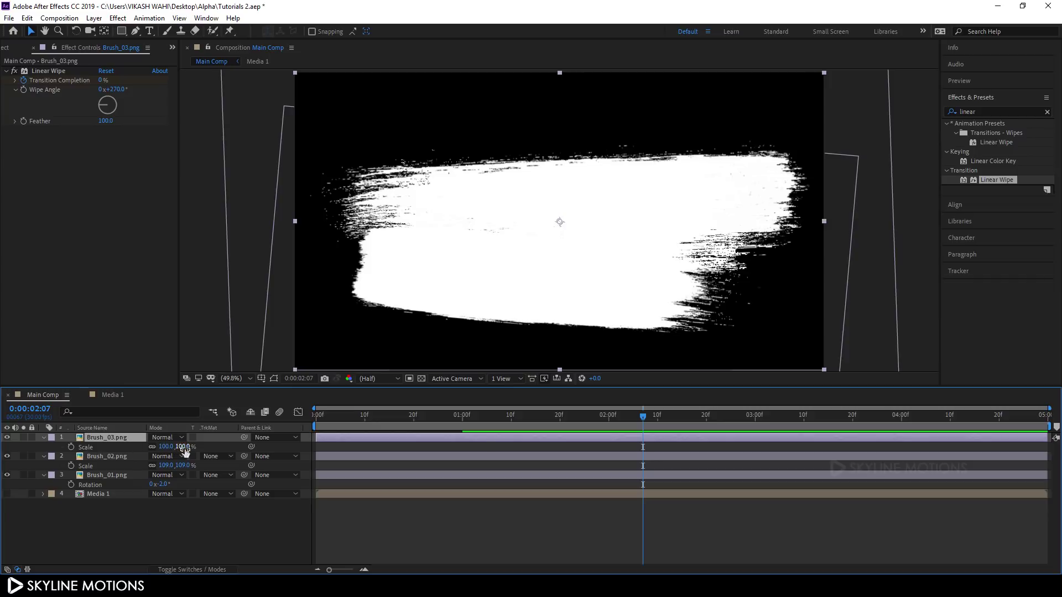
pyautogui.moveTo(185, 447); pyautogui.dragTo(194, 448)
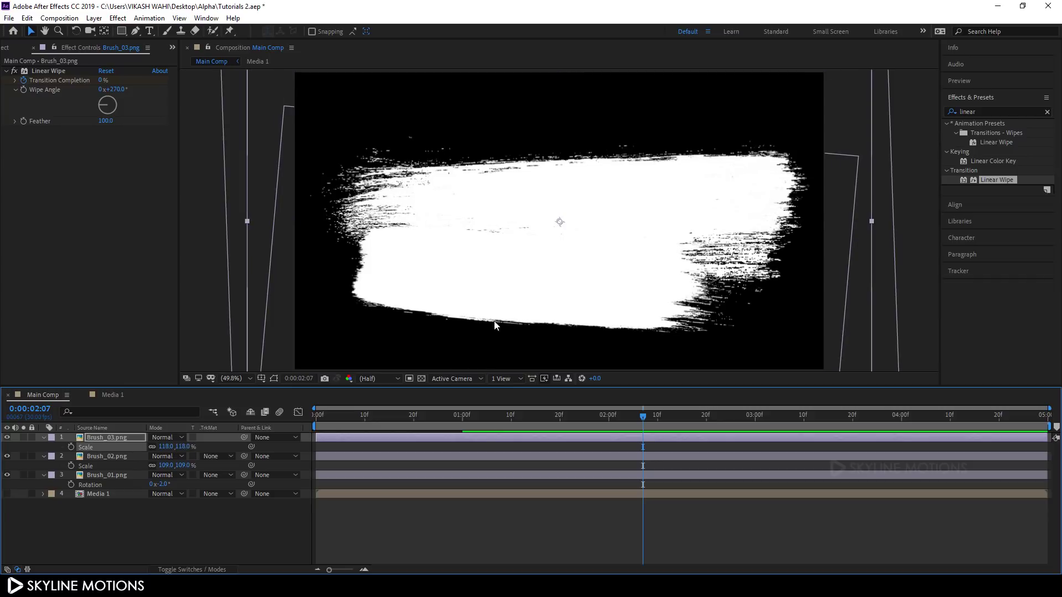
pyautogui.moveTo(593, 244); pyautogui.dragTo(599, 179)
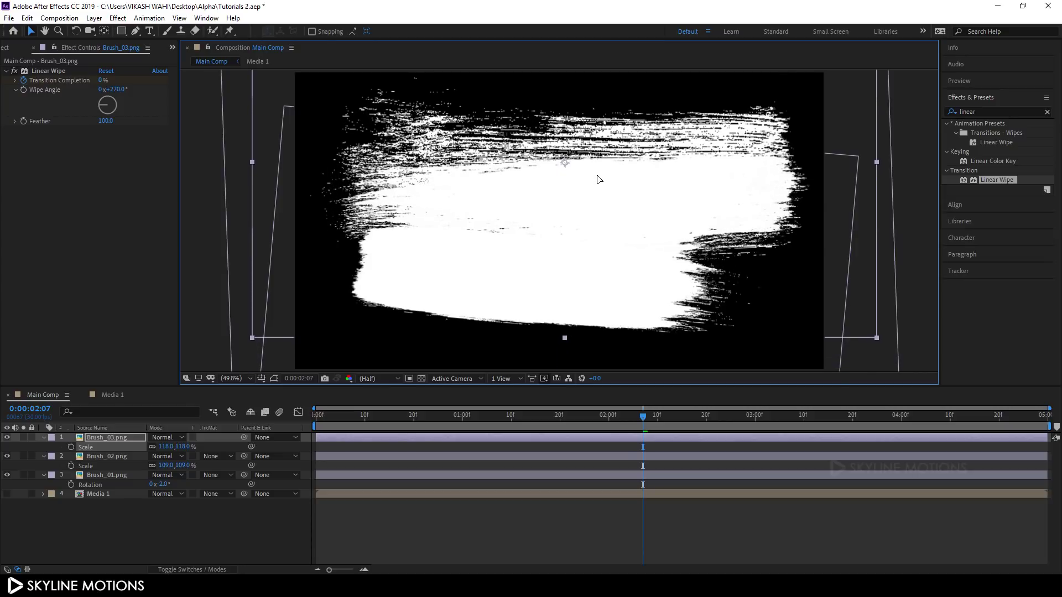
pyautogui.press('r')
pyautogui.moveTo(169, 445); pyautogui.dragTo(169, 446)
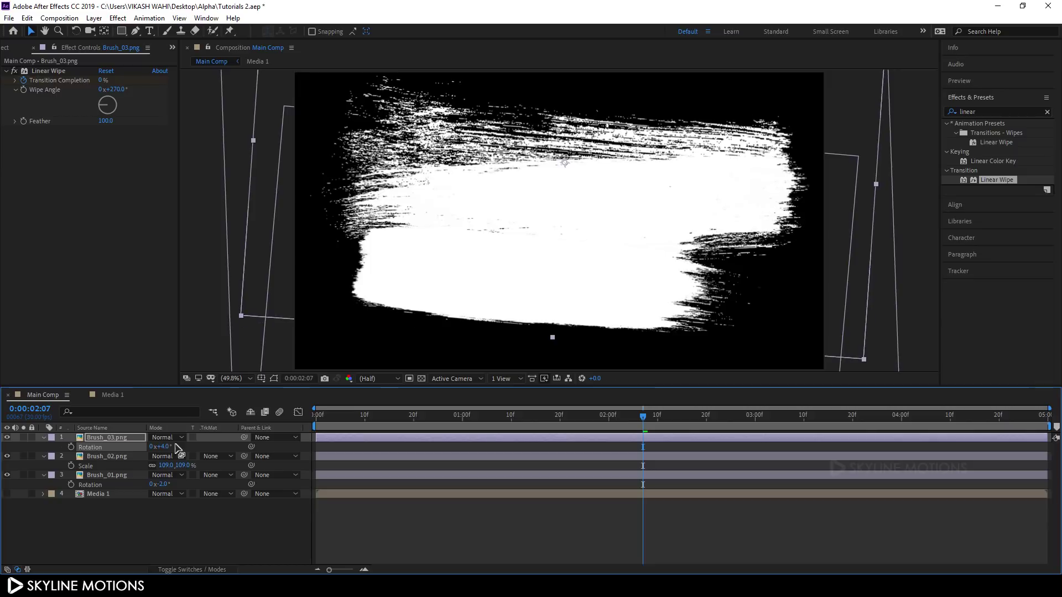
pyautogui.click(608, 159)
pyautogui.moveTo(609, 158); pyautogui.dragTo(608, 155)
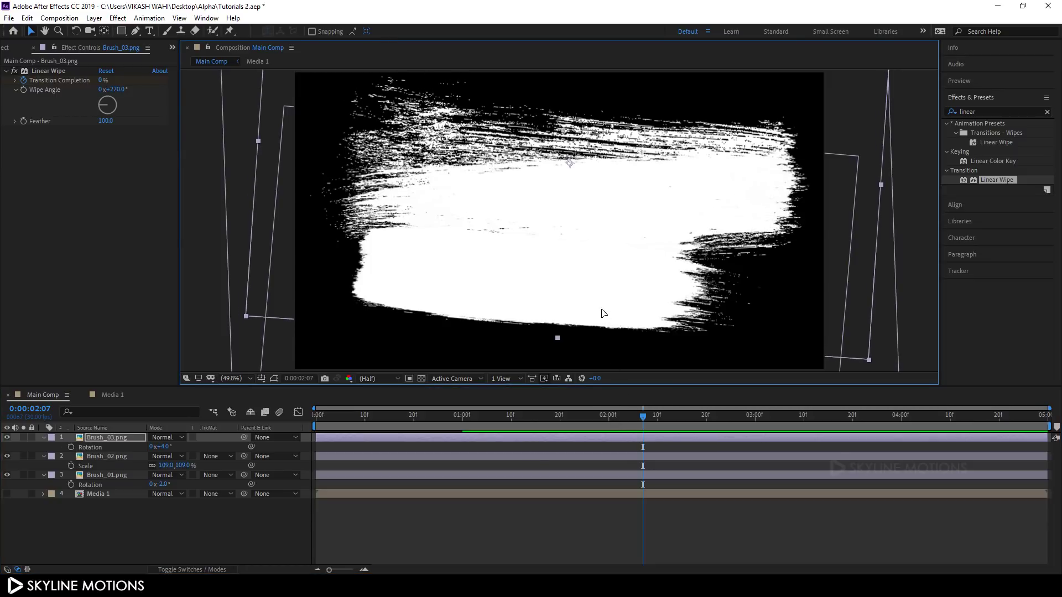
pyautogui.moveTo(599, 311); pyautogui.dragTo(599, 309)
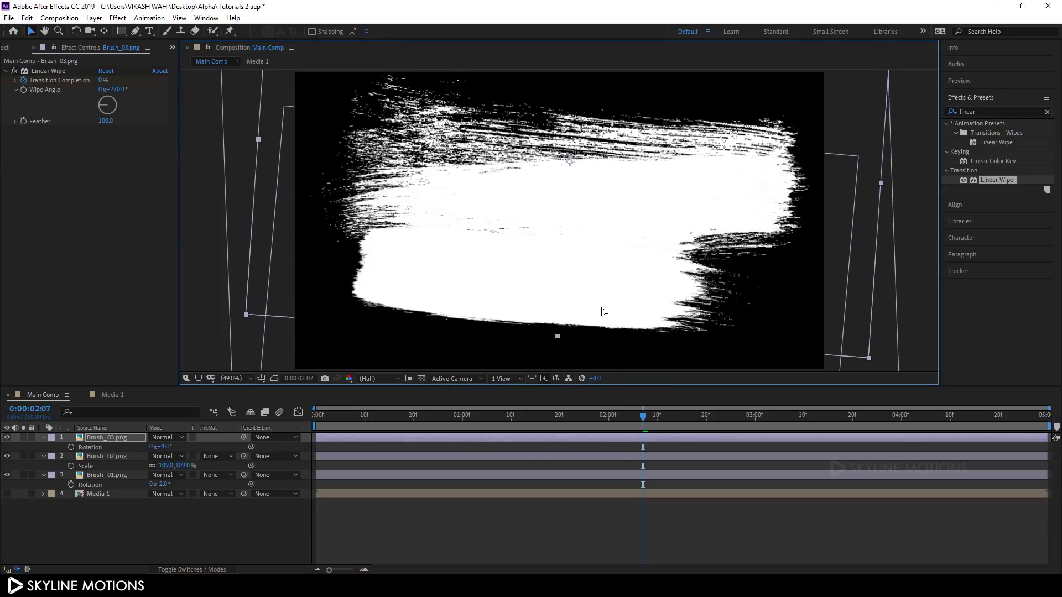
# Nudge Brush_02 slightly left and down, then duplicate the Brush_01 layer
pyautogui.click(111, 456)
pyautogui.moveTo(622, 298); pyautogui.dragTo(621, 303)
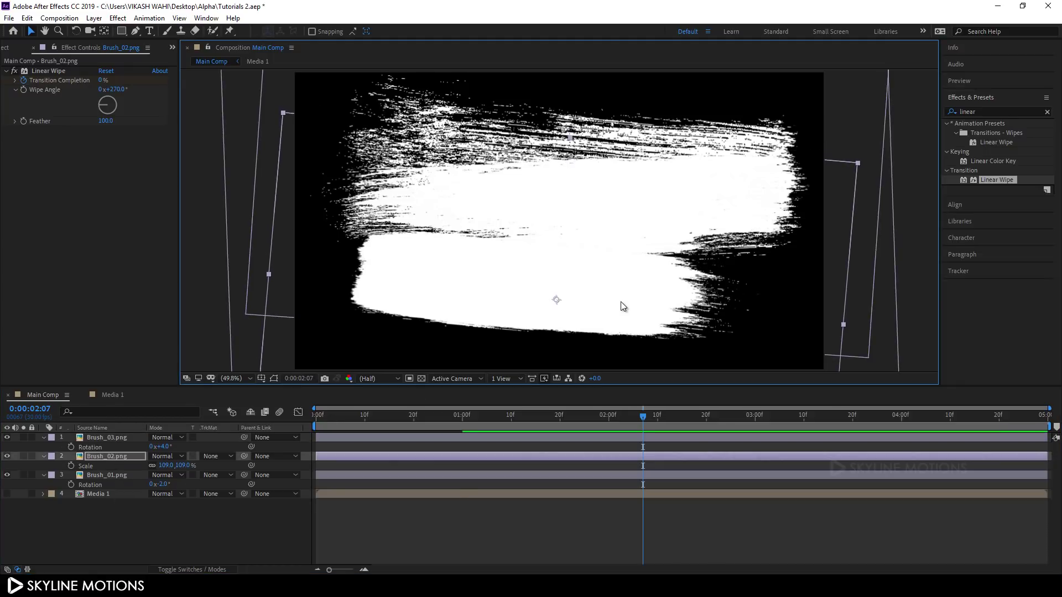
pyautogui.moveTo(466, 420); pyautogui.dragTo(437, 415)
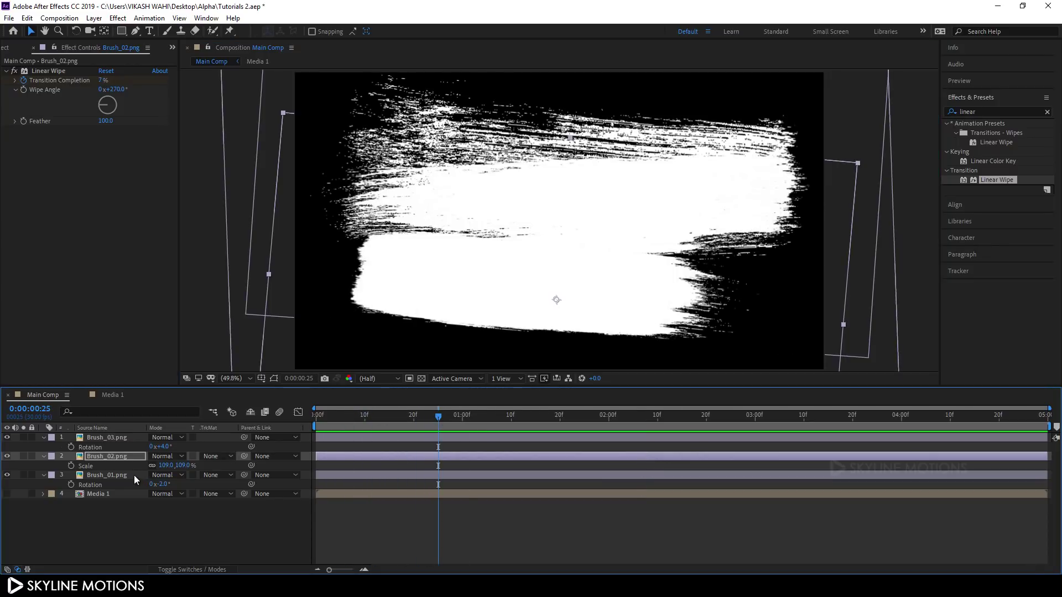
pyautogui.click(114, 476)
pyautogui.hotkey('ctrl', 'd')
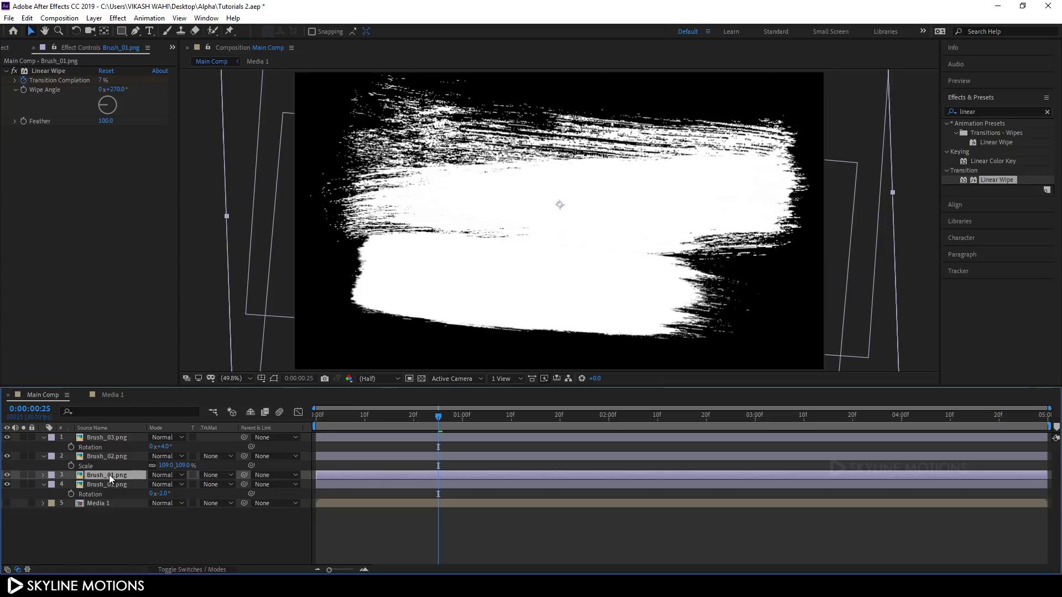
# Move the Brush_01 copy to the top of the stack, rotate it 144° and shift it up-left
pyautogui.moveTo(109, 475); pyautogui.dragTo(112, 436)
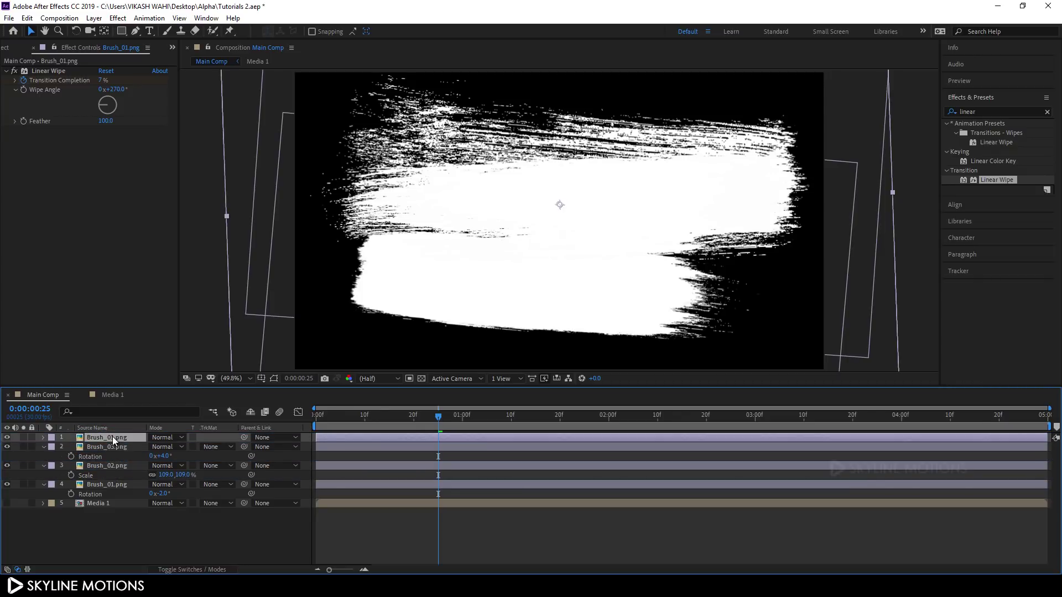
pyautogui.press('r')
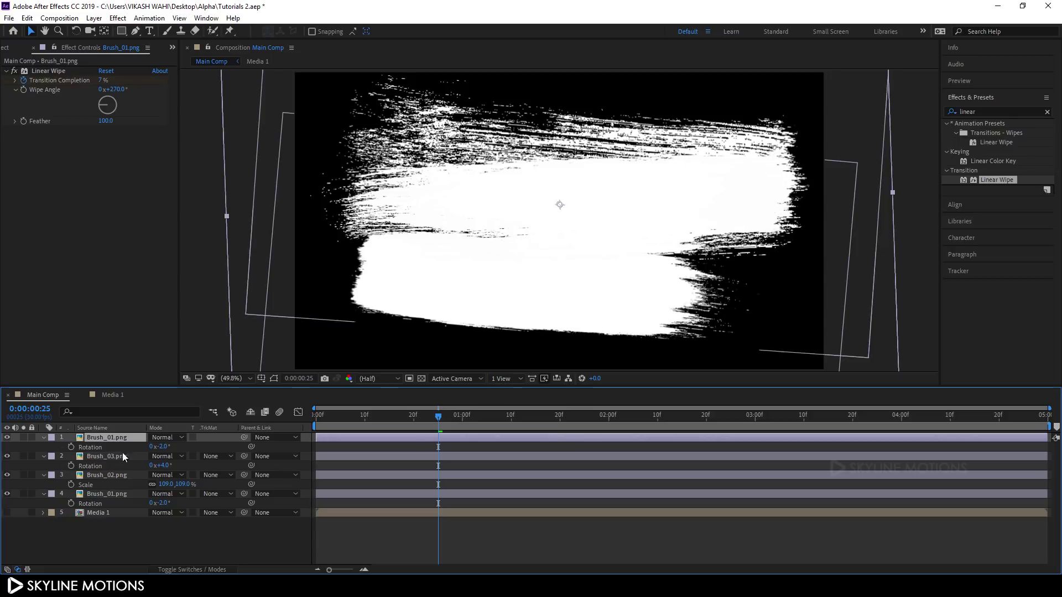
pyautogui.moveTo(161, 446); pyautogui.dragTo(243, 443)
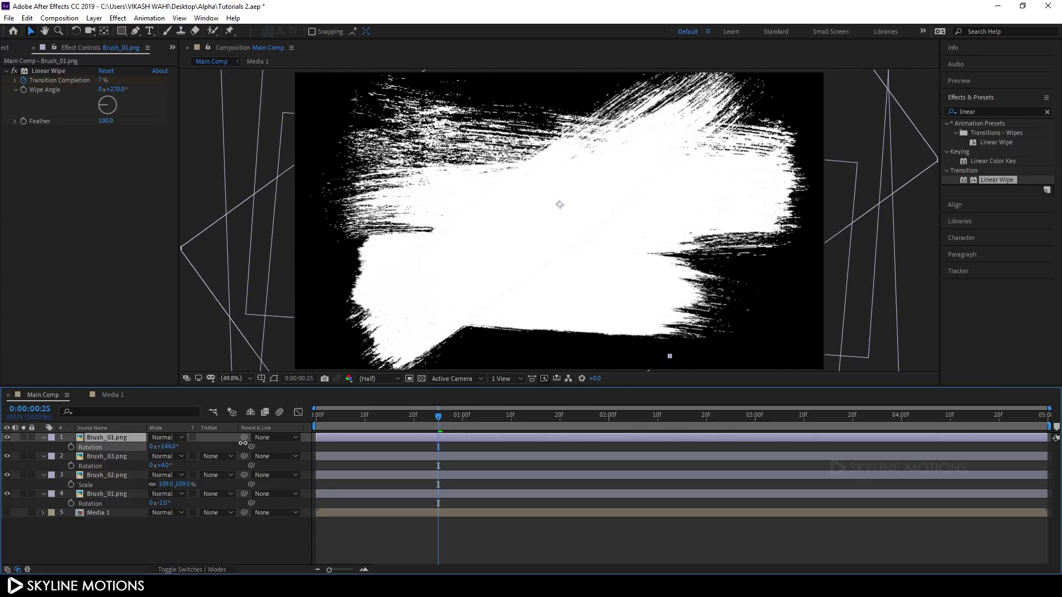
pyautogui.press('Return')
pyautogui.moveTo(469, 279); pyautogui.dragTo(451, 269)
pyautogui.click(451, 268)
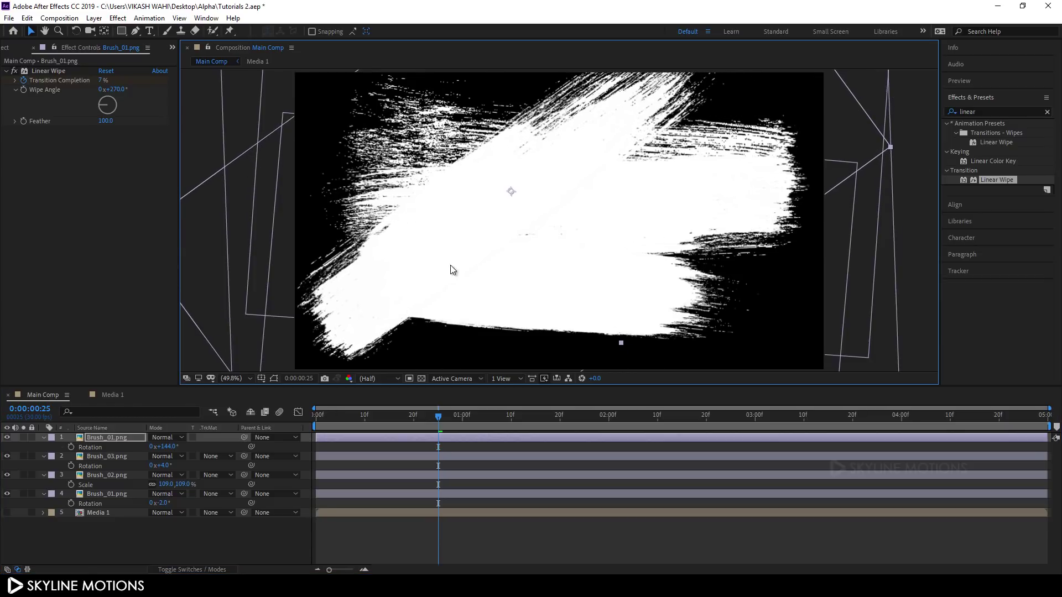
pyautogui.click(131, 437)
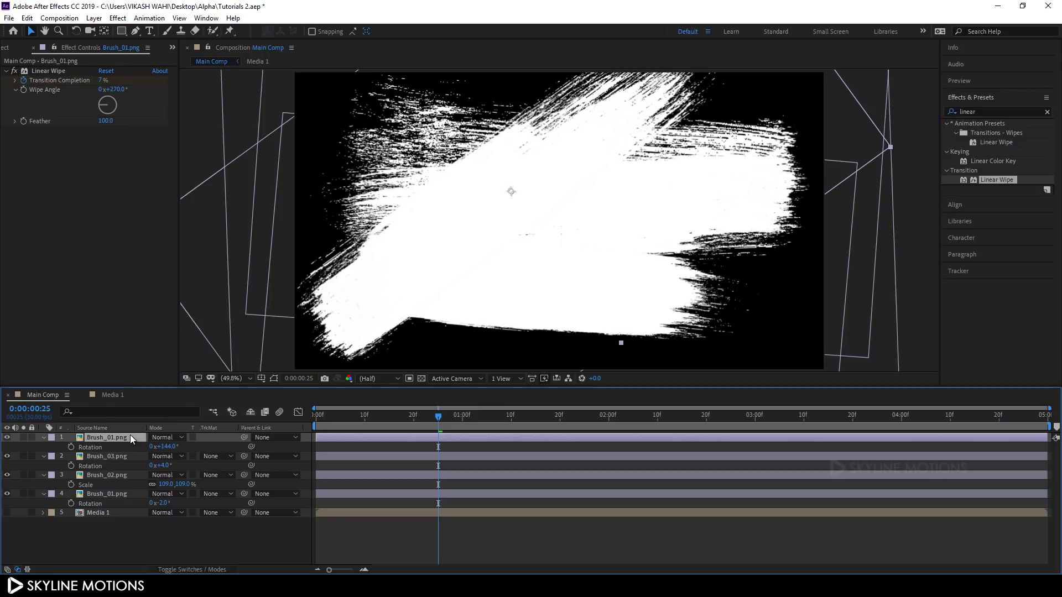
# Scale the Brush_01 copy to 116% and preview the brush wipe reveal
pyautogui.press('s')
pyautogui.moveTo(170, 449); pyautogui.dragTo(178, 453)
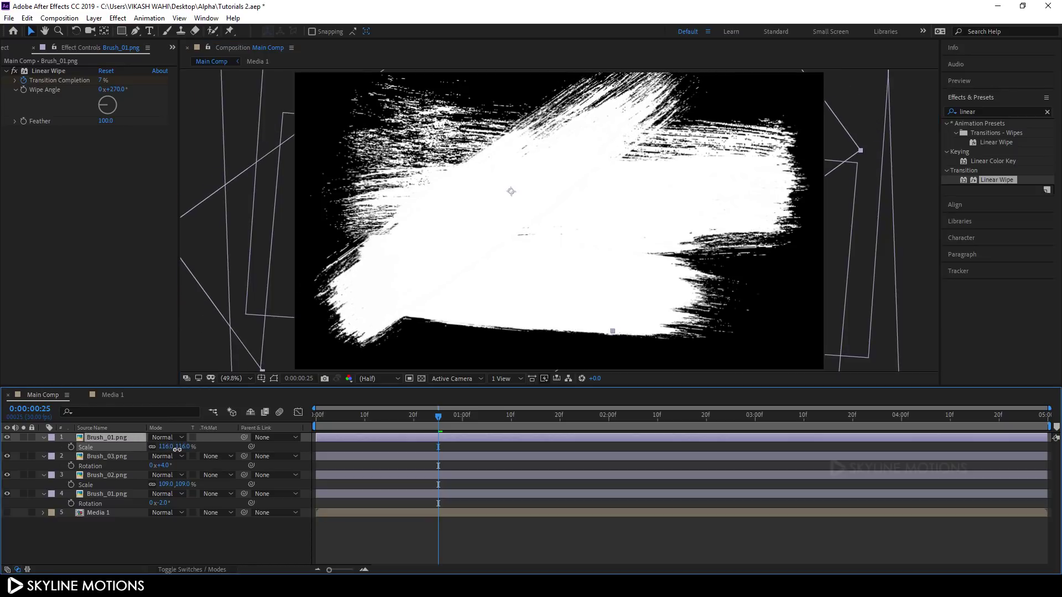
pyautogui.moveTo(404, 415); pyautogui.dragTo(315, 418)
pyautogui.press('space')
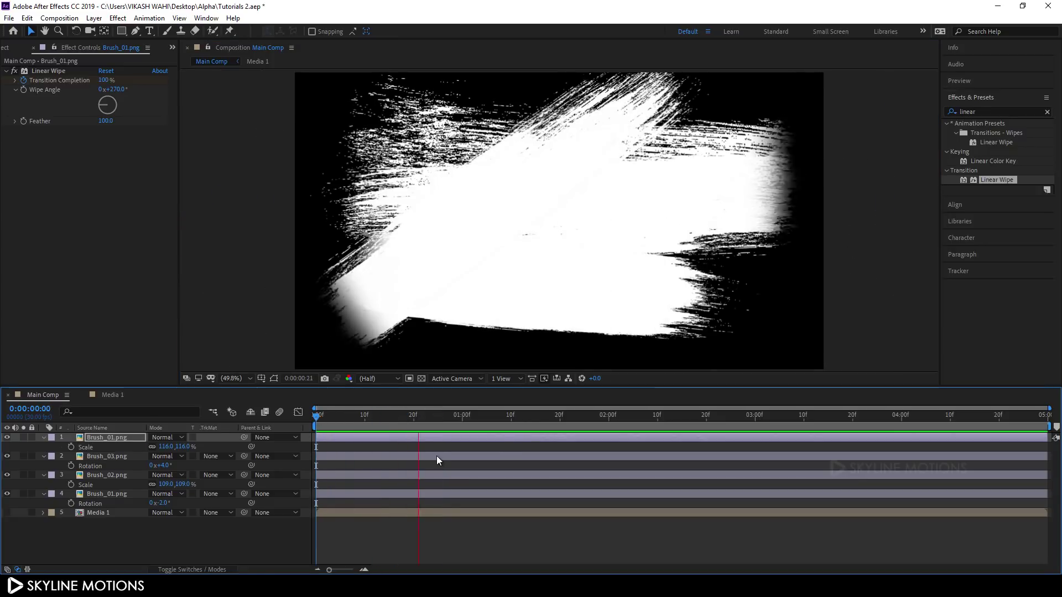
# Show the brush layers' Transition Completion keyframes and shift Brush_02's wipe five frames later
pyautogui.moveTo(436, 415)
pyautogui.mouseDown()
pyautogui.moveTo(374, 412)
pyautogui.moveTo(442, 413)
pyautogui.mouseUp()
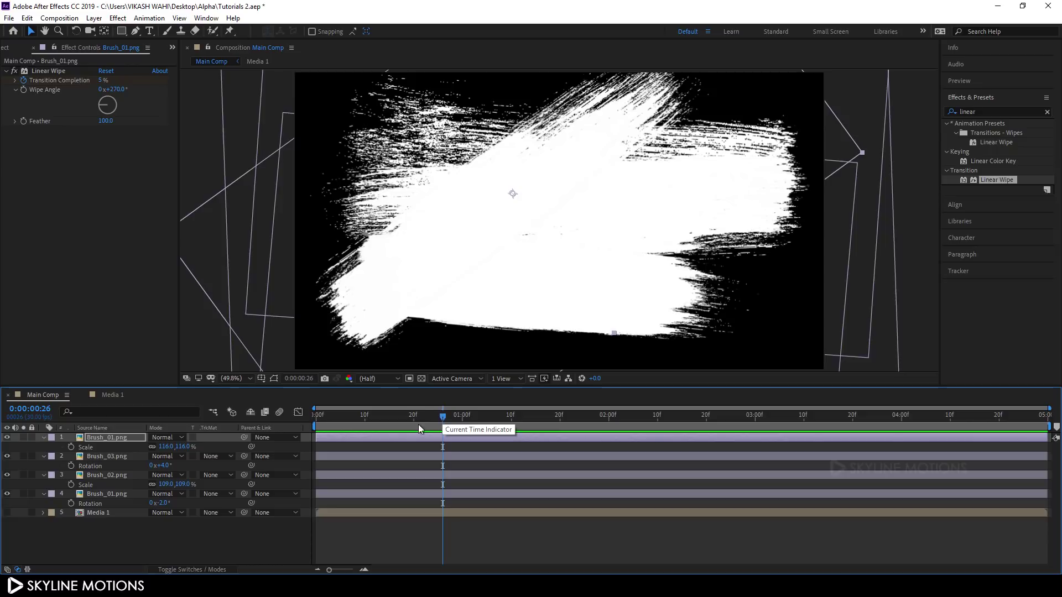
pyautogui.keyDown('shift'); pyautogui.click(122, 494); pyautogui.keyUp('shift')
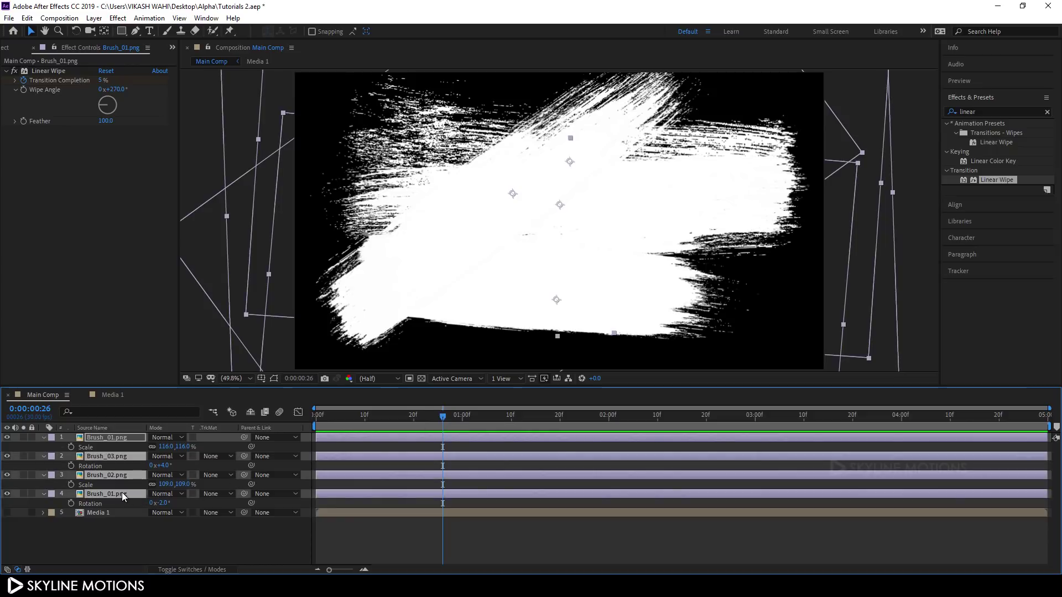
pyautogui.press('u')
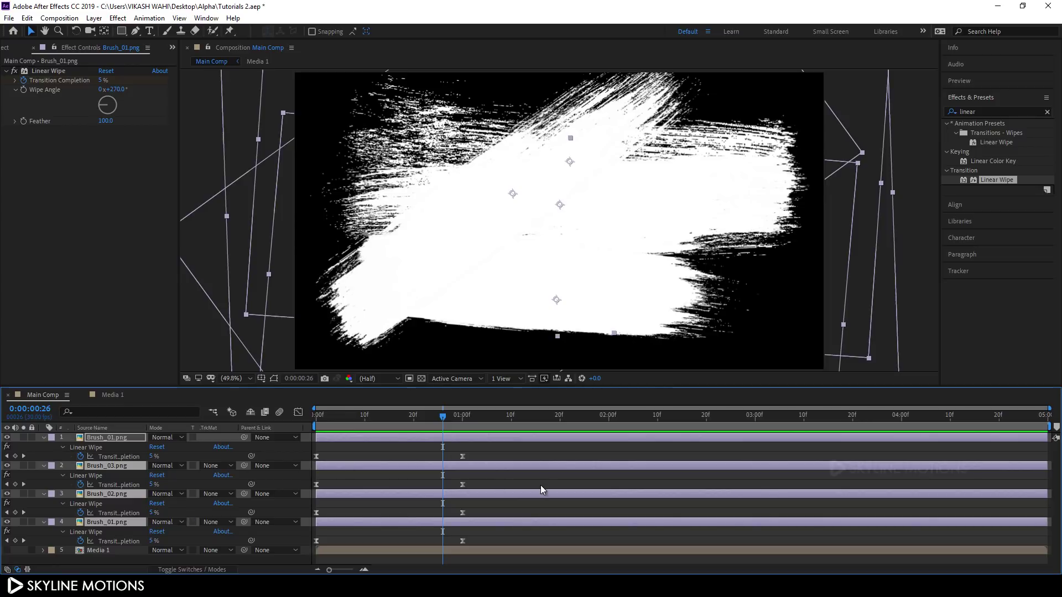
pyautogui.click(317, 418)
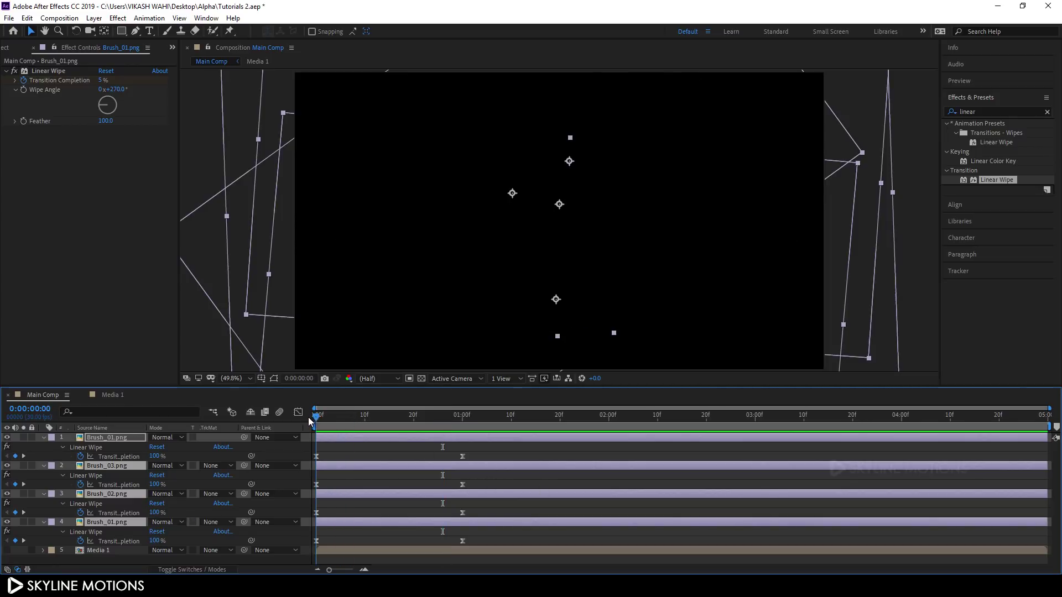
pyautogui.moveTo(318, 420); pyautogui.dragTo(341, 421)
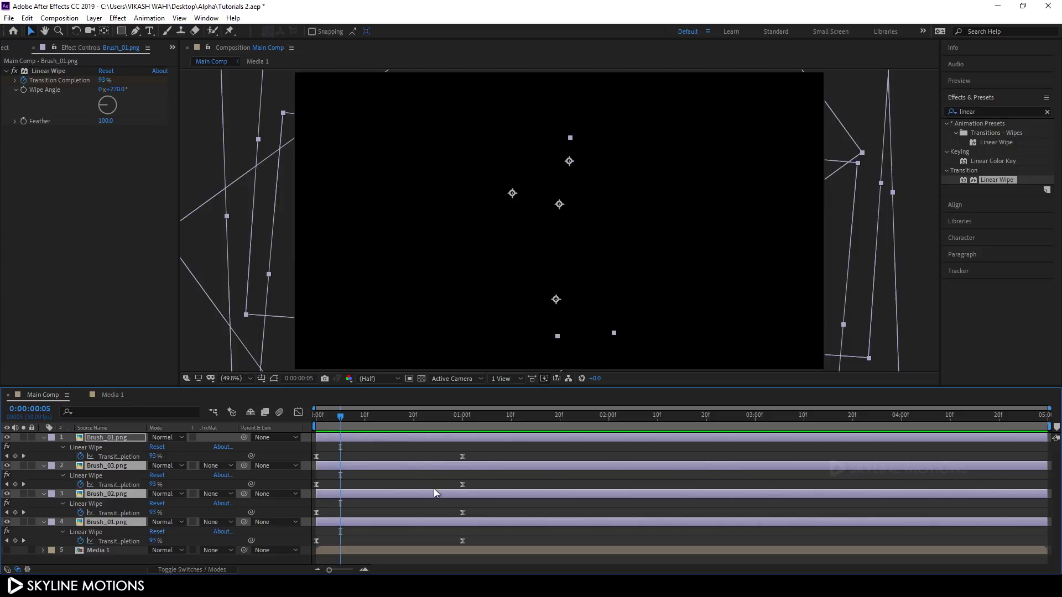
pyautogui.moveTo(472, 505)
pyautogui.mouseDown()
pyautogui.moveTo(313, 514)
pyautogui.moveTo(343, 516)
pyautogui.mouseUp()
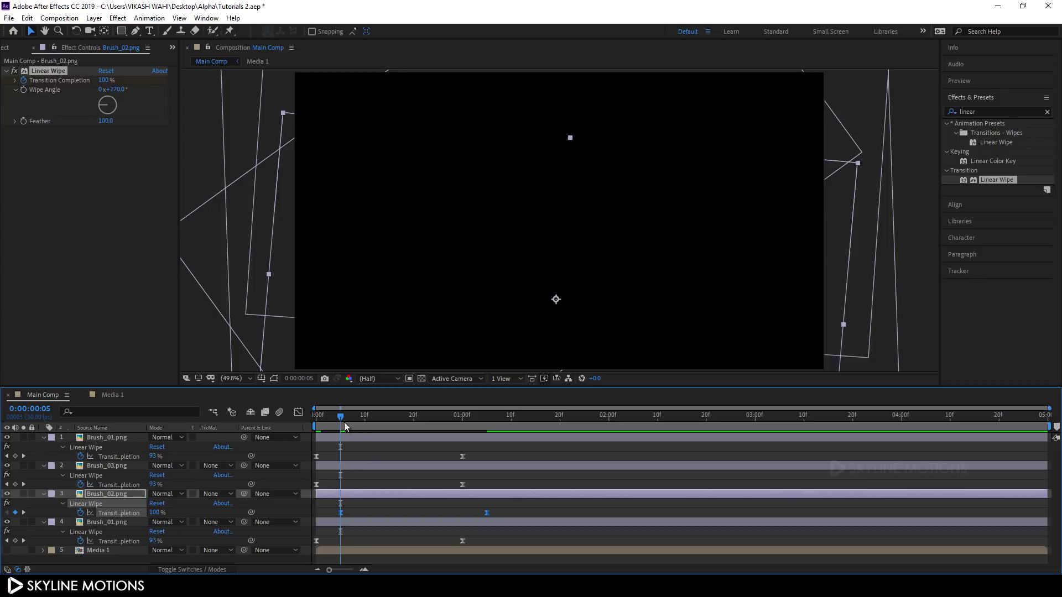
# Move Brush_03's wipe keyframes to 10 frames and the top Brush_01 copy's to 15 frames
pyautogui.moveTo(341, 422); pyautogui.dragTo(367, 427)
pyautogui.moveTo(487, 476)
pyautogui.mouseDown()
pyautogui.moveTo(318, 486)
pyautogui.moveTo(364, 492)
pyautogui.mouseUp()
pyautogui.moveTo(369, 419); pyautogui.dragTo(389, 426)
pyautogui.moveTo(519, 445); pyautogui.dragTo(390, 458)
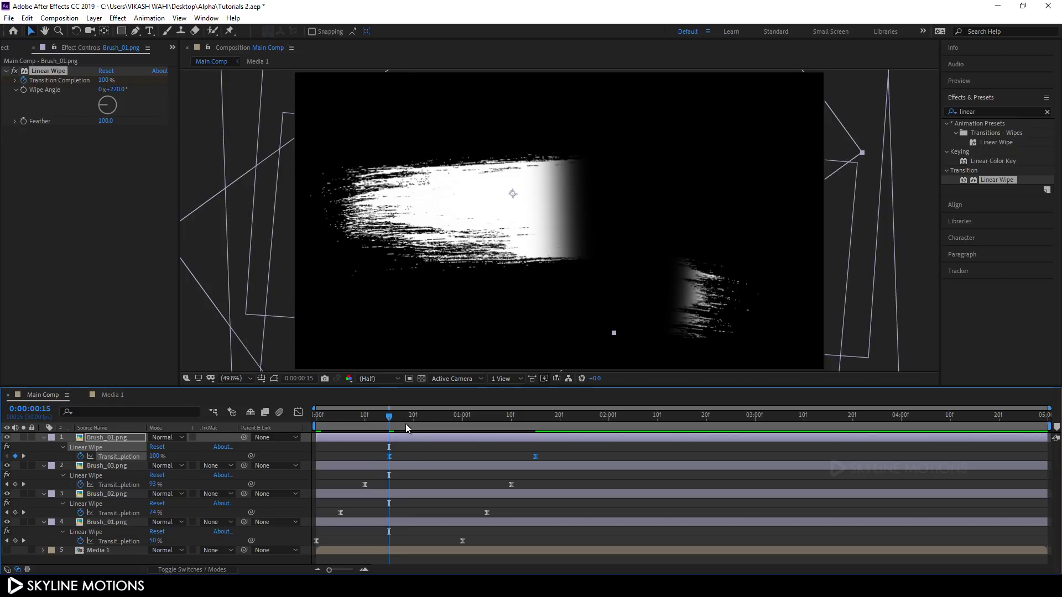
pyautogui.moveTo(389, 416); pyautogui.dragTo(316, 415)
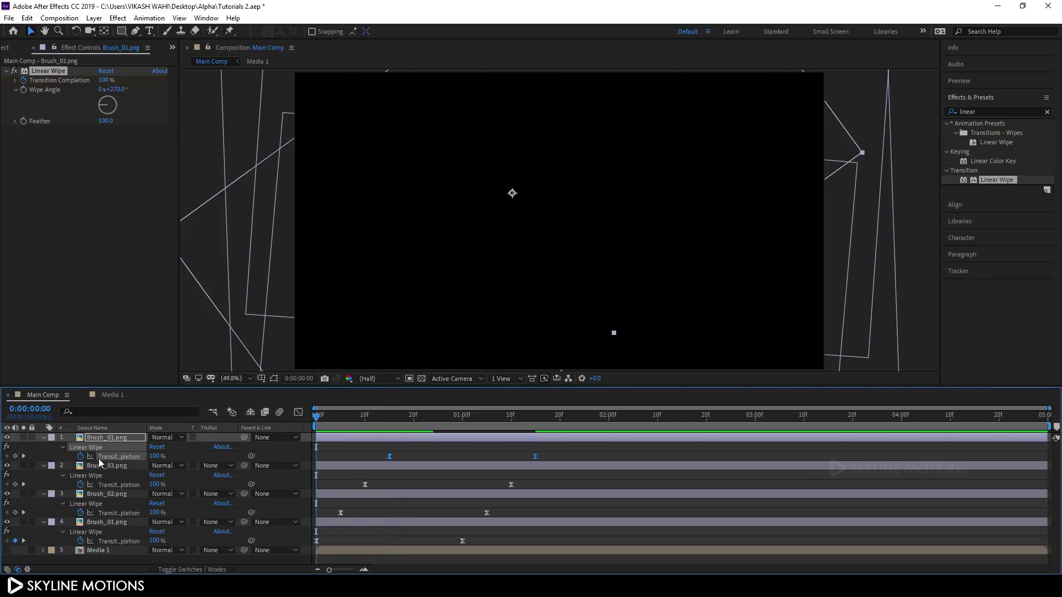
pyautogui.keyDown('shift'); pyautogui.click(117, 524); pyautogui.keyUp('shift')
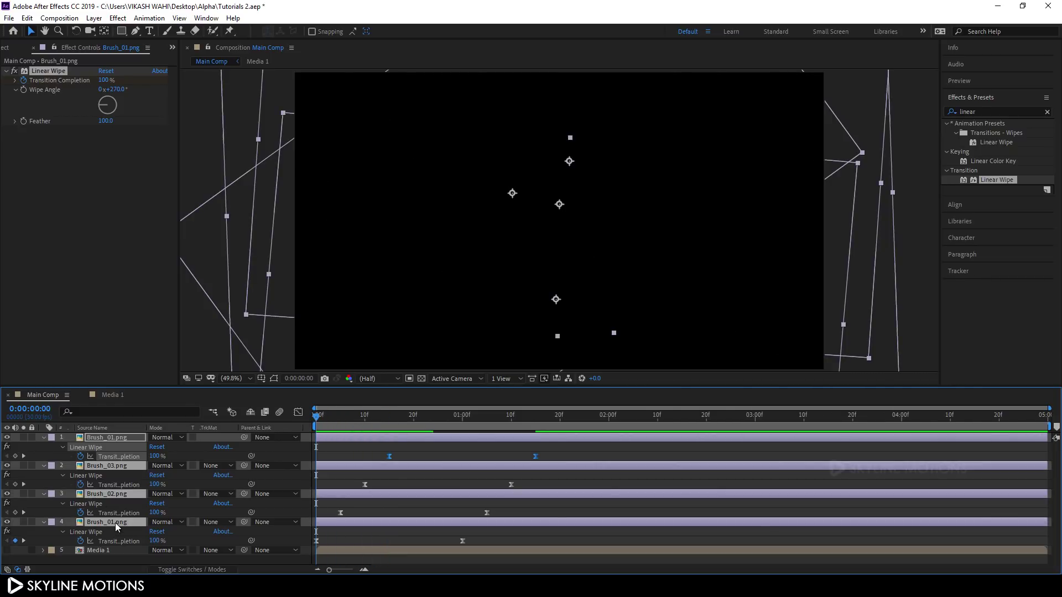
pyautogui.click(227, 560)
pyautogui.press('u')
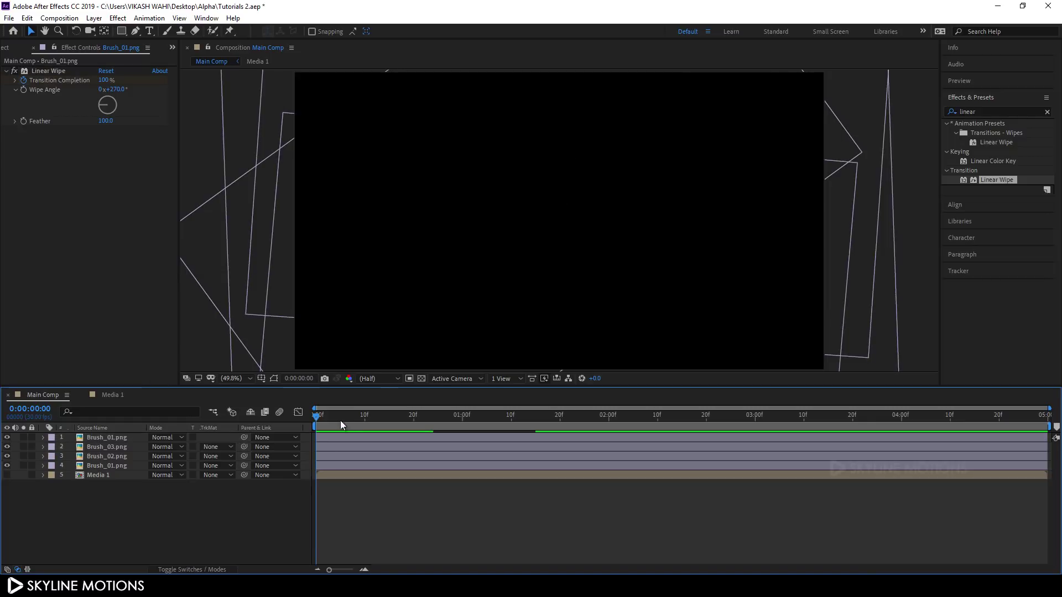
pyautogui.press('space')
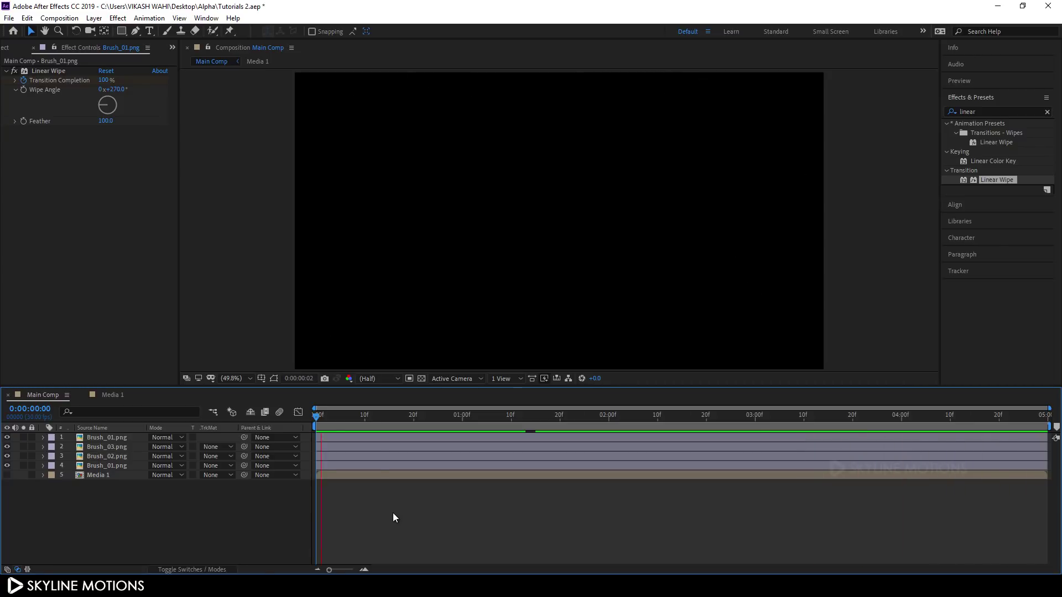
pyautogui.press('space')
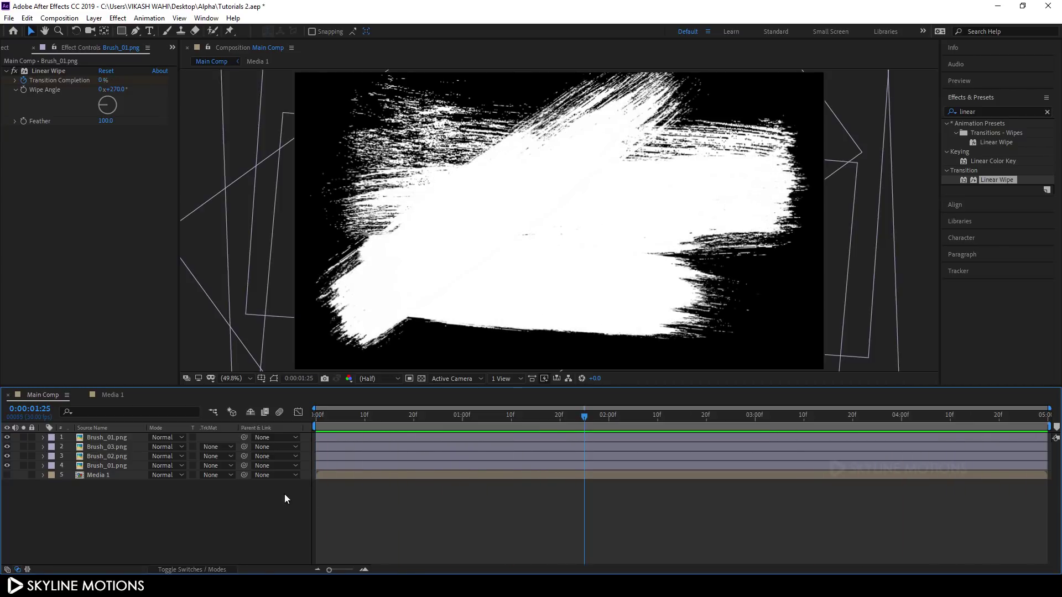
pyautogui.click(125, 467)
pyautogui.keyDown('shift'); pyautogui.click(128, 441); pyautogui.keyUp('shift')
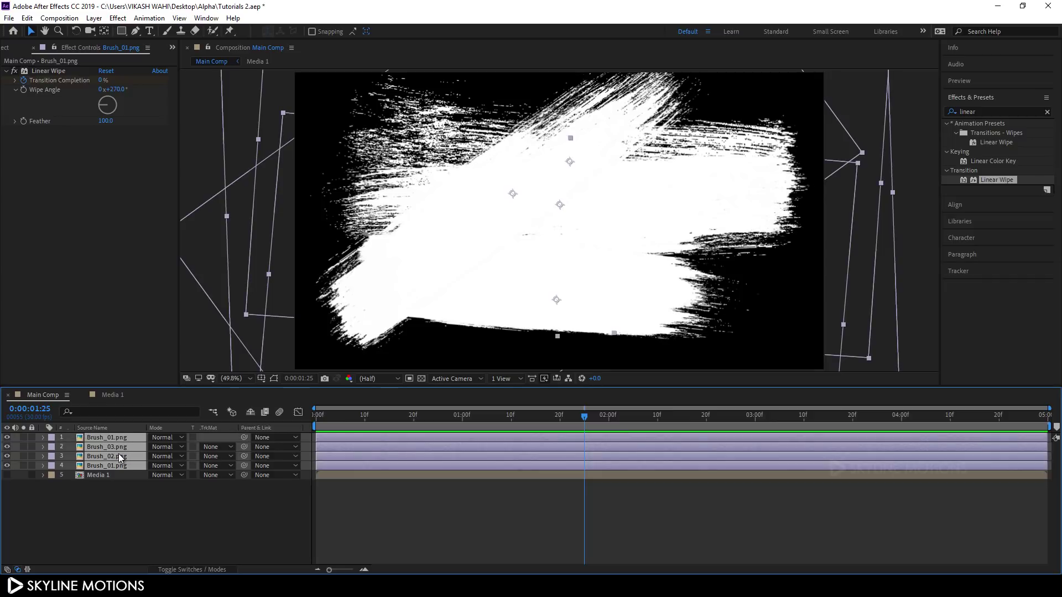
pyautogui.rightClick(119, 453)
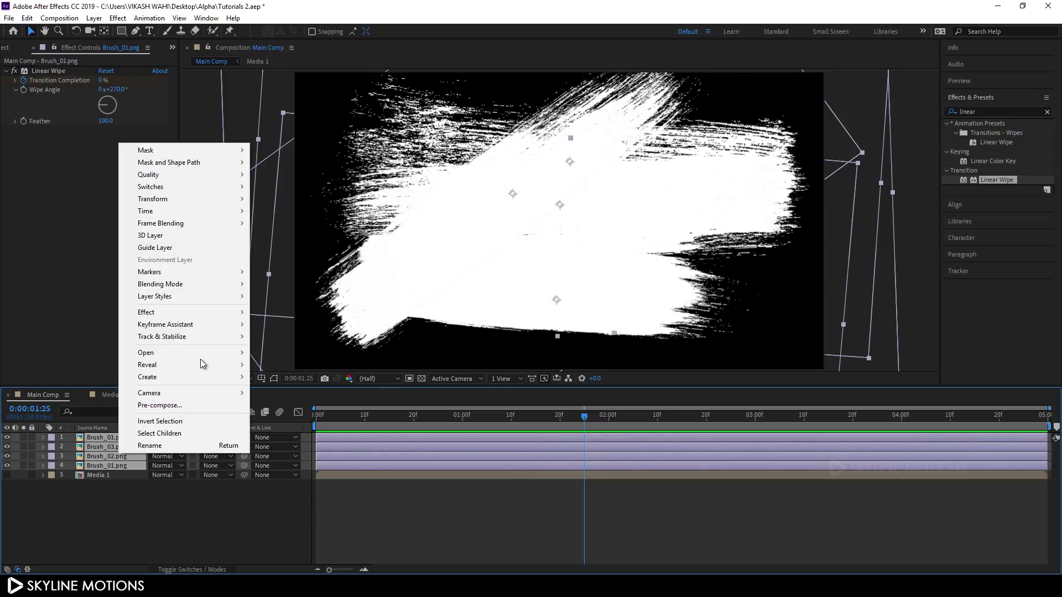
# Pre-compose the four selected brush layers into a new composition named 'Alpha Matte'
pyautogui.click(174, 405)
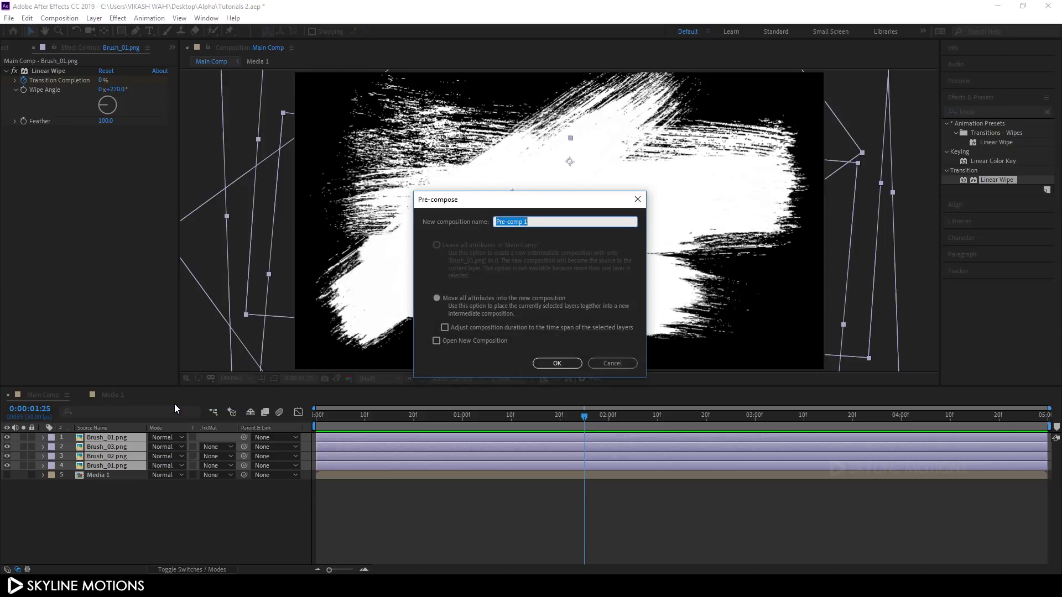
pyautogui.write('Alpha Matte')
pyautogui.click(557, 363)
pyautogui.moveTo(407, 417); pyautogui.dragTo(510, 442)
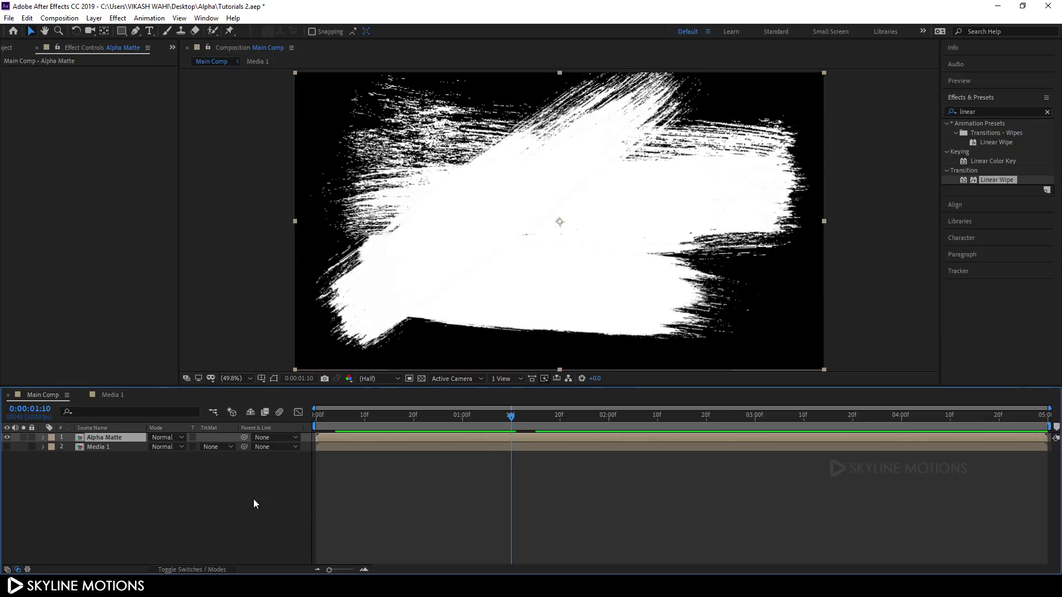
# Make Media 1 visible and set its TrkMat to Alpha Matte "Alpha Matte"
pyautogui.click(103, 449)
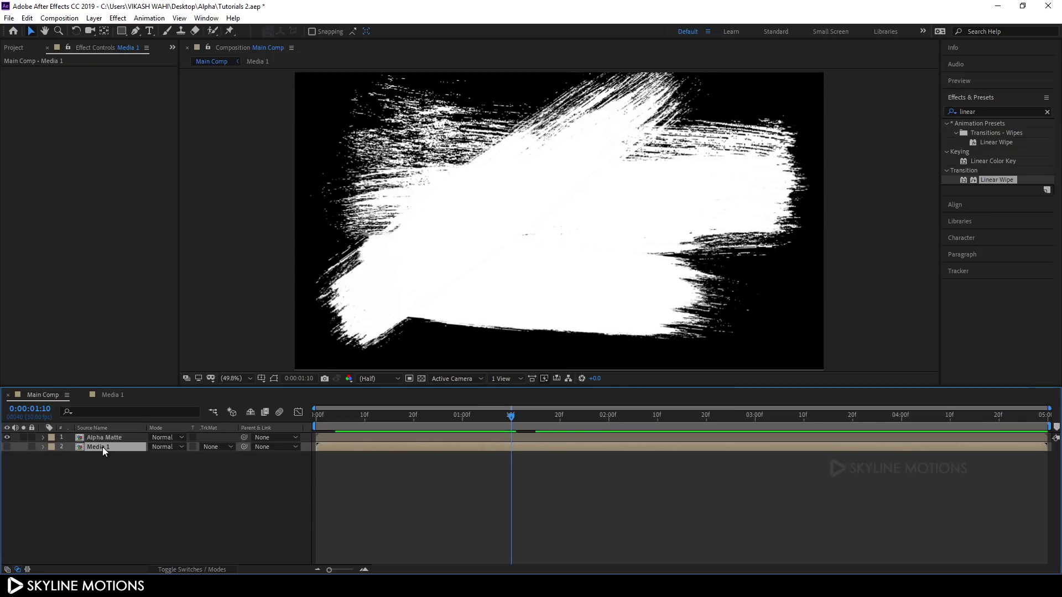
pyautogui.click(7, 447)
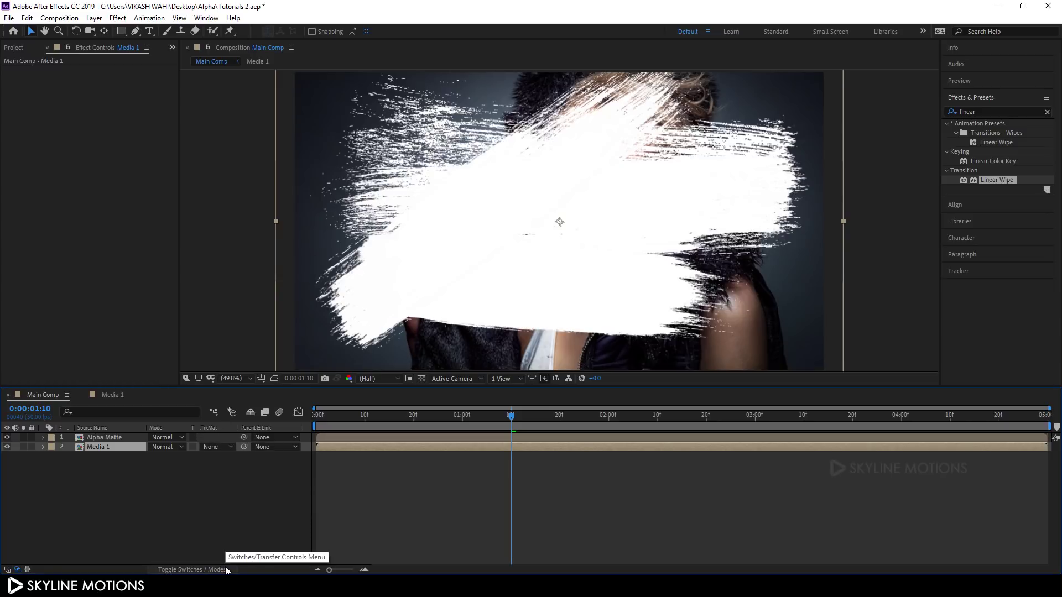
pyautogui.click(217, 447)
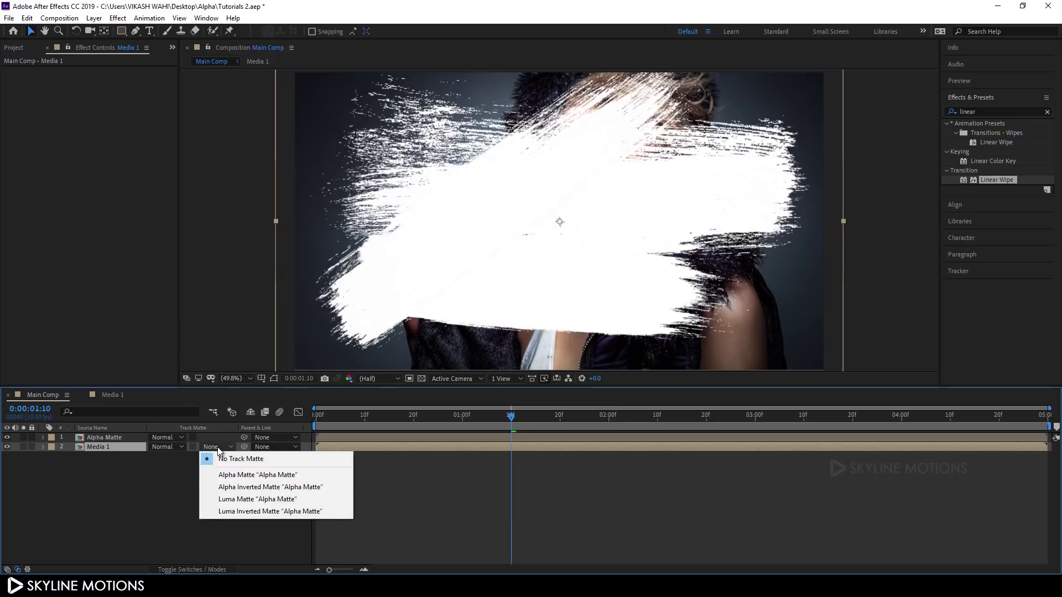
pyautogui.click(247, 475)
pyautogui.moveTo(486, 418); pyautogui.dragTo(539, 442)
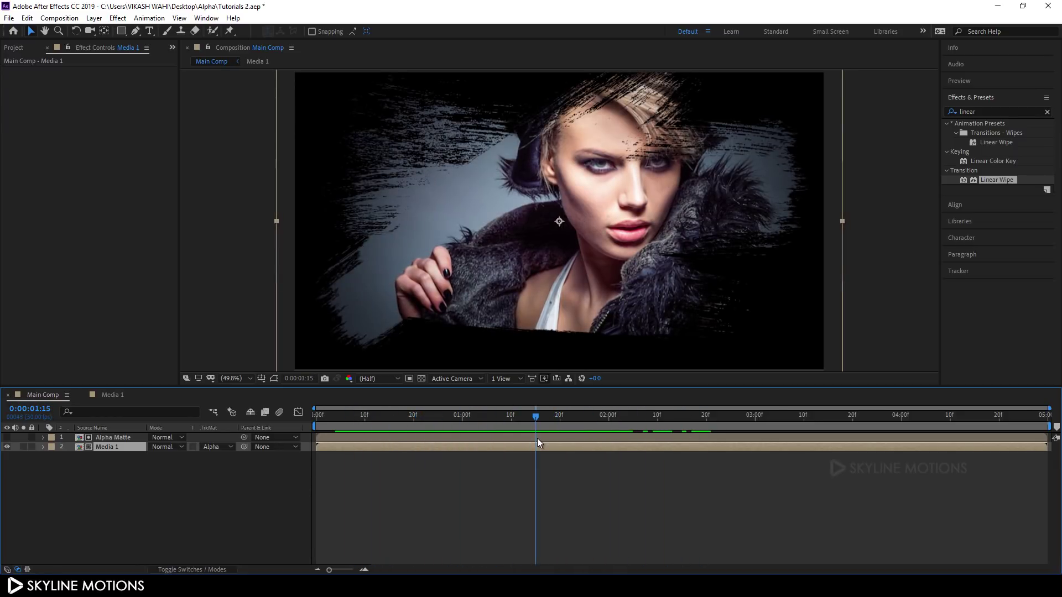
# Give the Alpha Matte and Media 1 layers the Lavender label colour
pyautogui.click(147, 512)
pyautogui.moveTo(83, 473); pyautogui.dragTo(133, 457)
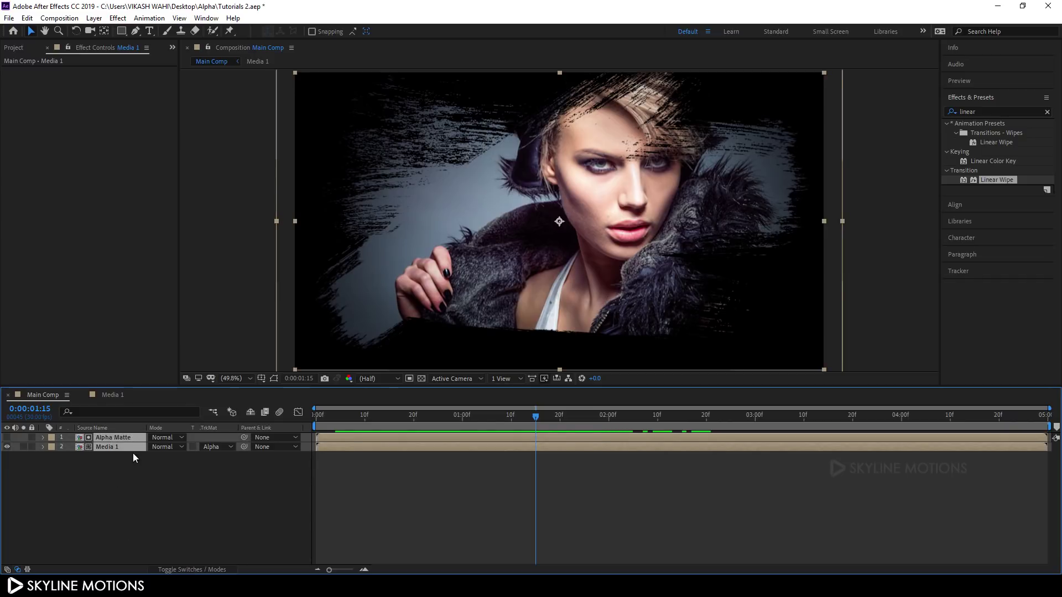
pyautogui.click(49, 437)
pyautogui.click(98, 302)
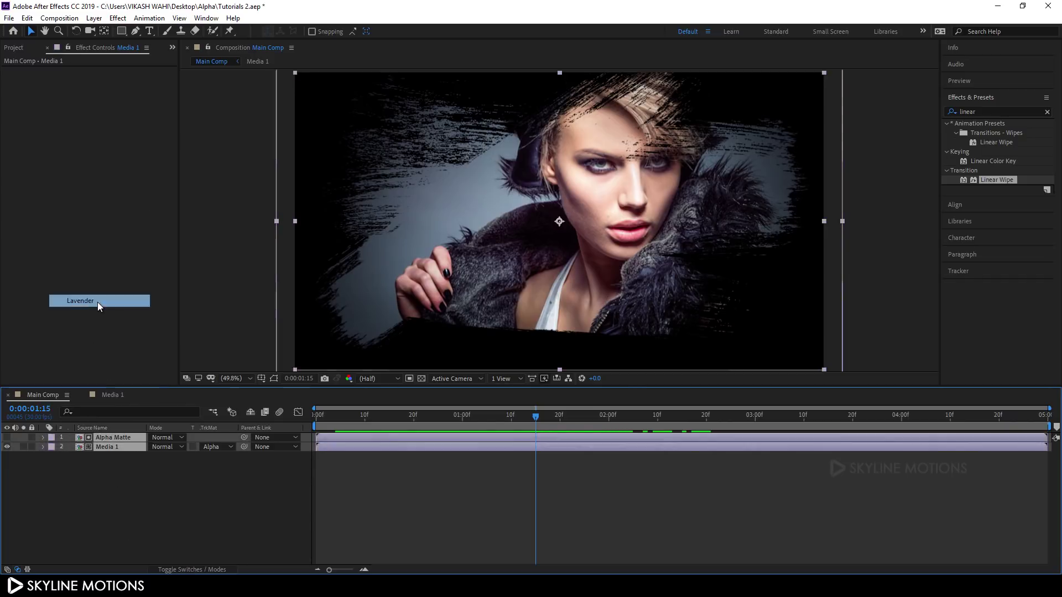
pyautogui.click(244, 505)
pyautogui.click(321, 414)
pyautogui.moveTo(318, 416); pyautogui.dragTo(483, 422)
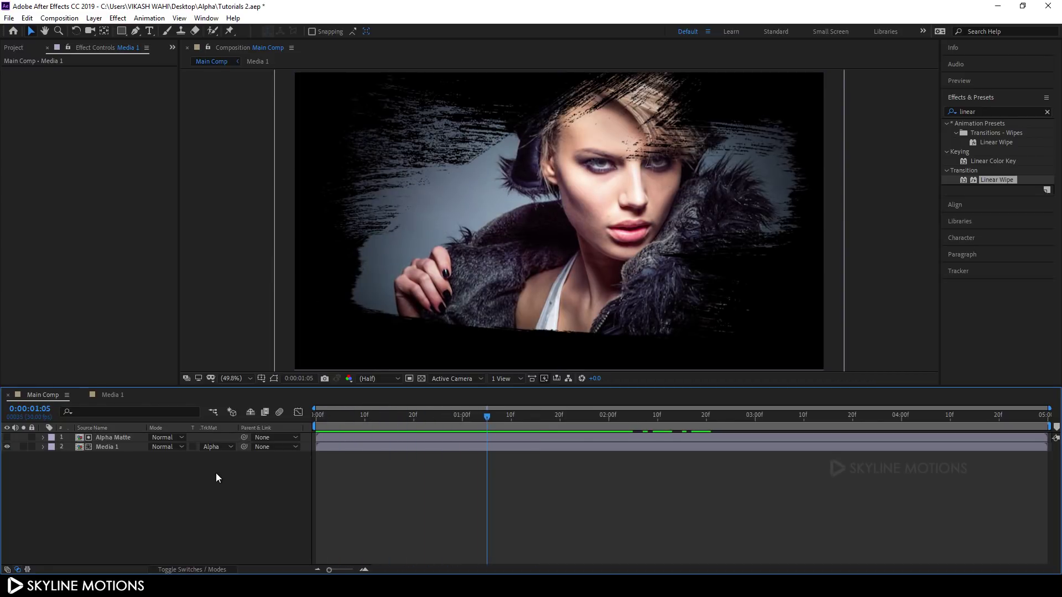
# Duplicate the matte-and-photo pair, label the top copies Peach, and hide the upper Media 1
pyautogui.moveTo(98, 461); pyautogui.dragTo(127, 433)
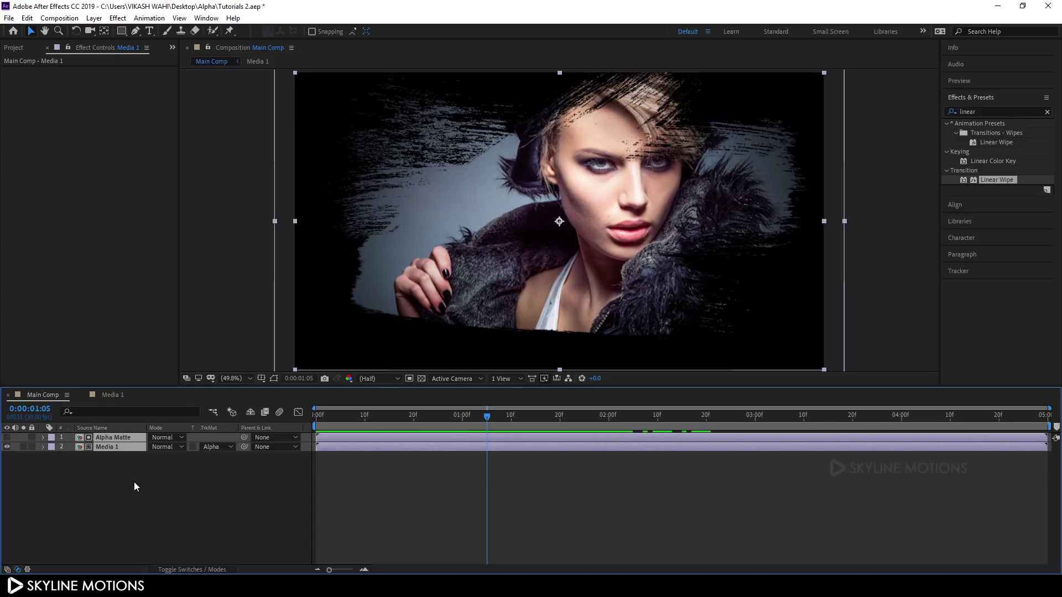
pyautogui.hotkey('ctrl', 'd')
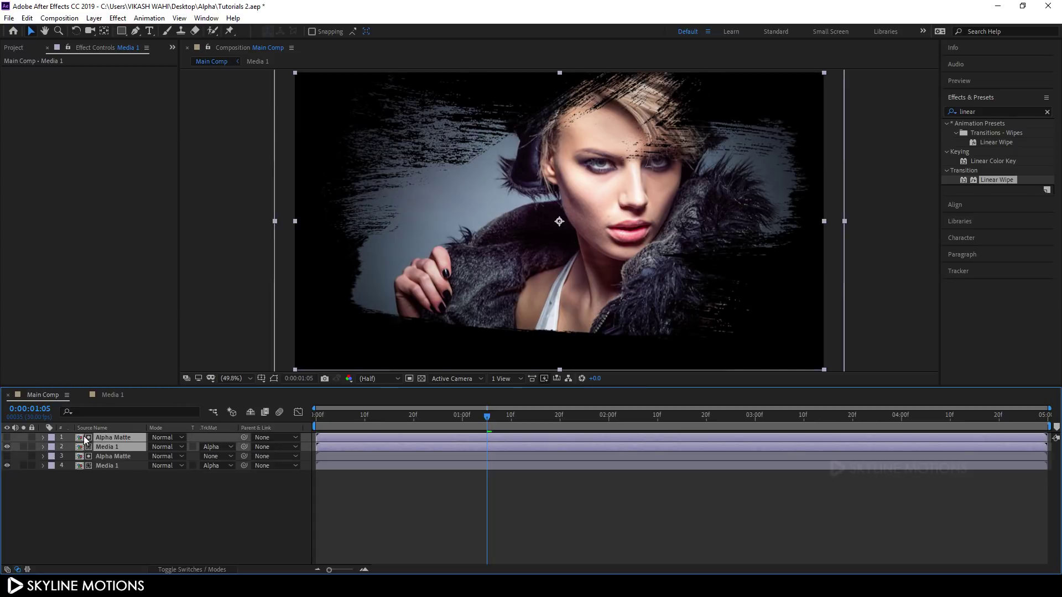
pyautogui.click(51, 437)
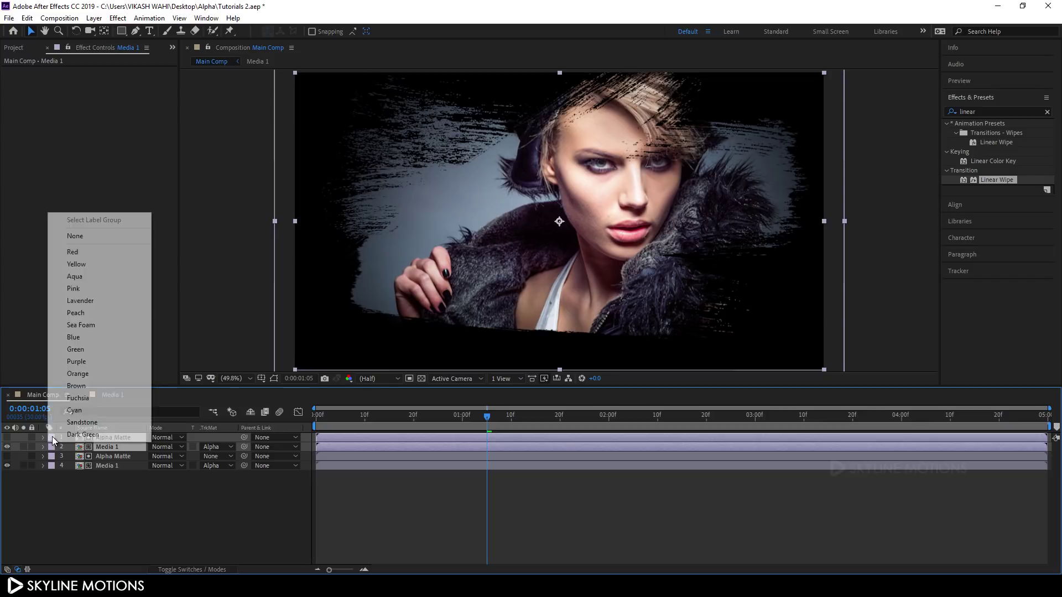
pyautogui.click(107, 313)
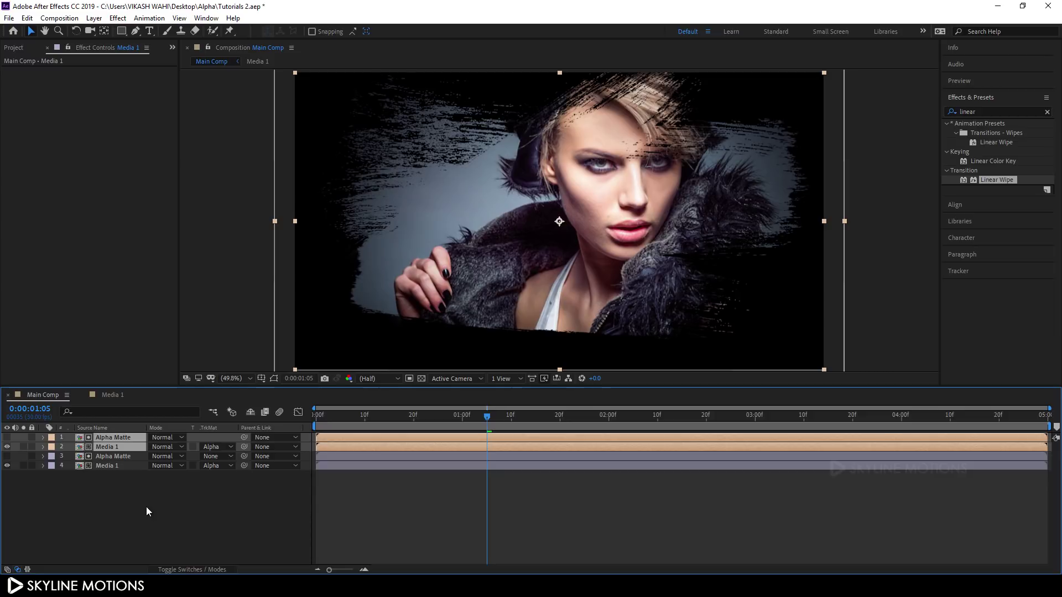
pyautogui.click(7, 446)
pyautogui.click(118, 499)
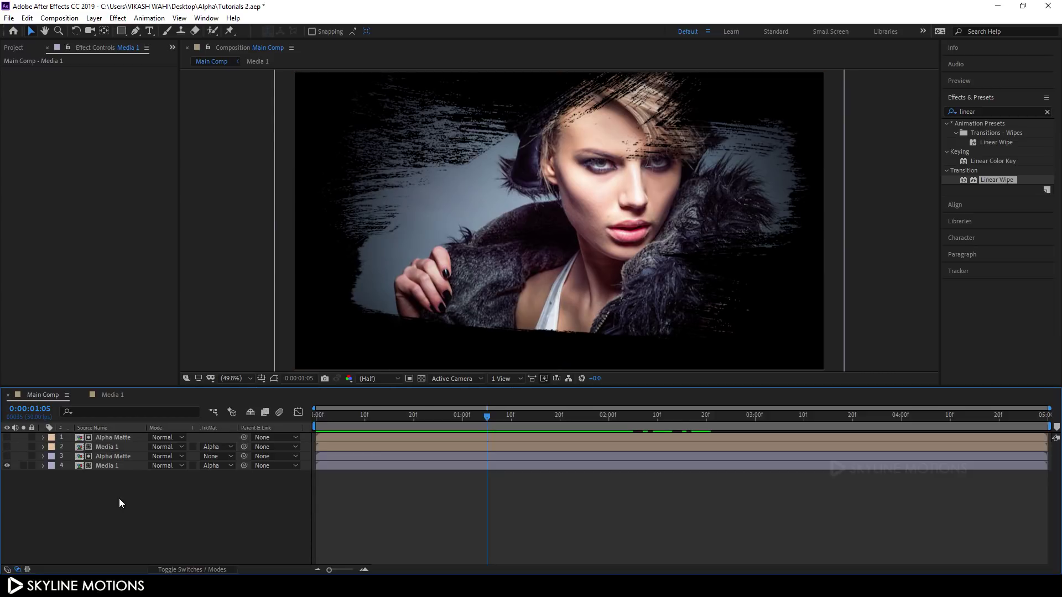
pyautogui.click(106, 466)
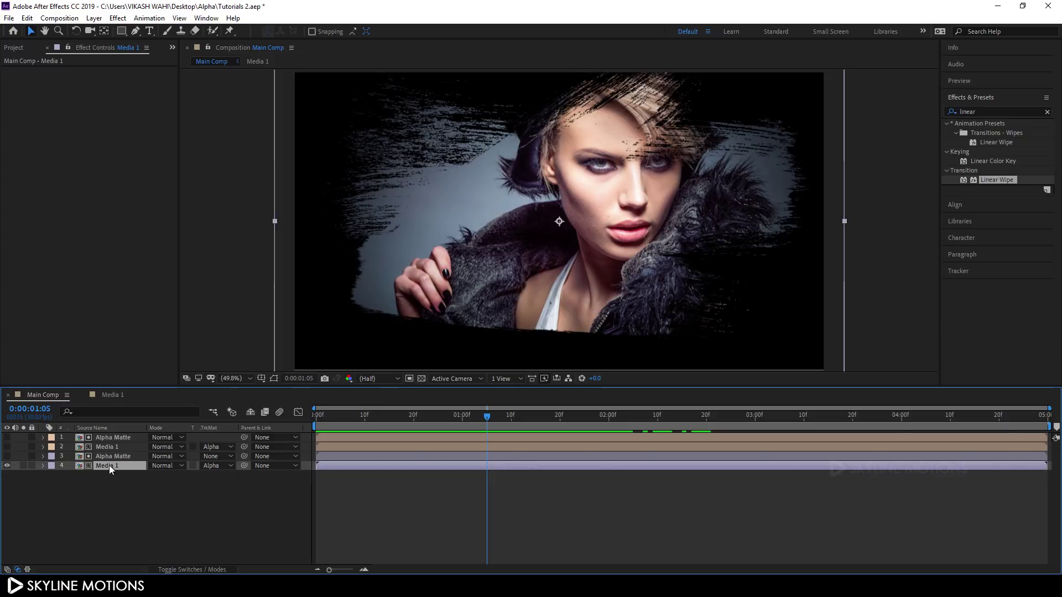
# Rename the bottom Media 1 layer to 'Media 1 BW'
pyautogui.rightClick(120, 465)
pyautogui.click(156, 453)
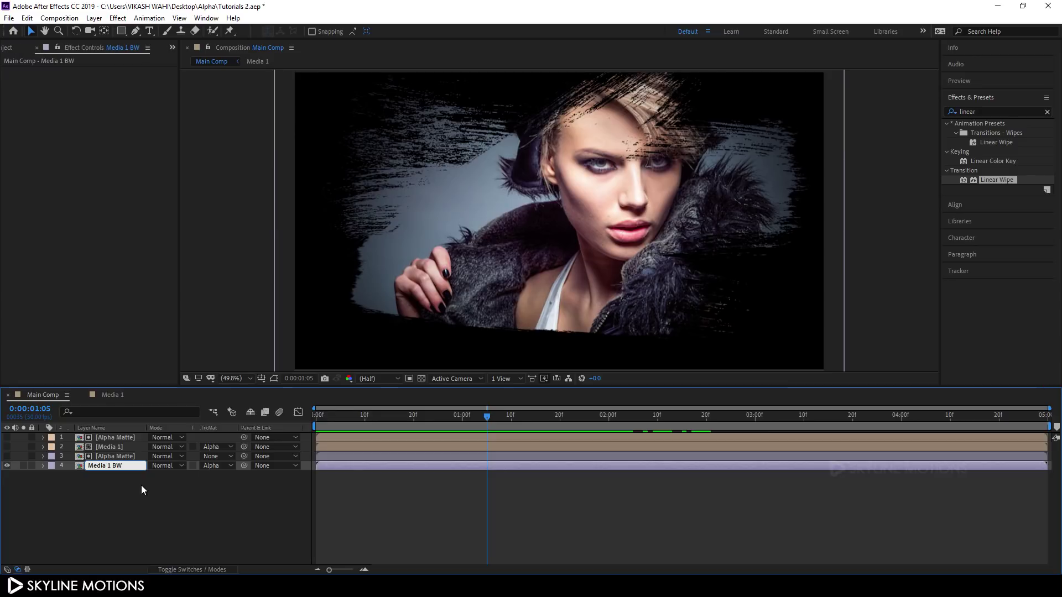
pyautogui.click(141, 485)
pyautogui.click(118, 465)
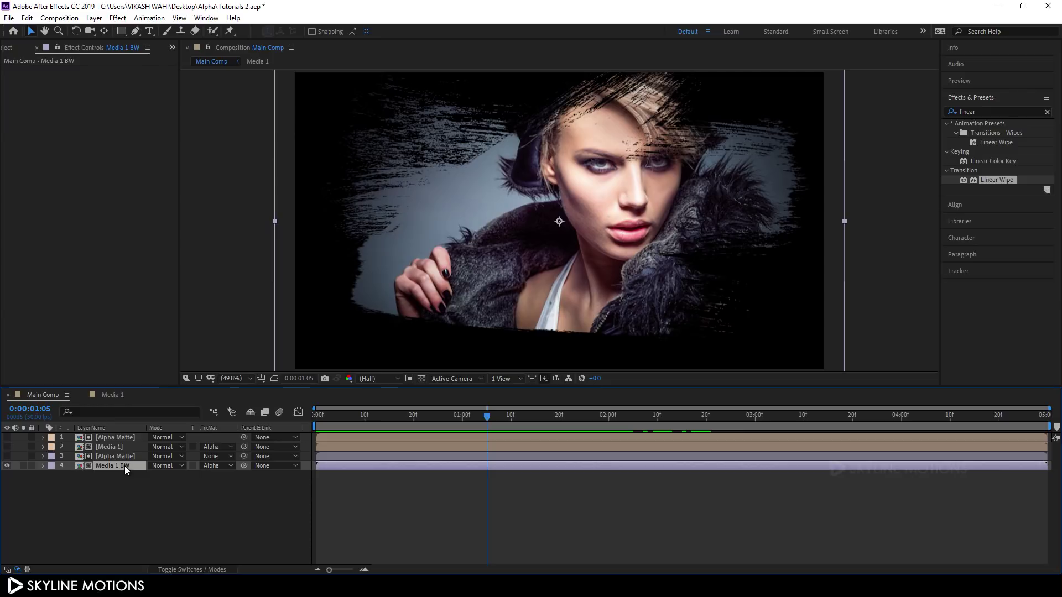
# Search 'tint' in Effects & Presets and apply Tint to the Media 1 BW layer
pyautogui.click(1044, 113)
pyautogui.click(1016, 112)
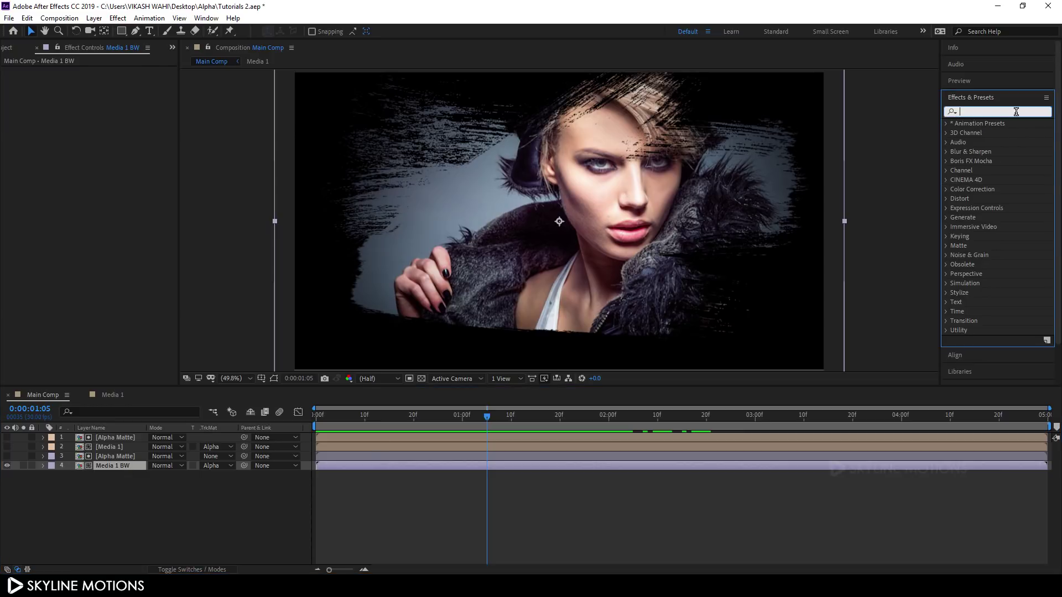
pyautogui.write('tint')
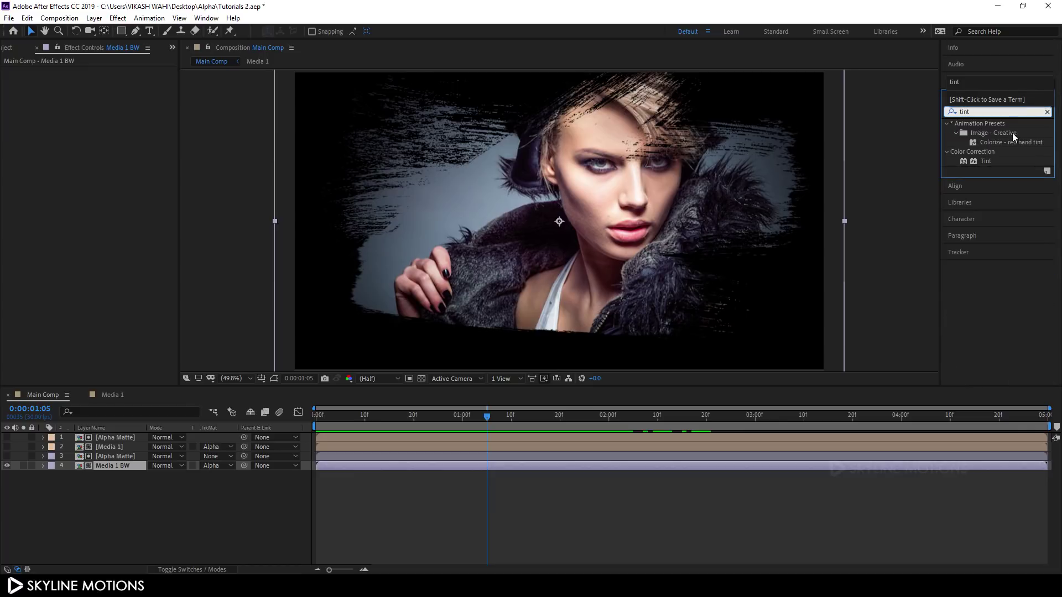
pyautogui.click(990, 160)
pyautogui.moveTo(989, 161); pyautogui.dragTo(128, 463)
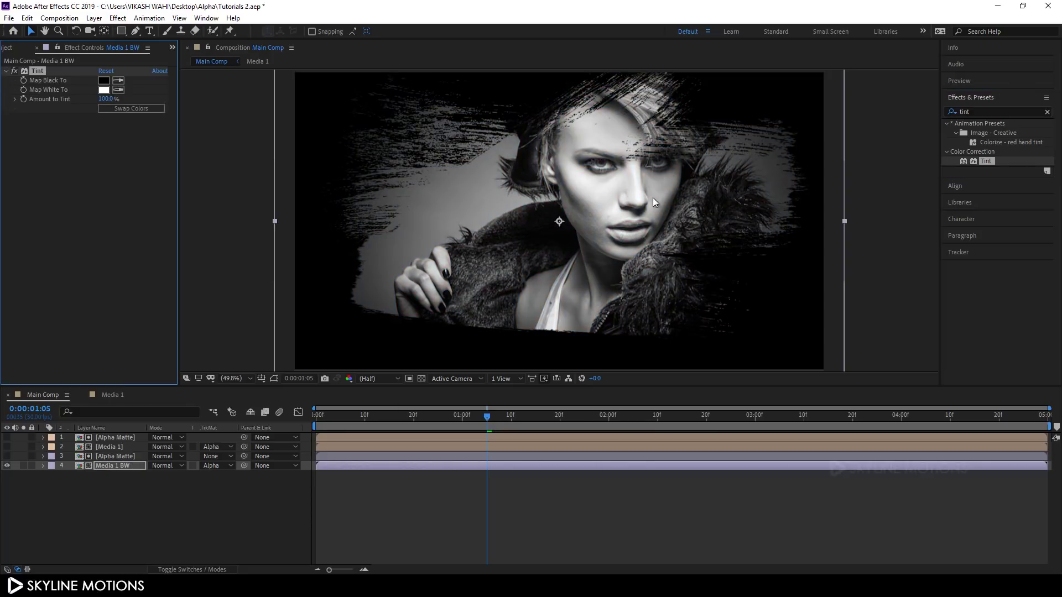
pyautogui.moveTo(485, 422); pyautogui.dragTo(463, 429)
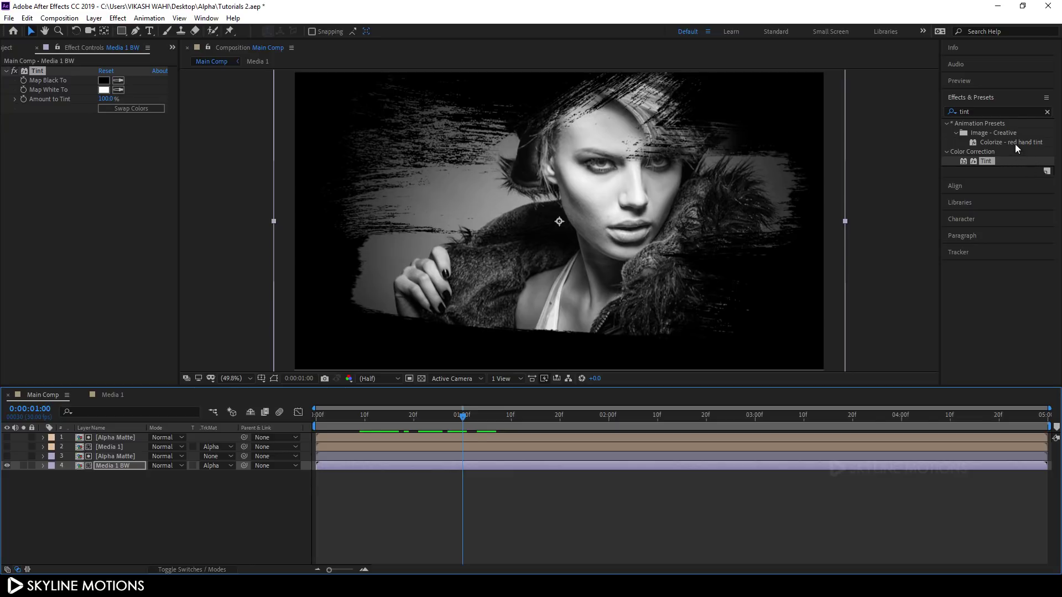
# Search 'direc' and apply Directional Blur to the Media 1 BW layer
pyautogui.click(1047, 112)
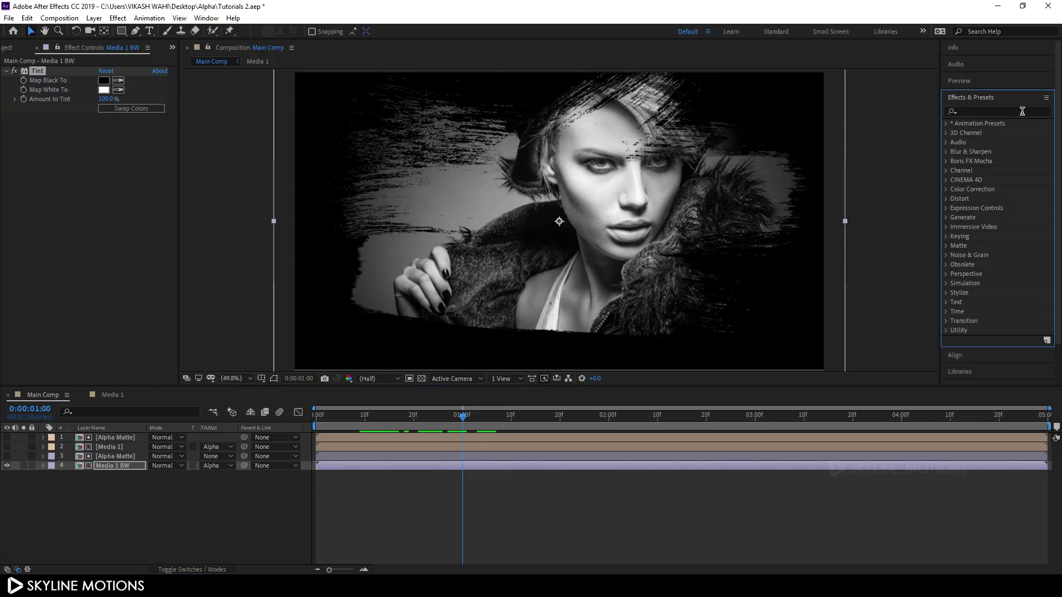
pyautogui.write('direc')
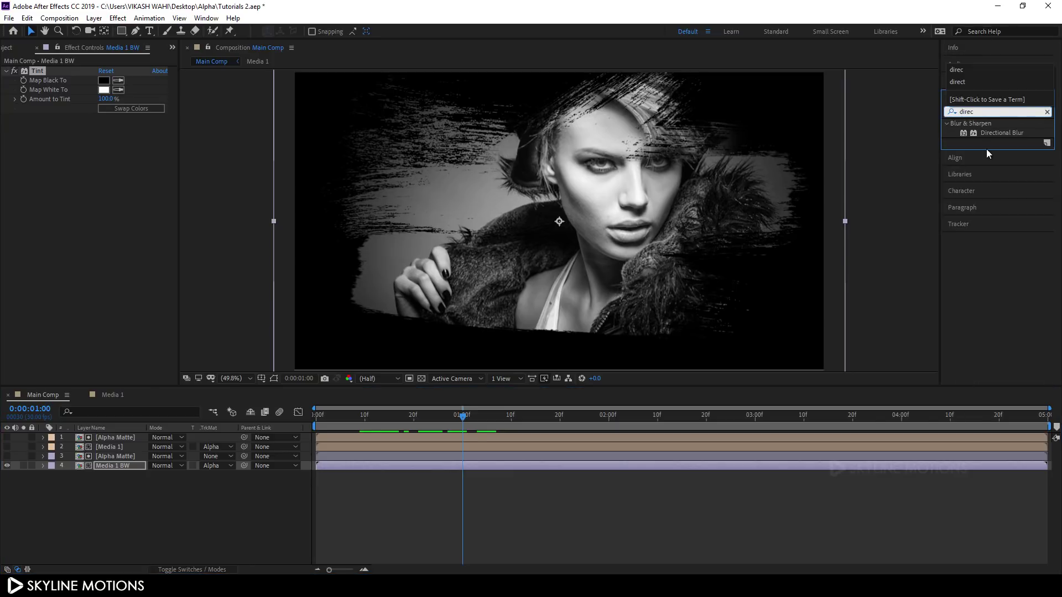
pyautogui.click(994, 134)
pyautogui.moveTo(998, 139); pyautogui.dragTo(108, 468)
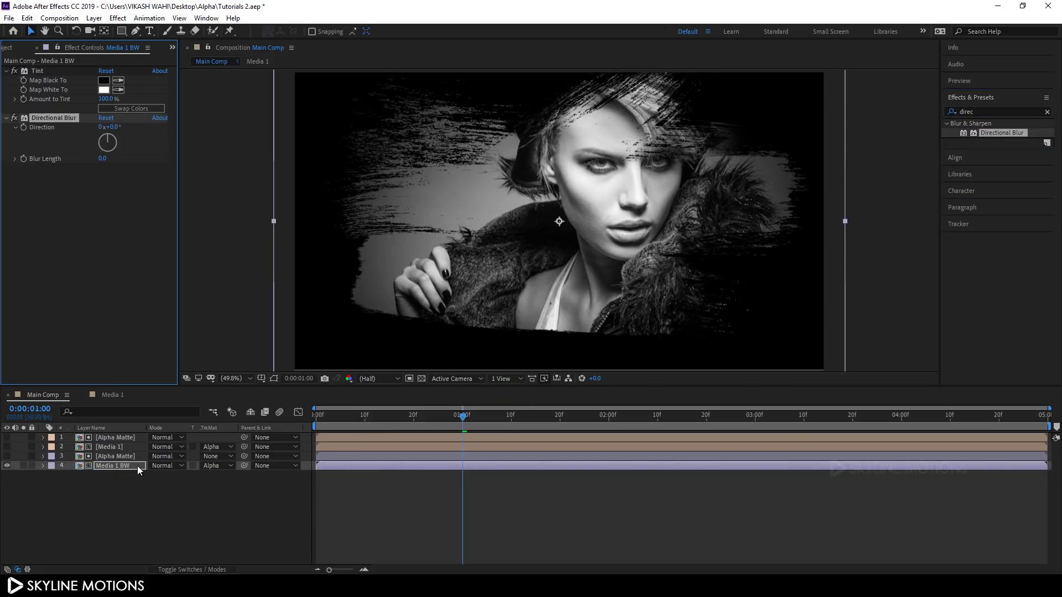
# Set the Directional Blur's Blur Length to 10, after first trying 15
pyautogui.moveTo(91, 161); pyautogui.dragTo(143, 162)
pyautogui.click(114, 159)
pyautogui.write('15')
pyautogui.press('Return')
pyautogui.moveTo(470, 427); pyautogui.dragTo(490, 417)
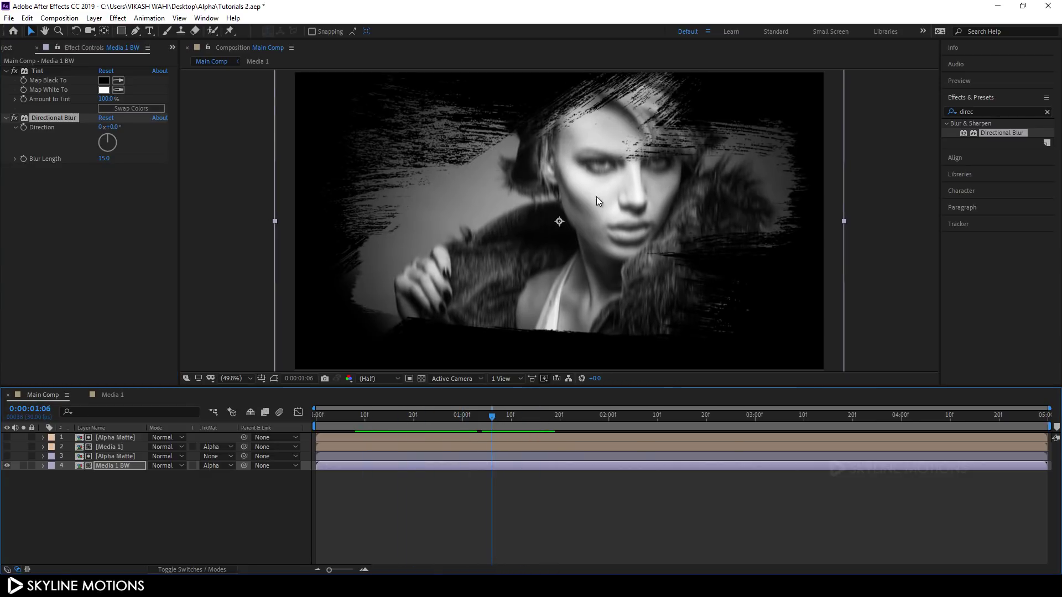
pyautogui.click(111, 159)
pyautogui.write('10')
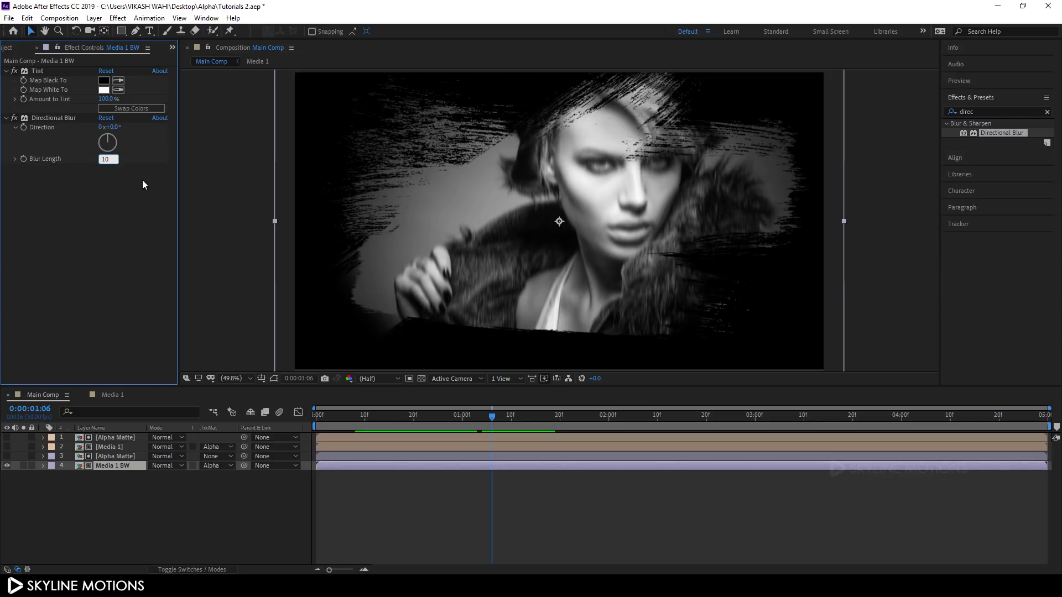
pyautogui.press('Return')
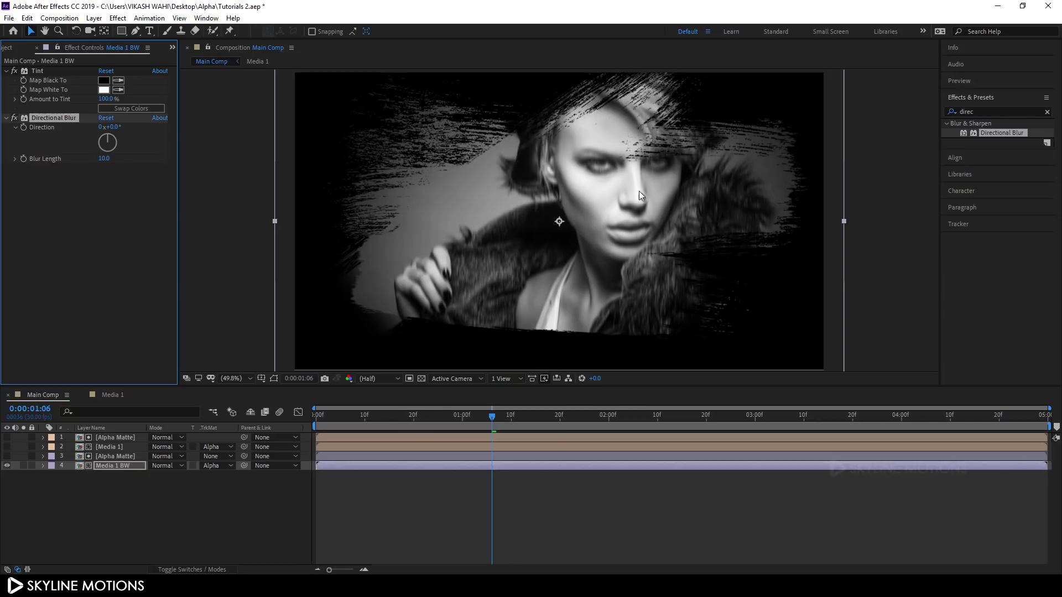
pyautogui.moveTo(479, 412); pyautogui.dragTo(542, 432)
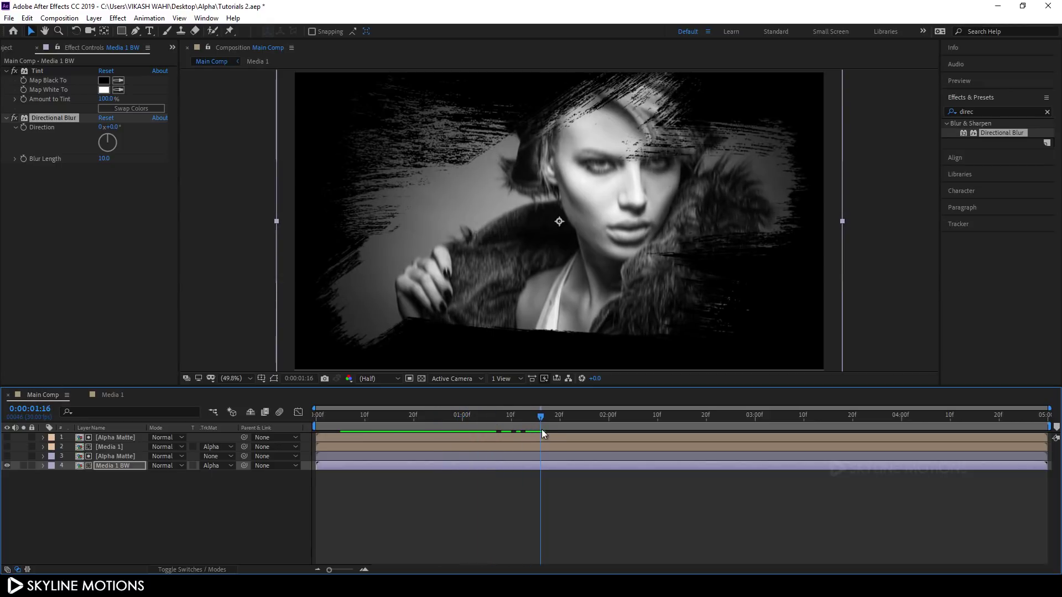
# Turn the colour Media 1 layer back on and set the top Alpha Matte's Rotation to 180°
pyautogui.click(118, 448)
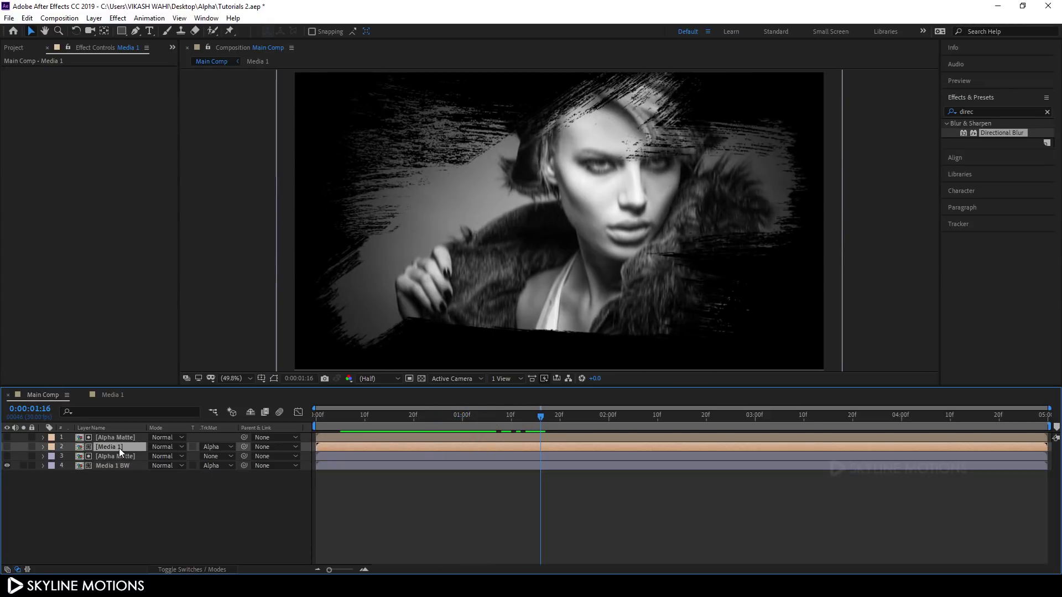
pyautogui.click(7, 447)
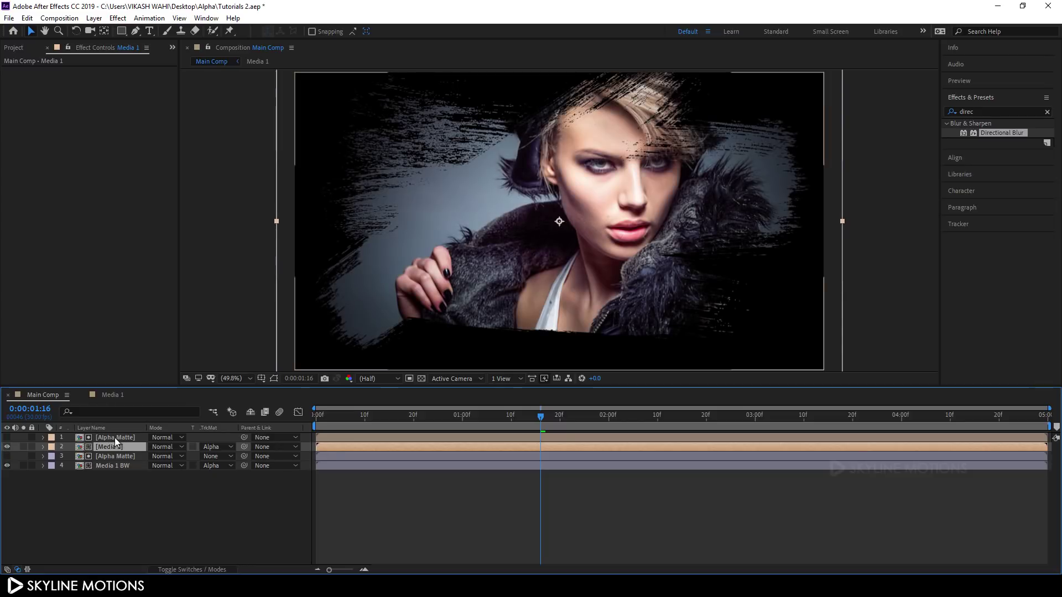
pyautogui.click(118, 437)
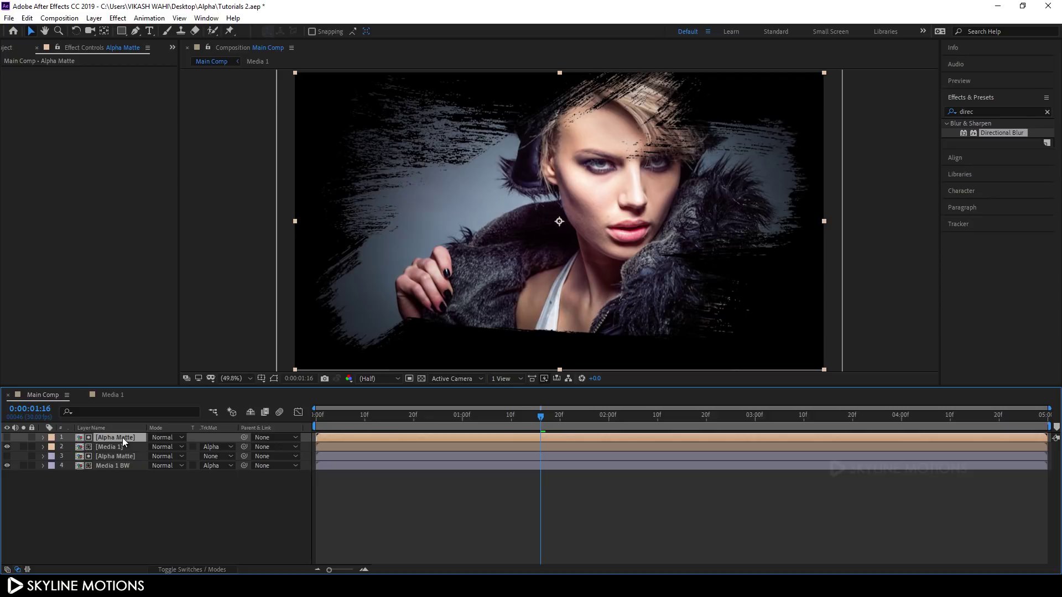
pyautogui.press('r')
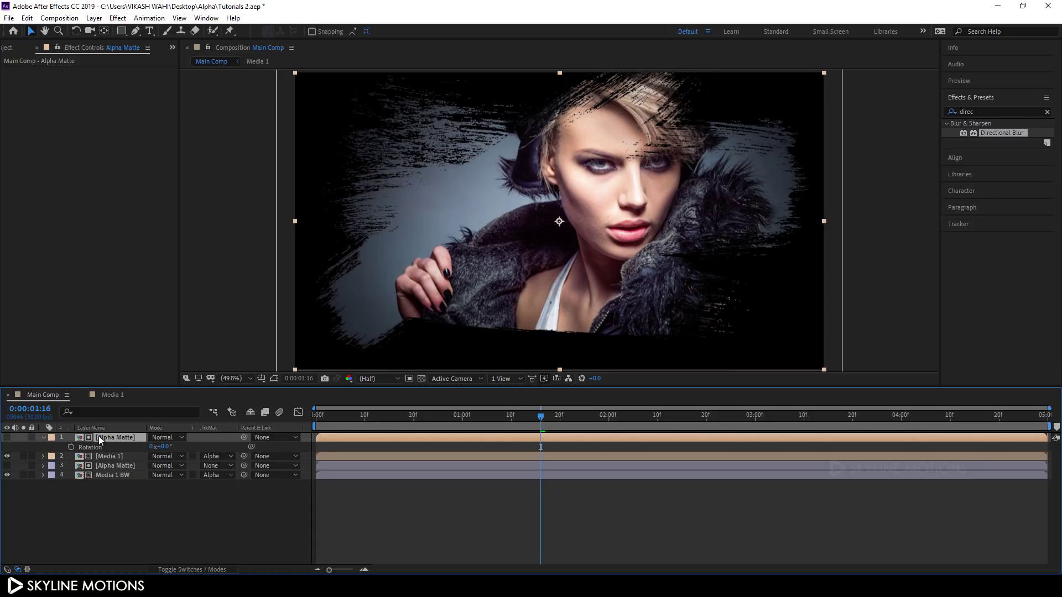
pyautogui.moveTo(162, 447); pyautogui.dragTo(277, 456)
pyautogui.click(168, 447)
pyautogui.write('180')
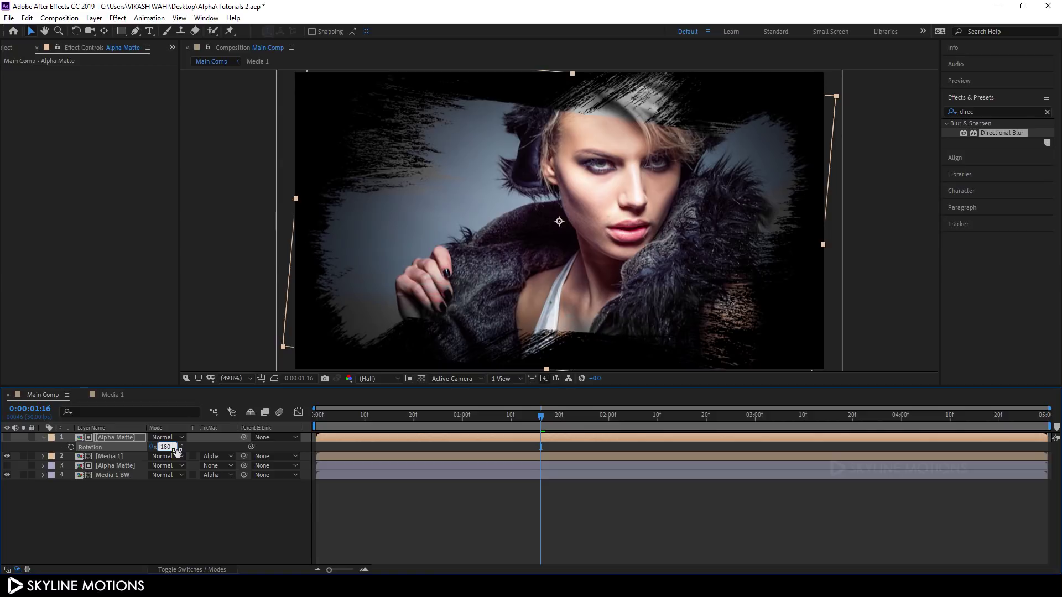
pyautogui.press('Return')
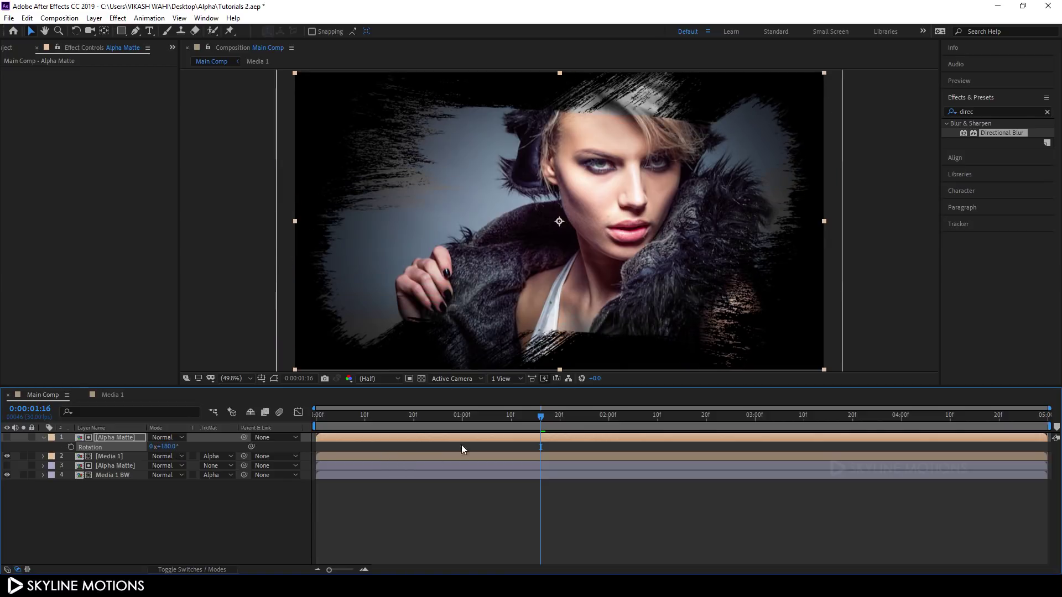
pyautogui.click(452, 416)
pyautogui.click(43, 438)
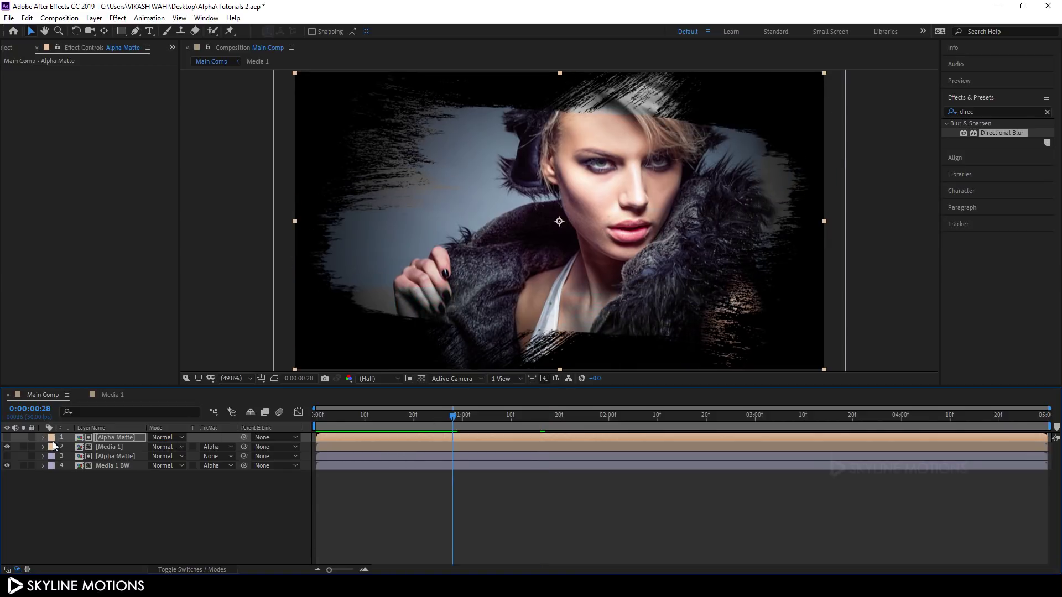
# Slide the top Alpha Matte and colour Media 1 layers to start at 1:00, then preview
pyautogui.moveTo(403, 417); pyautogui.dragTo(437, 426)
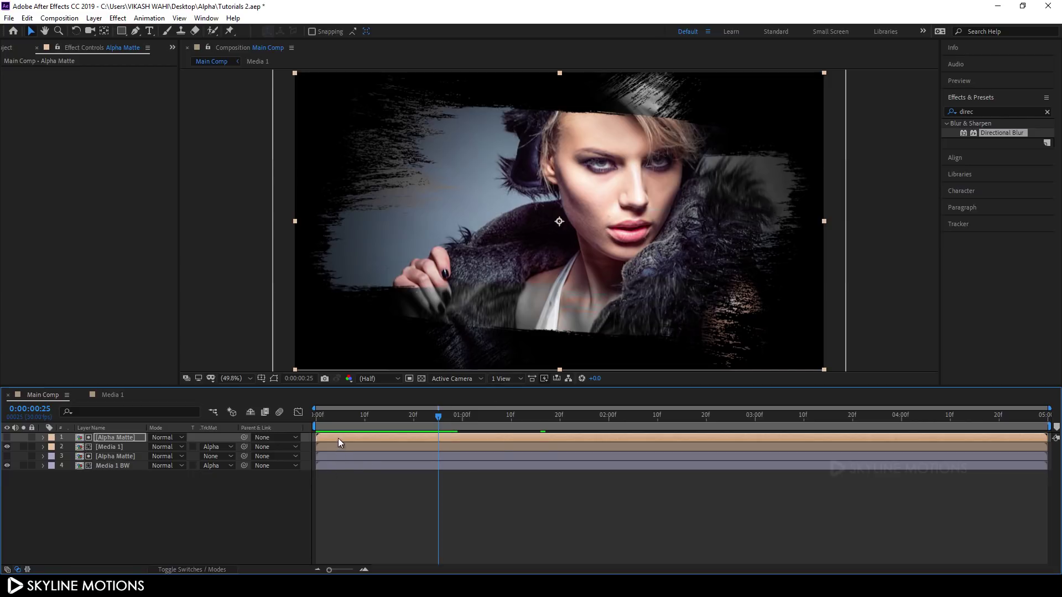
pyautogui.keyDown('shift'); pyautogui.click(119, 446); pyautogui.keyUp('shift')
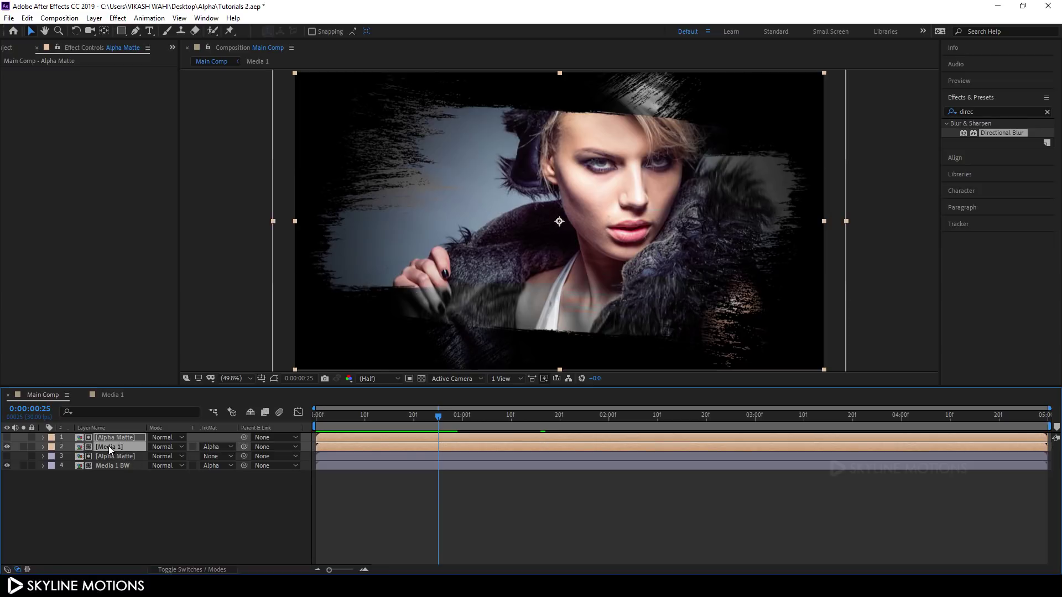
pyautogui.moveTo(443, 416); pyautogui.dragTo(463, 424)
pyautogui.moveTo(380, 437); pyautogui.dragTo(526, 435)
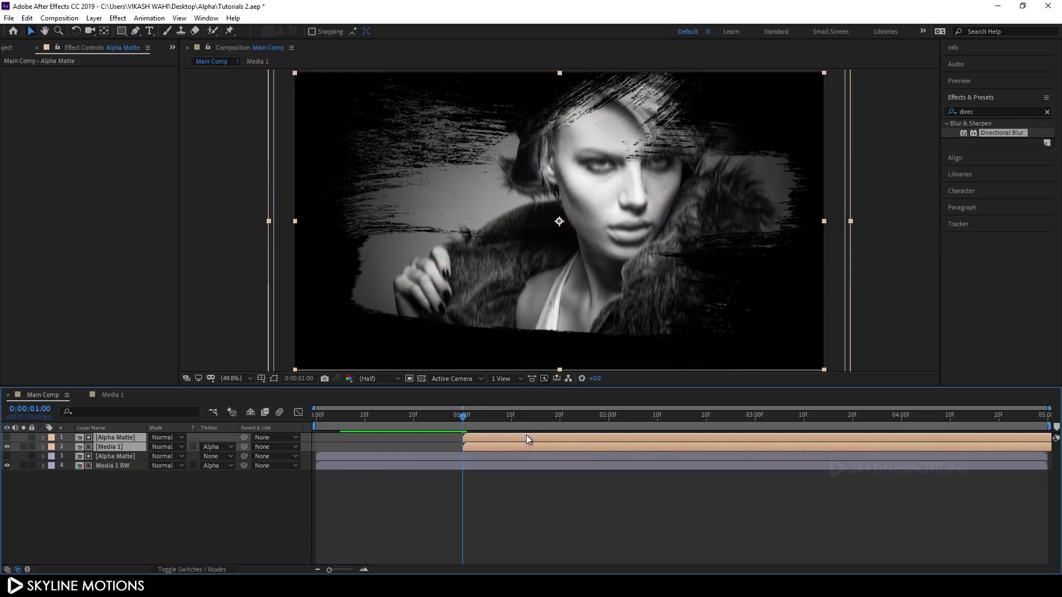
pyautogui.press('Home')
pyautogui.press('space')
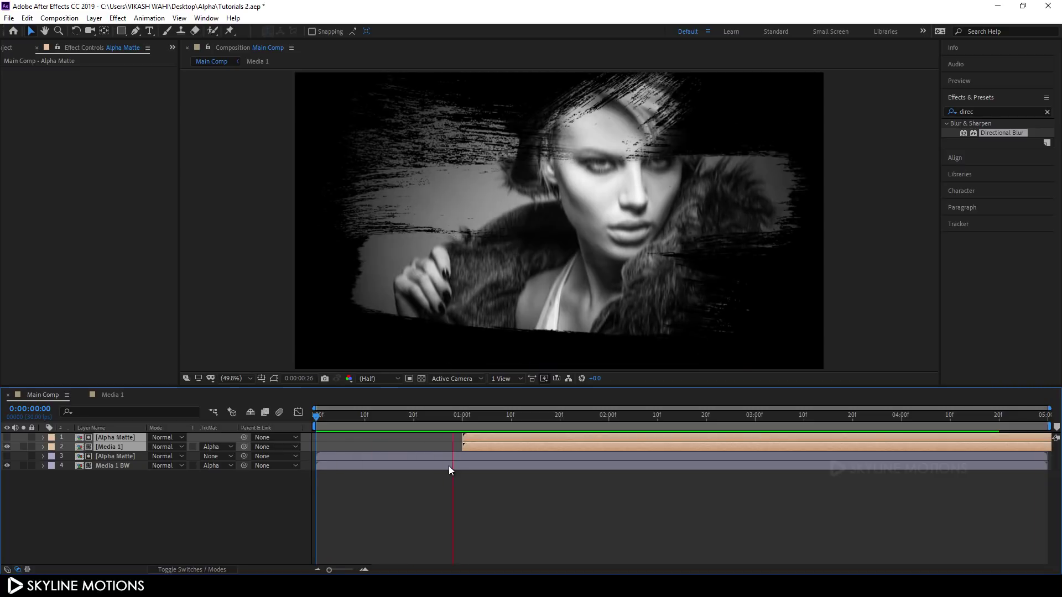
pyautogui.press('space')
pyautogui.click(191, 496)
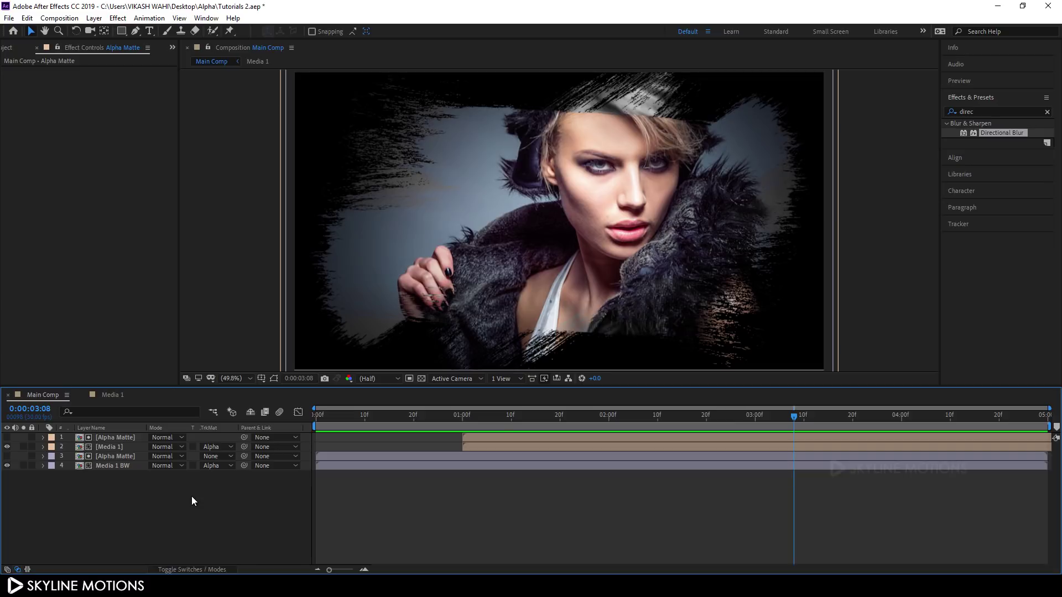
# Create a new full-frame solid layer named BG
pyautogui.hotkey('ctrl', 'y')
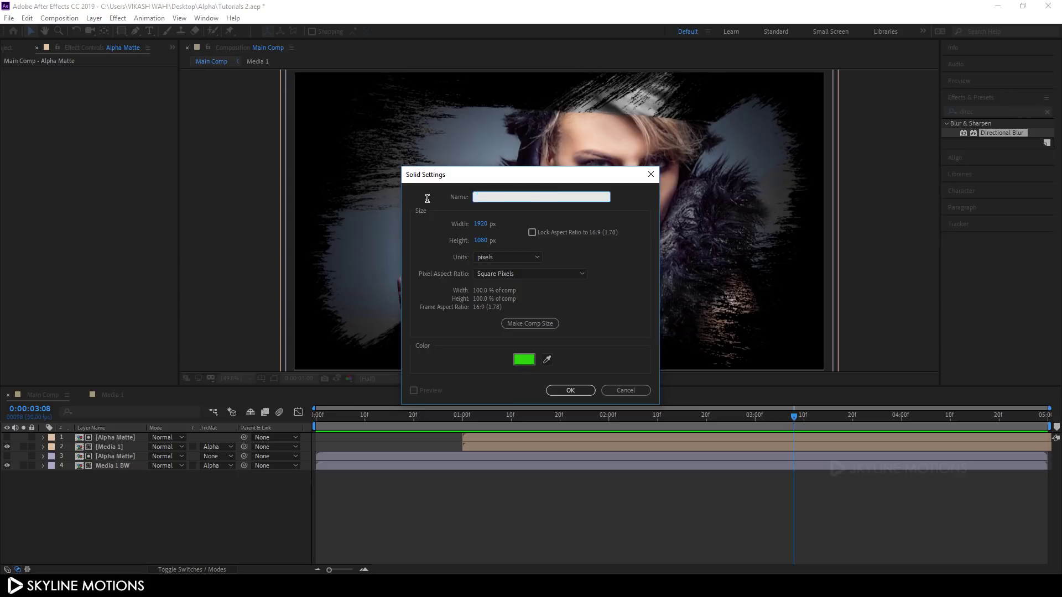
pyautogui.write('BG')
pyautogui.click(564, 393)
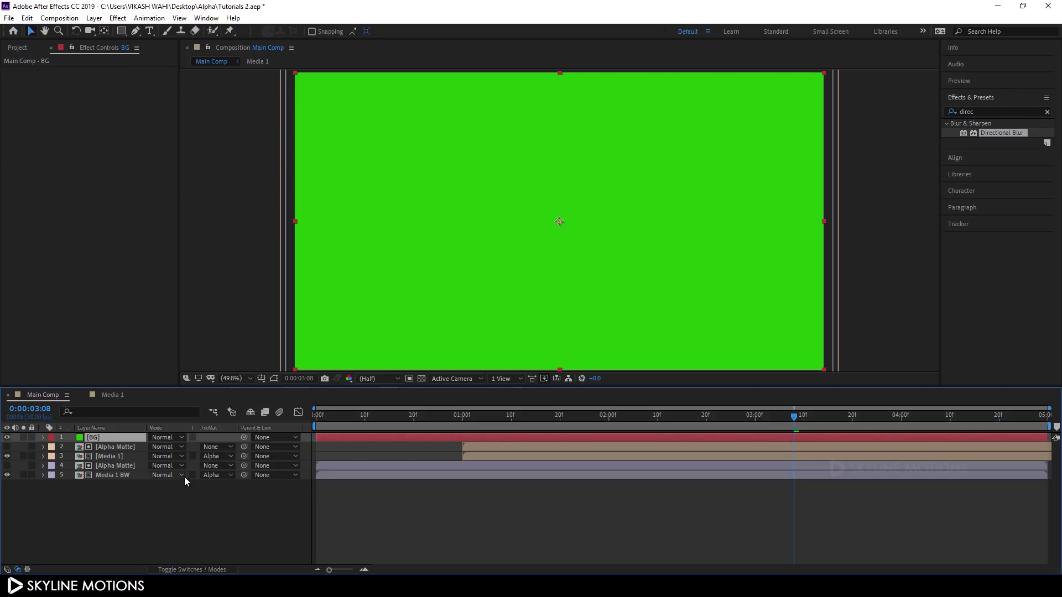
# Apply the Gradient Ramp effect to the BG solid, shading black to white
pyautogui.click(1046, 113)
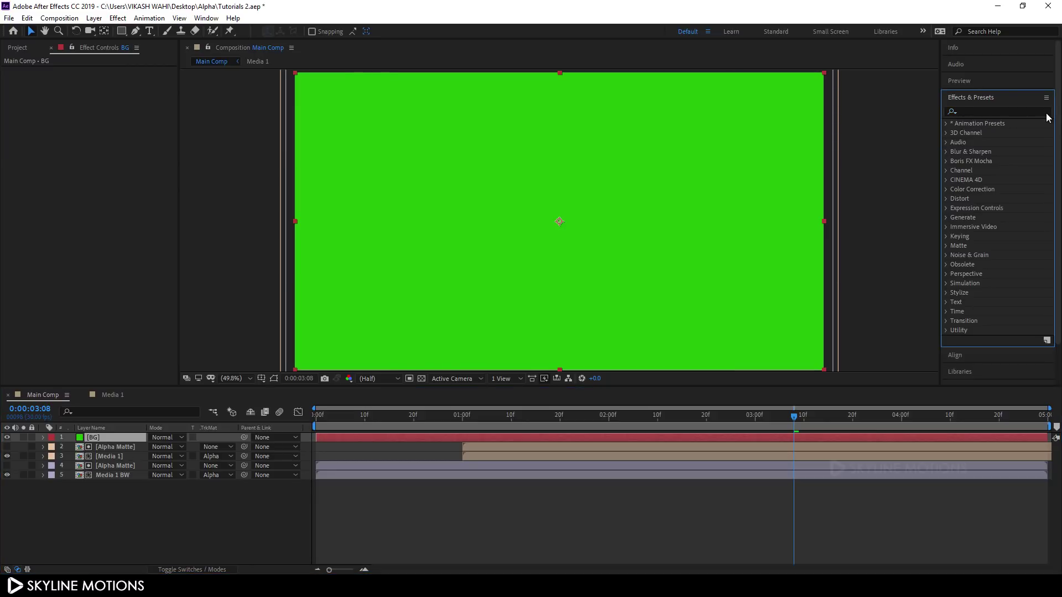
pyautogui.click(970, 112)
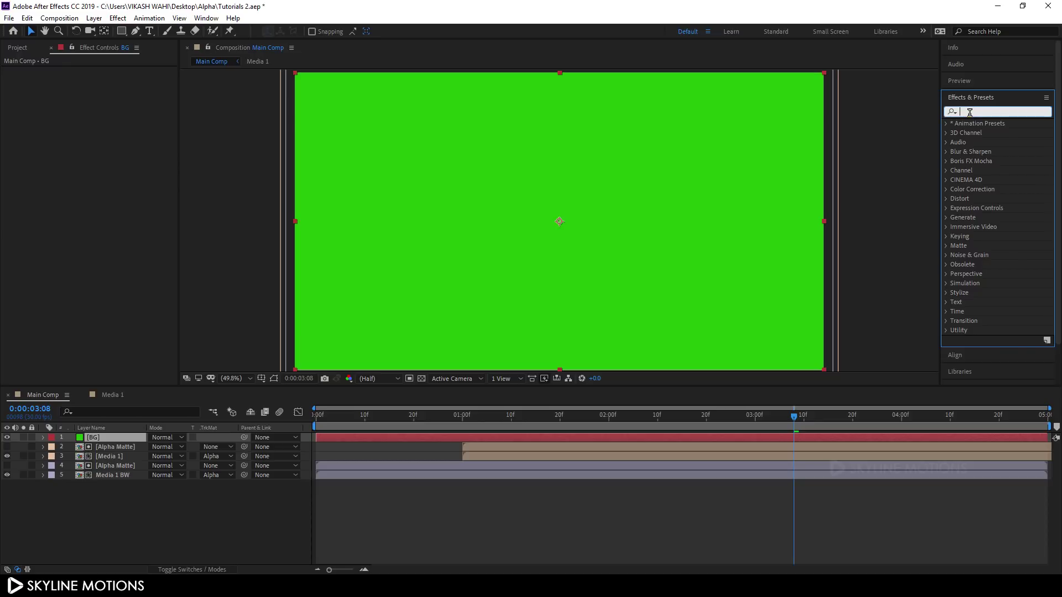
pyautogui.write('ramp')
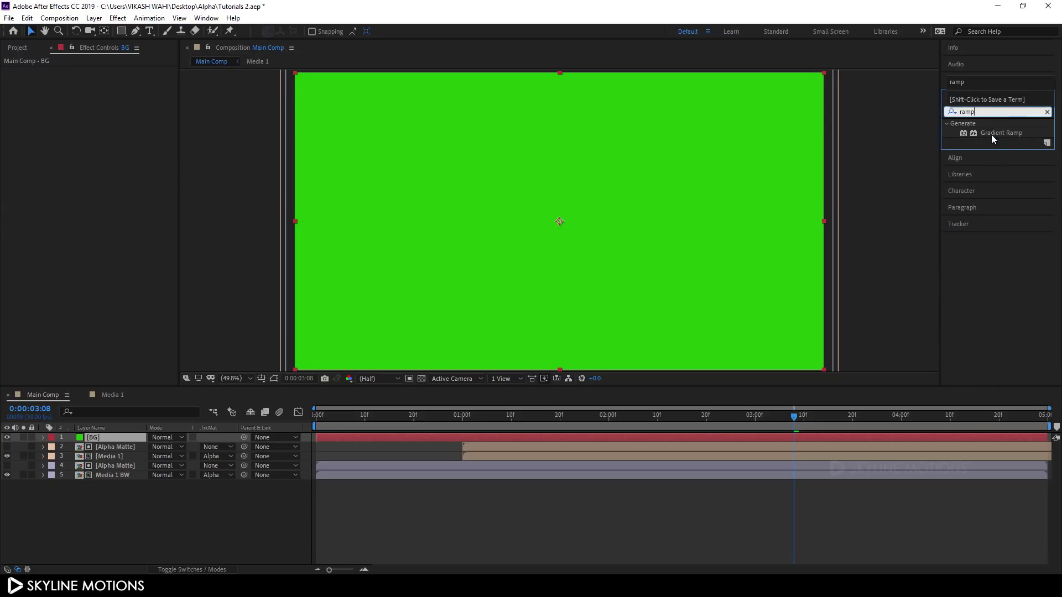
pyautogui.click(992, 134)
pyautogui.moveTo(1000, 132); pyautogui.dragTo(557, 260)
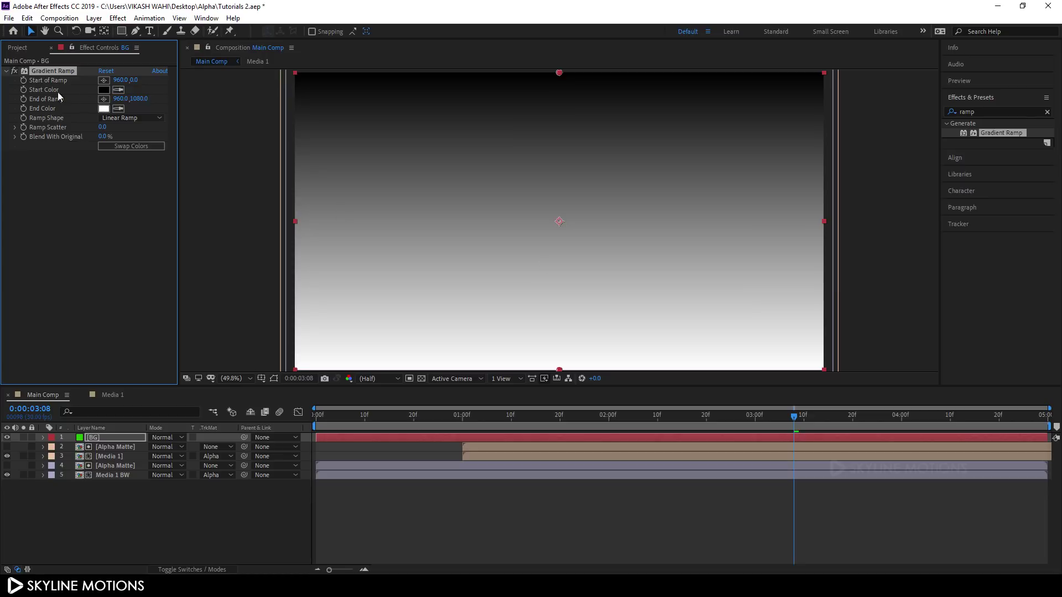
# Make the gradient run diagonally from a purple start colour to a teal 007095 end colour
pyautogui.click(104, 91)
pyautogui.moveTo(379, 208); pyautogui.dragTo(387, 202)
pyautogui.click(364, 199)
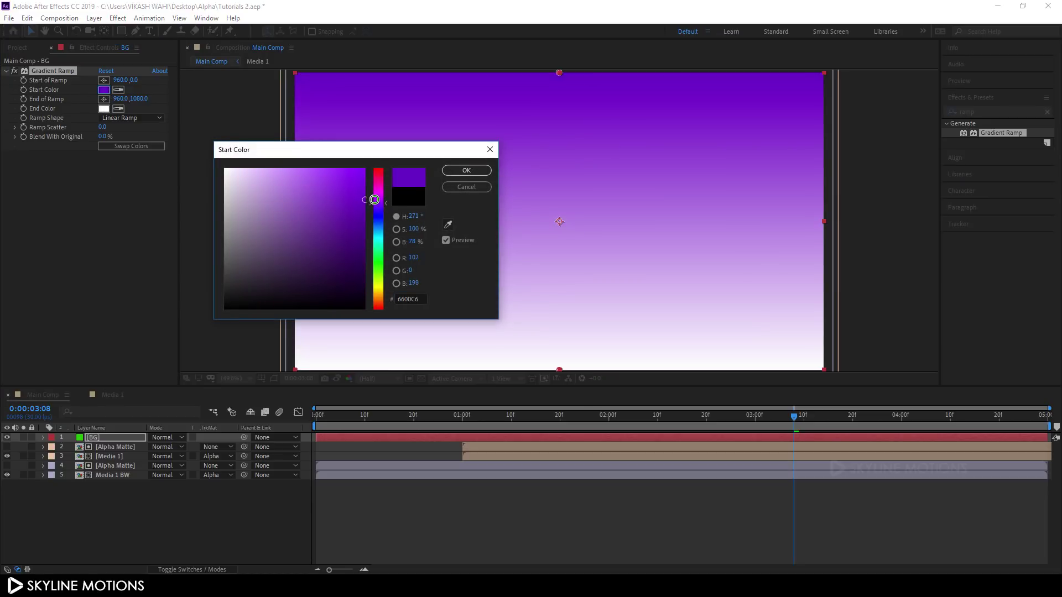
pyautogui.click(452, 171)
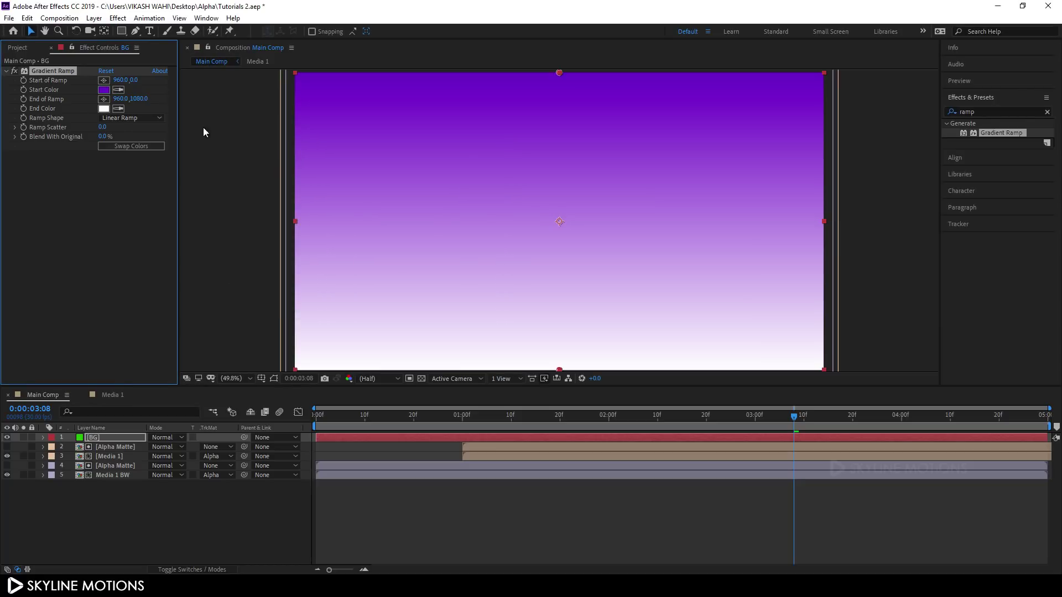
pyautogui.click(104, 109)
pyautogui.click(378, 184)
pyautogui.click(364, 226)
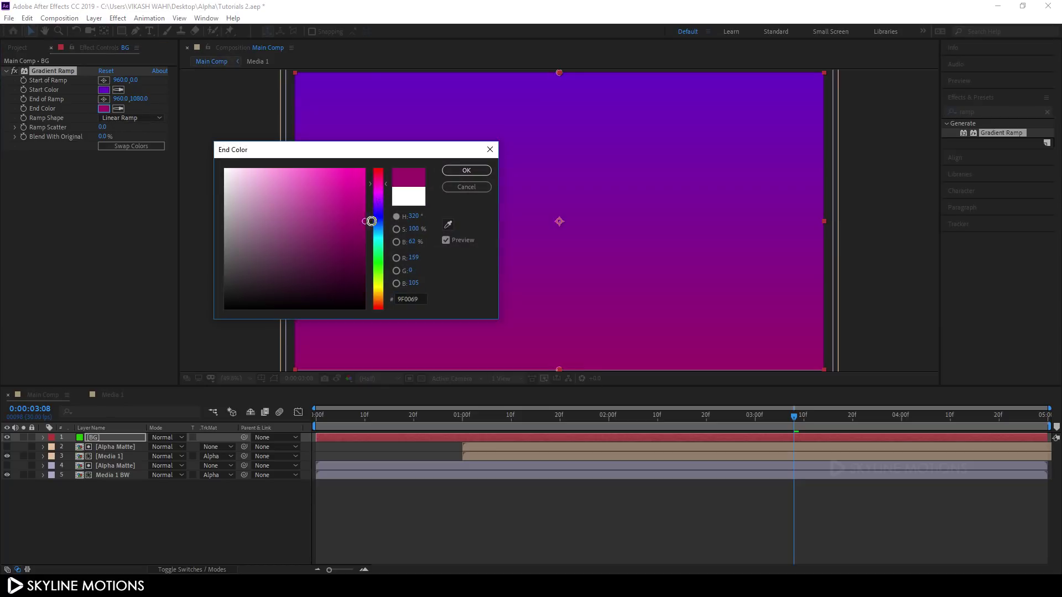
pyautogui.click(378, 232)
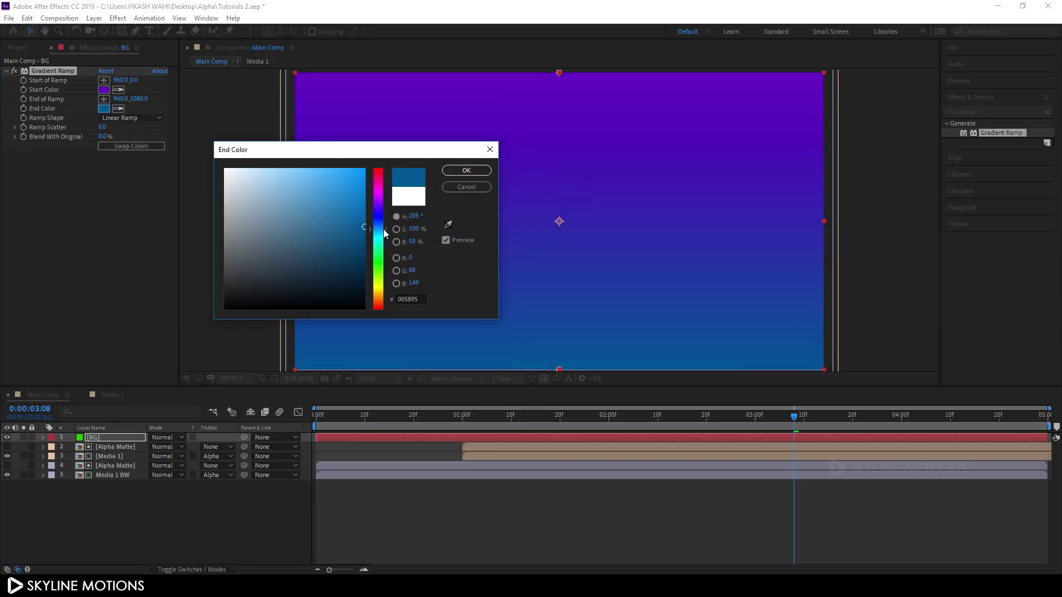
pyautogui.click(473, 171)
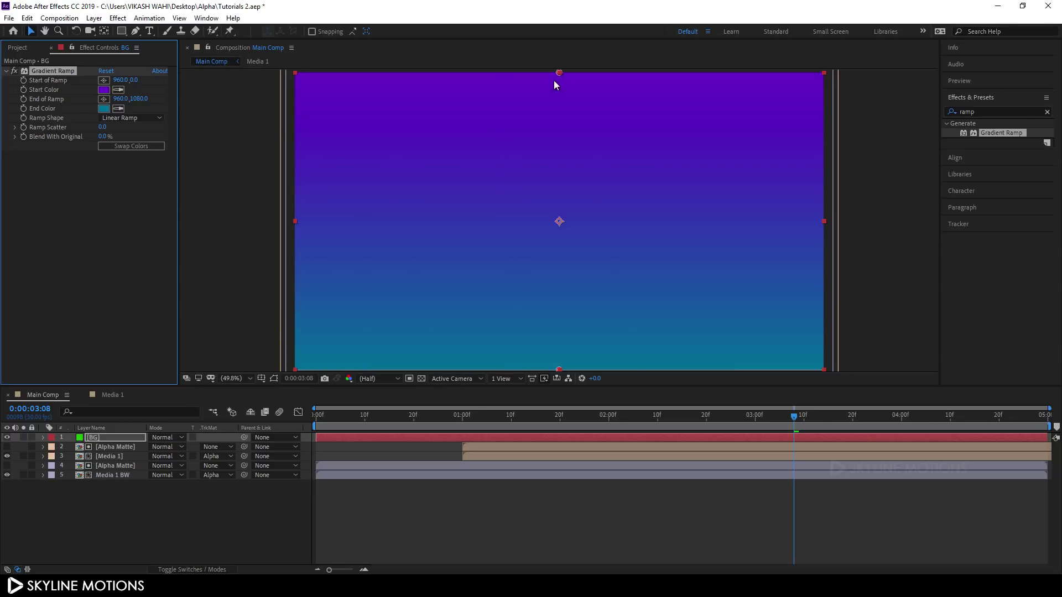
pyautogui.moveTo(559, 72); pyautogui.dragTo(399, 84)
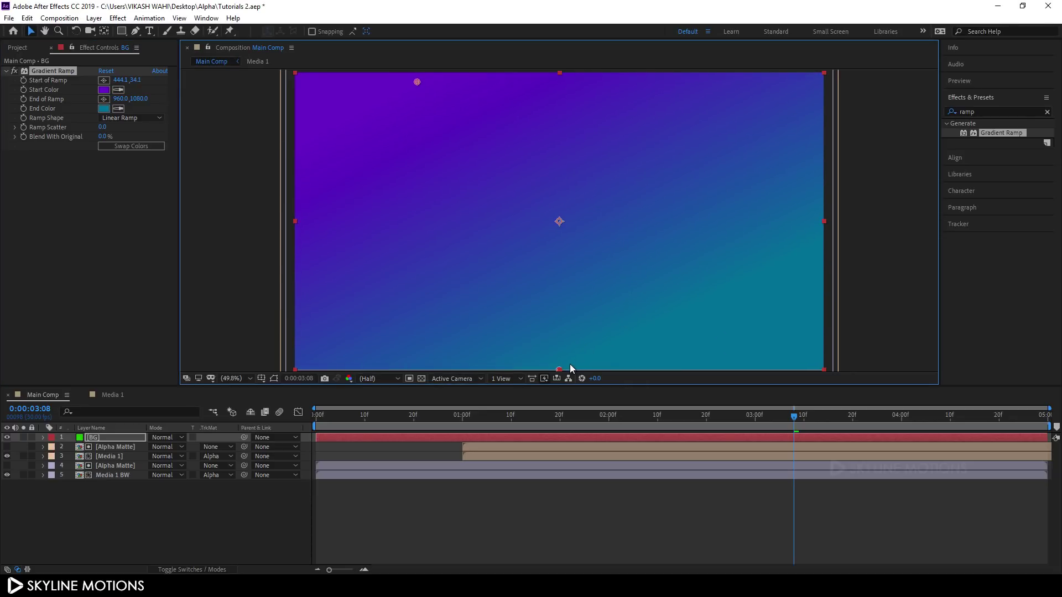
pyautogui.moveTo(559, 369)
pyautogui.mouseDown()
pyautogui.moveTo(692, 364)
pyautogui.moveTo(574, 360)
pyautogui.mouseUp()
# Move the BG layer to the bottom of the layer stack
pyautogui.click(158, 521)
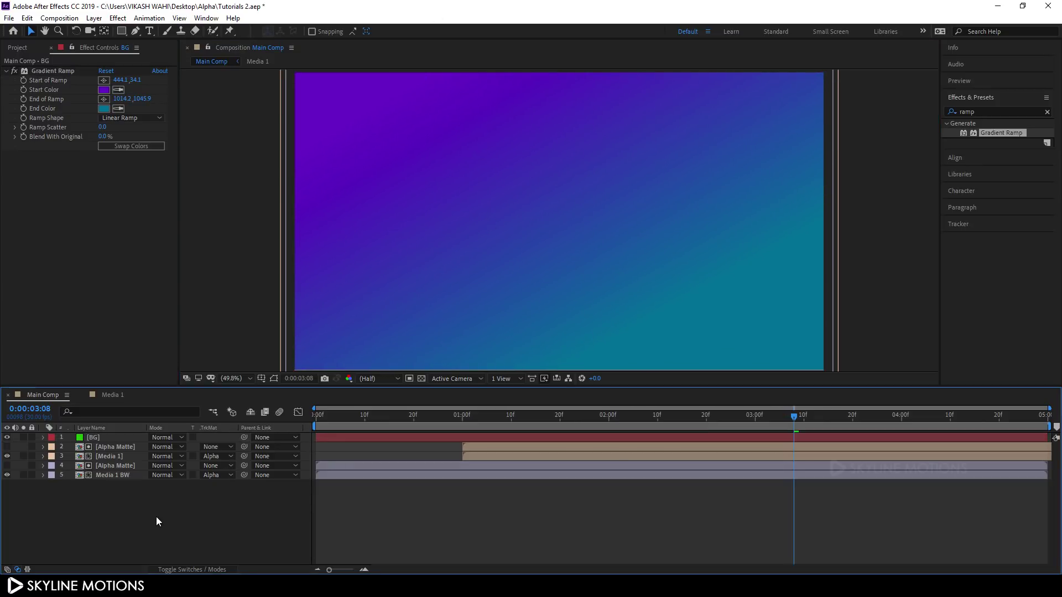
pyautogui.click(112, 437)
pyautogui.moveTo(108, 437); pyautogui.dragTo(108, 493)
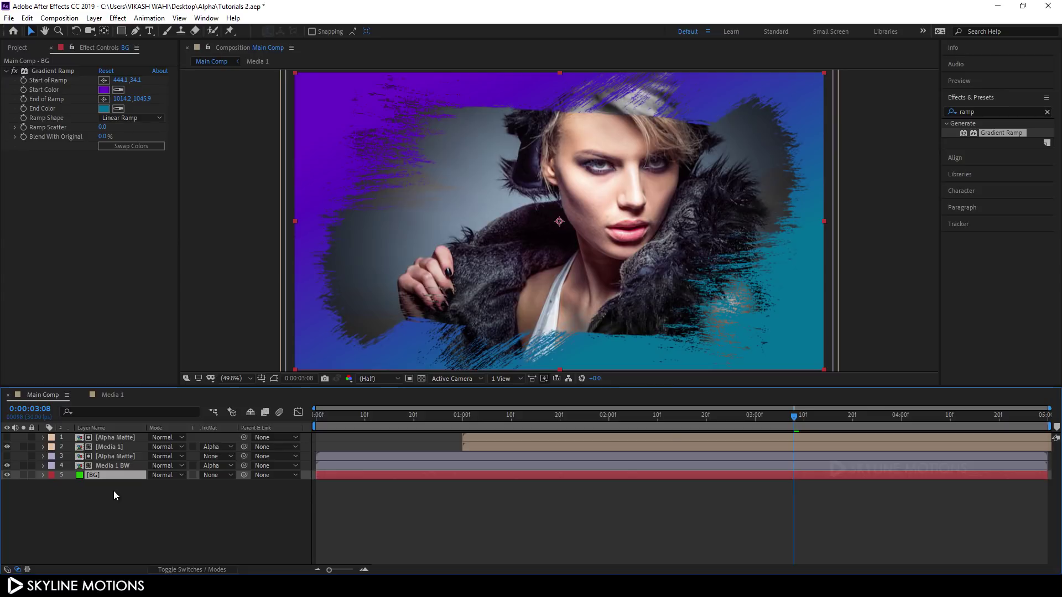
# Duplicate the Media 1 BW layer and place the copy just above BG
pyautogui.click(114, 490)
pyautogui.click(111, 465)
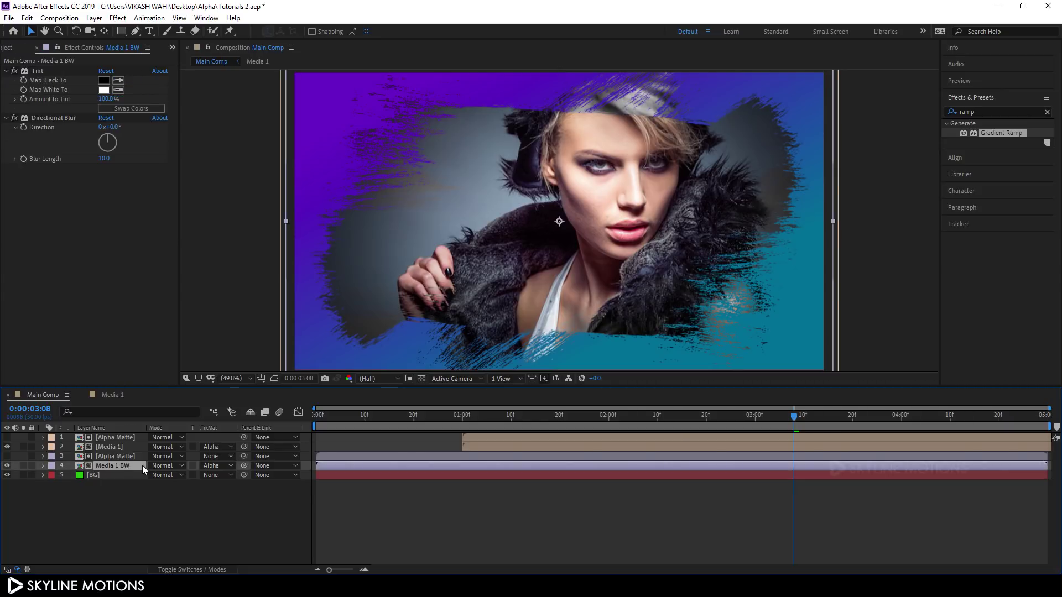
pyautogui.hotkey('ctrl', 'd')
pyautogui.hotkey('ctrl', ']')
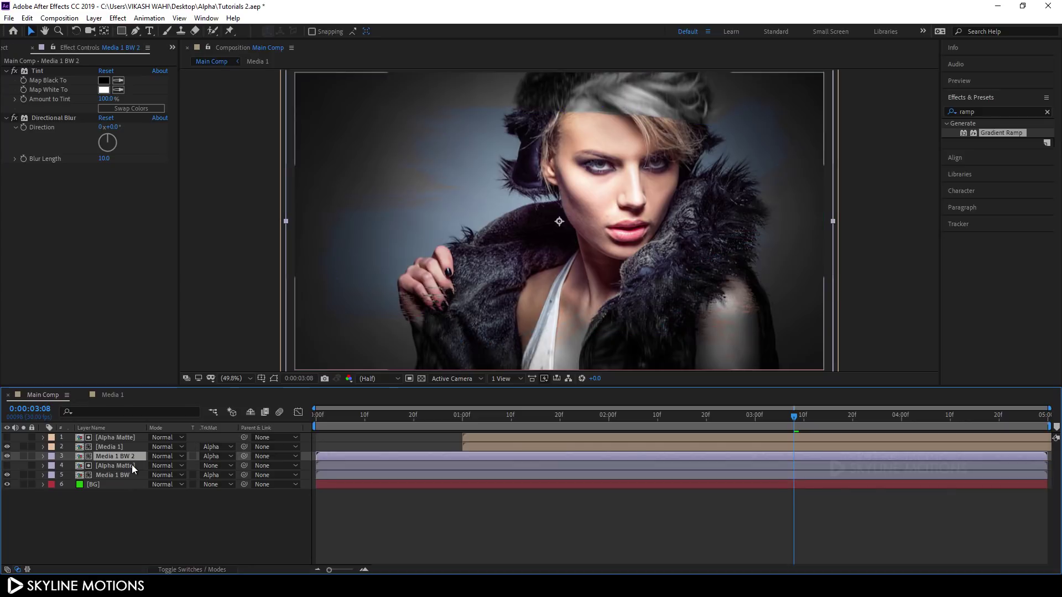
pyautogui.moveTo(121, 456); pyautogui.dragTo(112, 481)
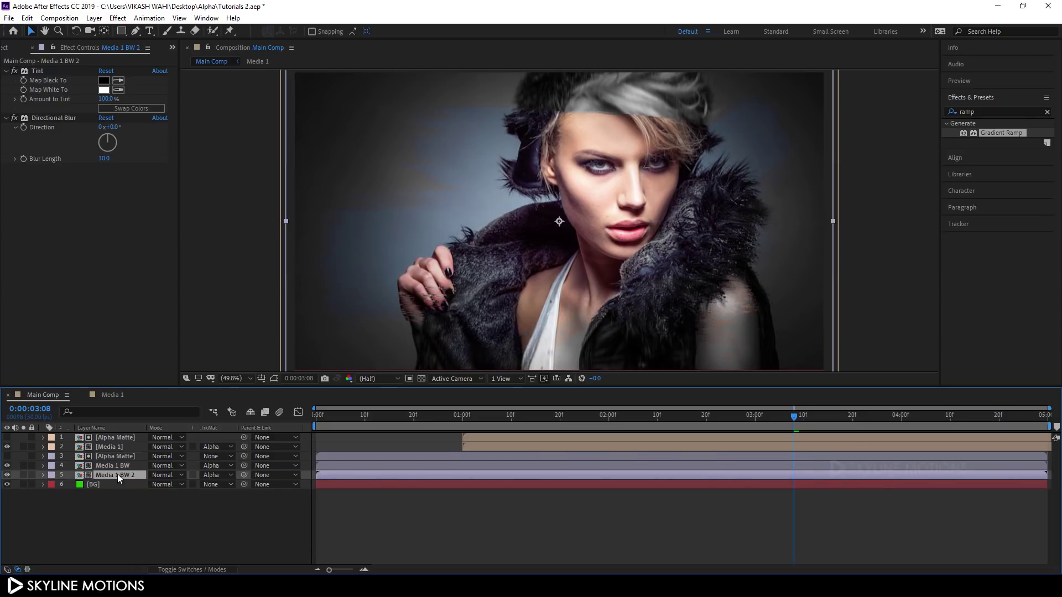
# Set the Media 1 BW 2 copy's Opacity to 10%
pyautogui.press('t')
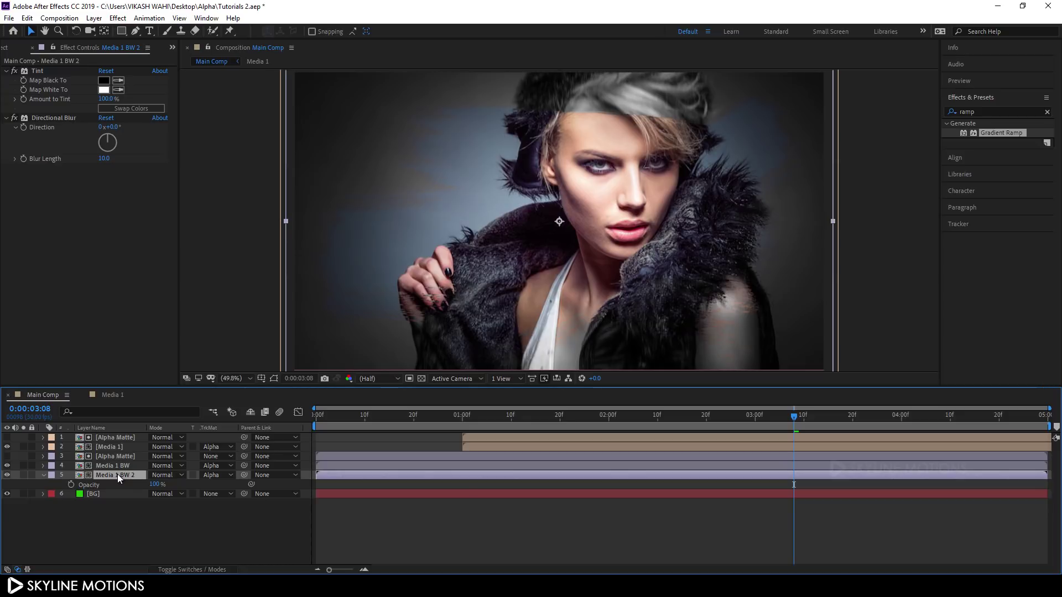
pyautogui.click(156, 484)
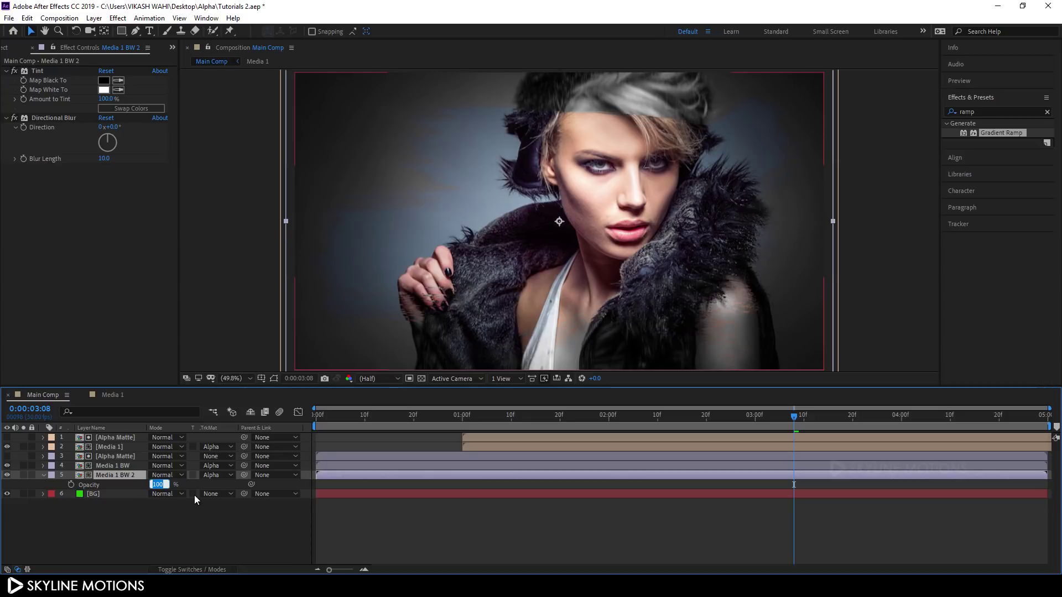
pyautogui.write('10')
pyautogui.press('Return')
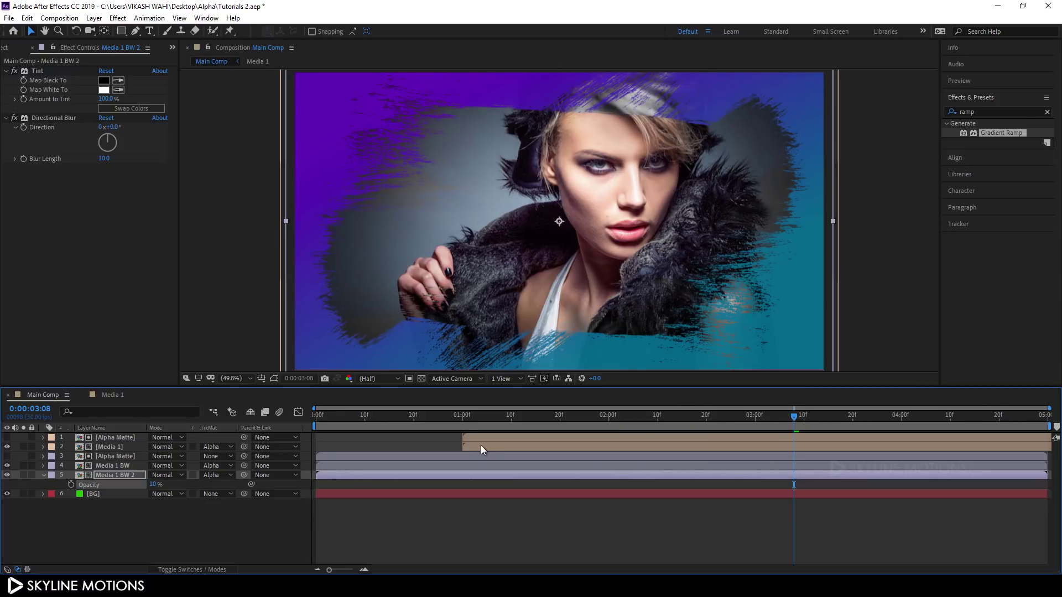
pyautogui.moveTo(459, 410); pyautogui.dragTo(796, 410)
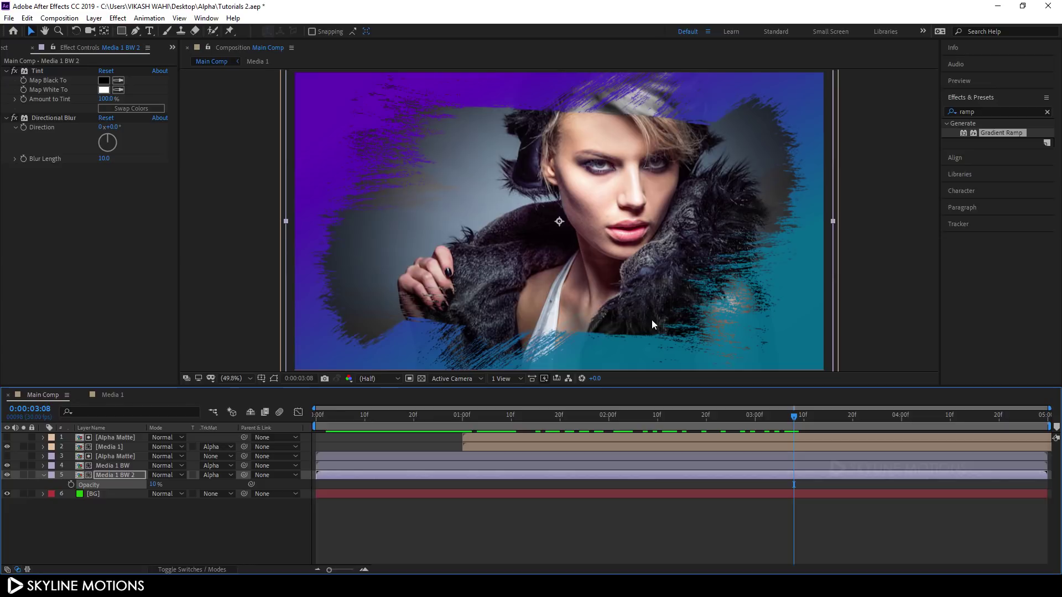
pyautogui.click(43, 475)
pyautogui.click(141, 521)
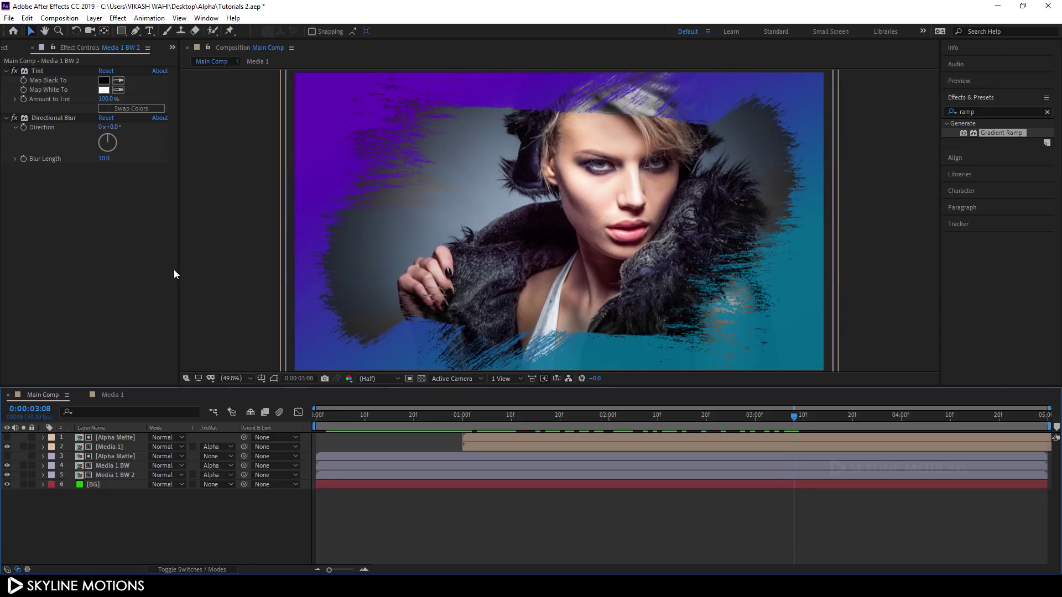
# Create a two-line text layer reading AFTER EFFECTS over TUTORIAL
pyautogui.click(153, 31)
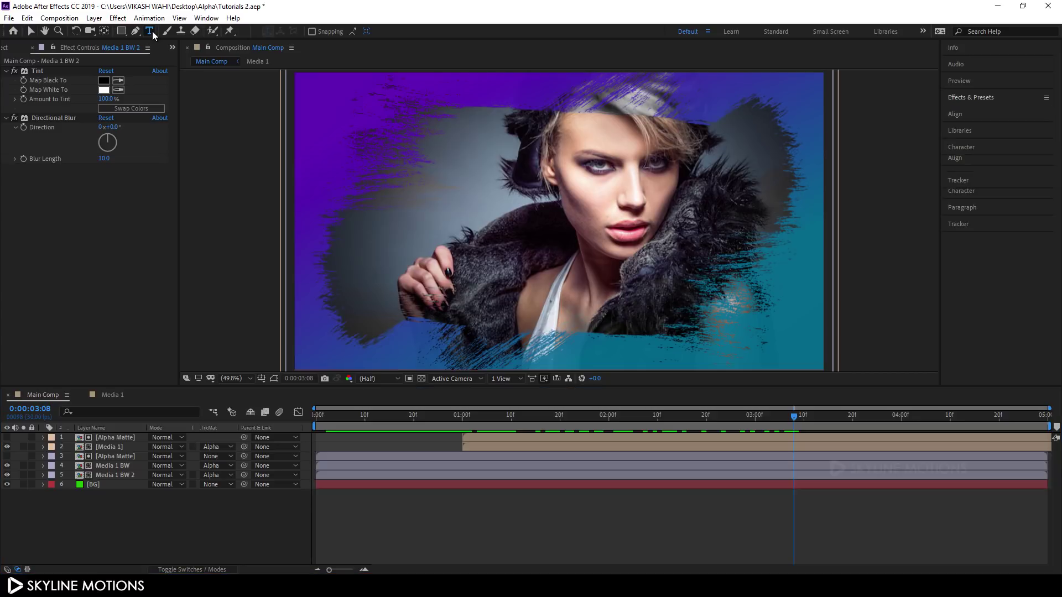
pyautogui.click(554, 220)
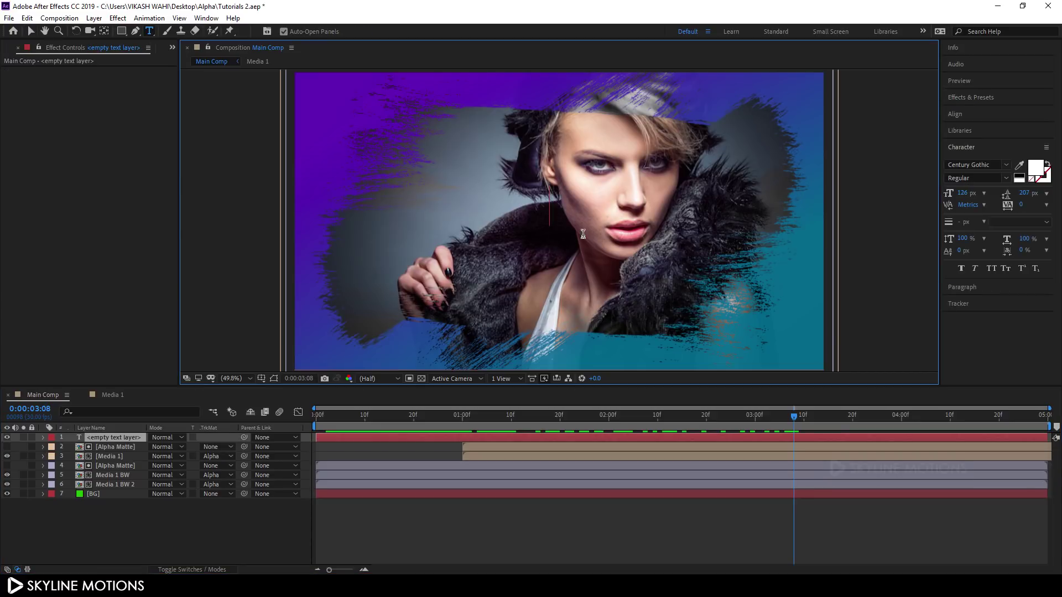
pyautogui.write('AF')
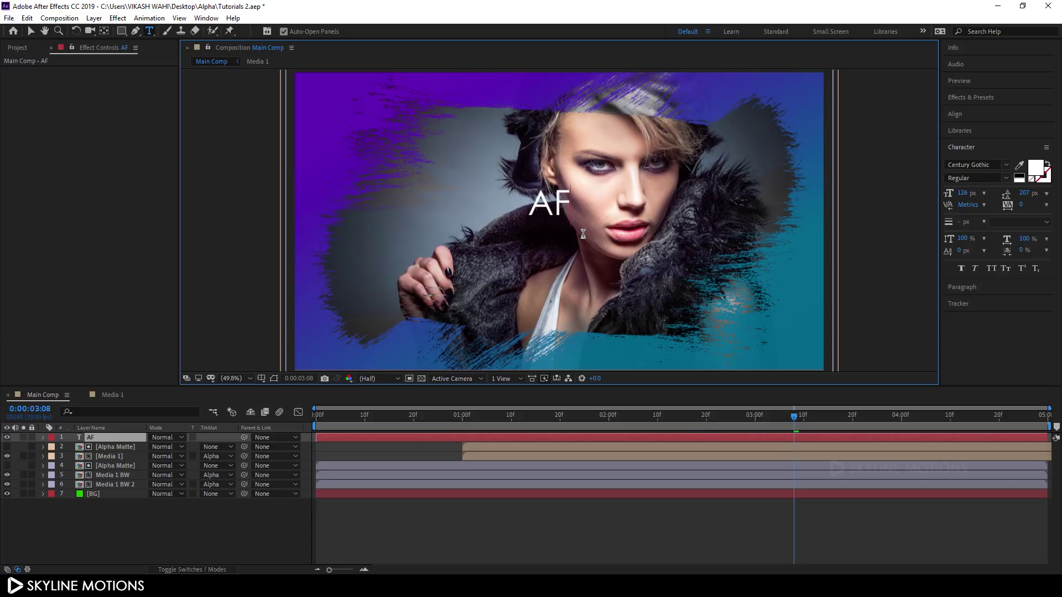
pyautogui.write('TER EFFECTS')
pyautogui.press('Return')
pyautogui.write('TUTORIAL')
# Enlarge the TUTORIAL line to about 254 px and make it Bold
pyautogui.moveTo(626, 260); pyautogui.dragTo(468, 260)
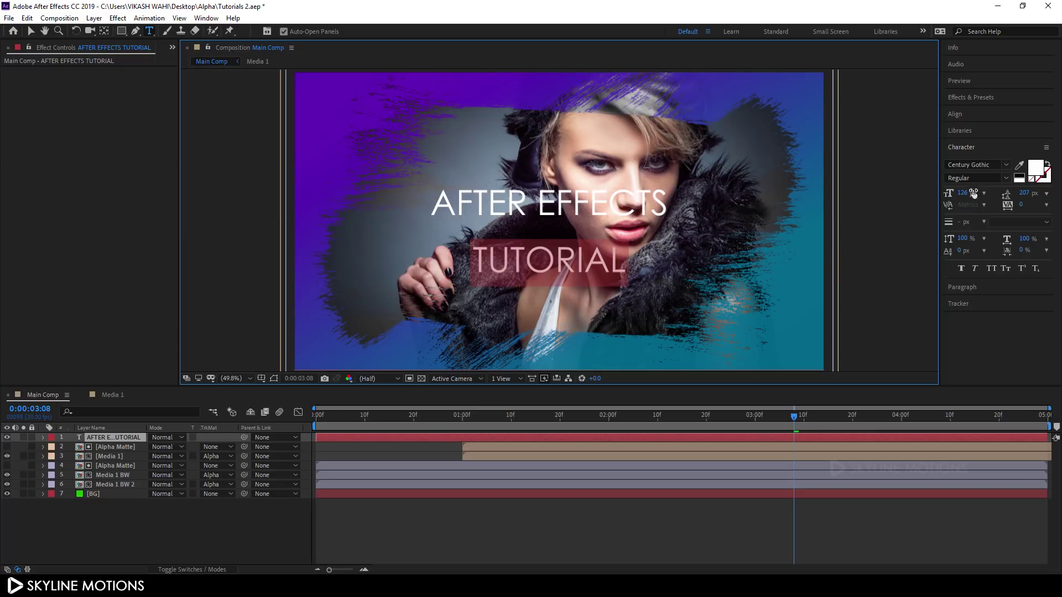
pyautogui.moveTo(961, 196); pyautogui.dragTo(1040, 200)
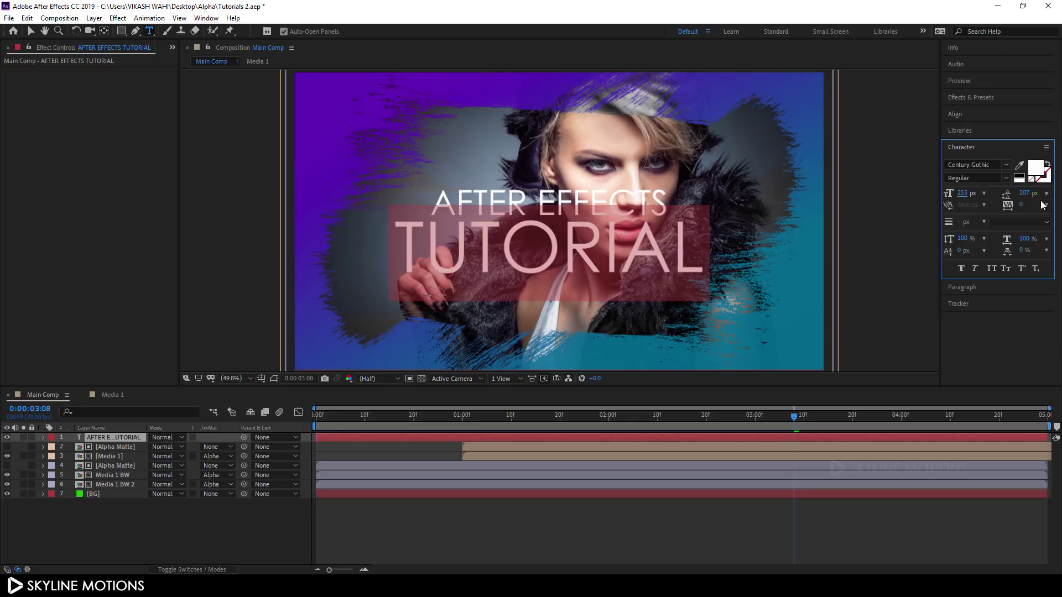
pyautogui.click(1006, 179)
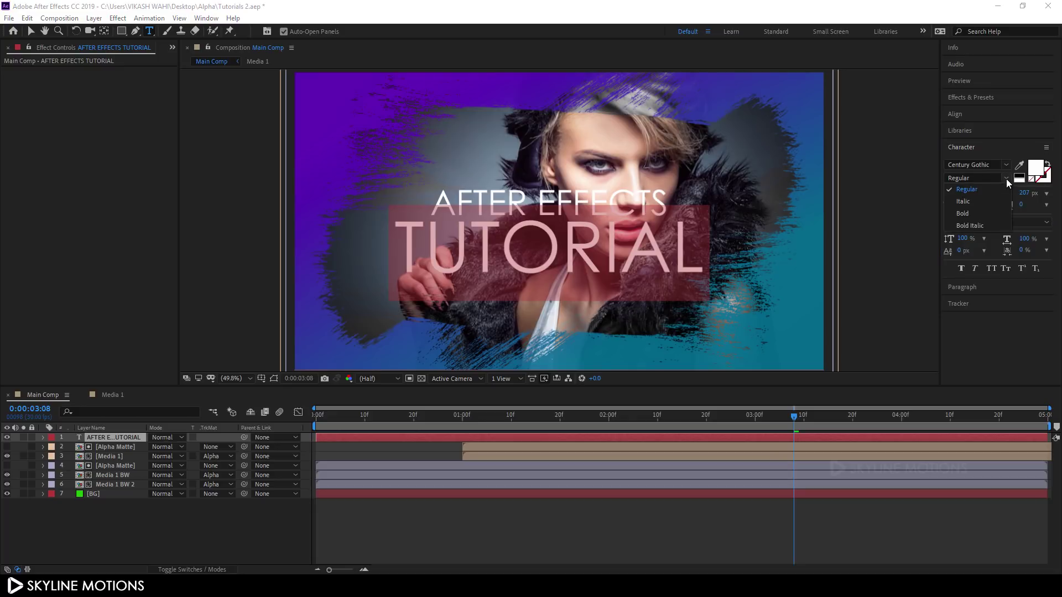
pyautogui.click(969, 213)
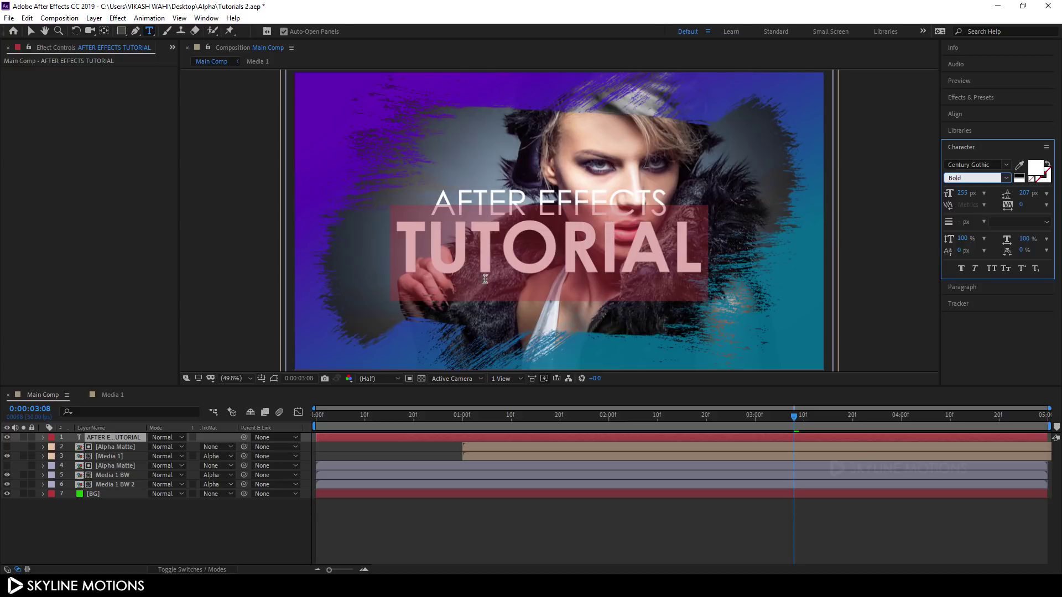
pyautogui.click(127, 436)
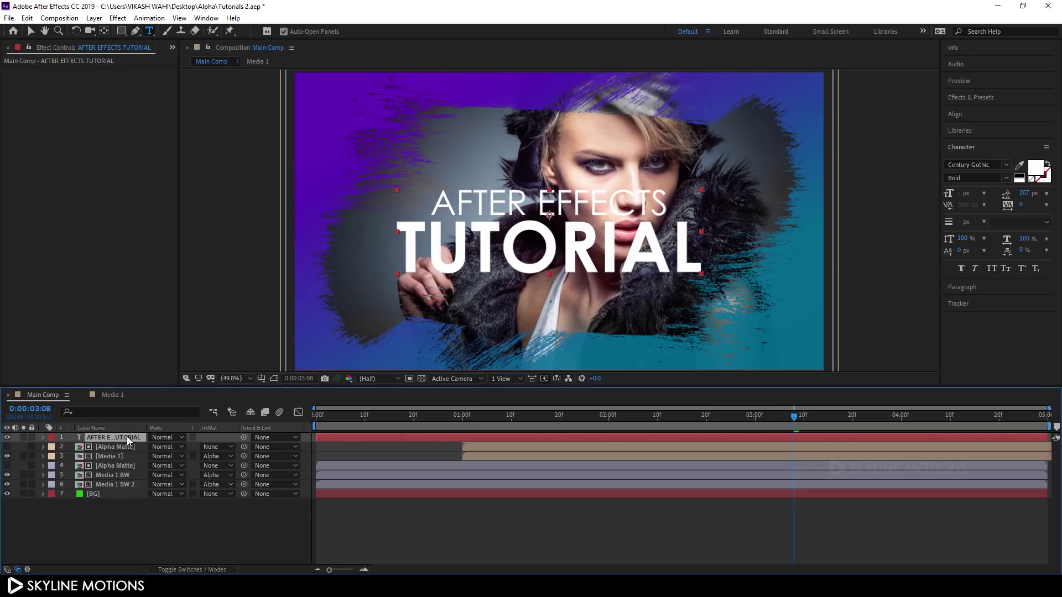
# Centre the title horizontally and vertically in the composition
pyautogui.click(963, 114)
pyautogui.click(971, 142)
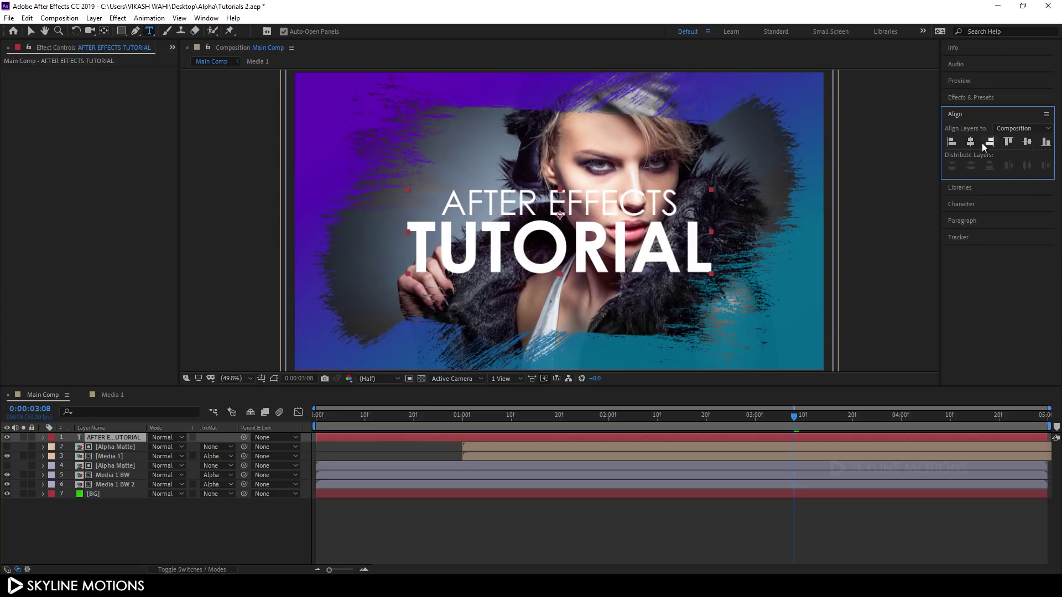
pyautogui.click(1027, 142)
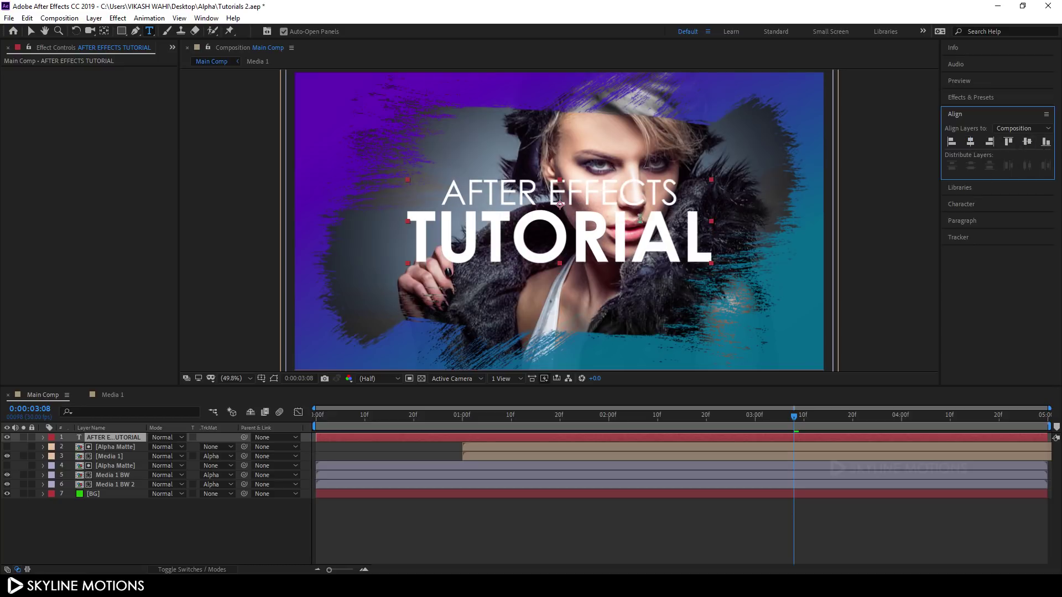
# Precompose the title layer into a new comp named TExt Holder
pyautogui.rightClick(115, 437)
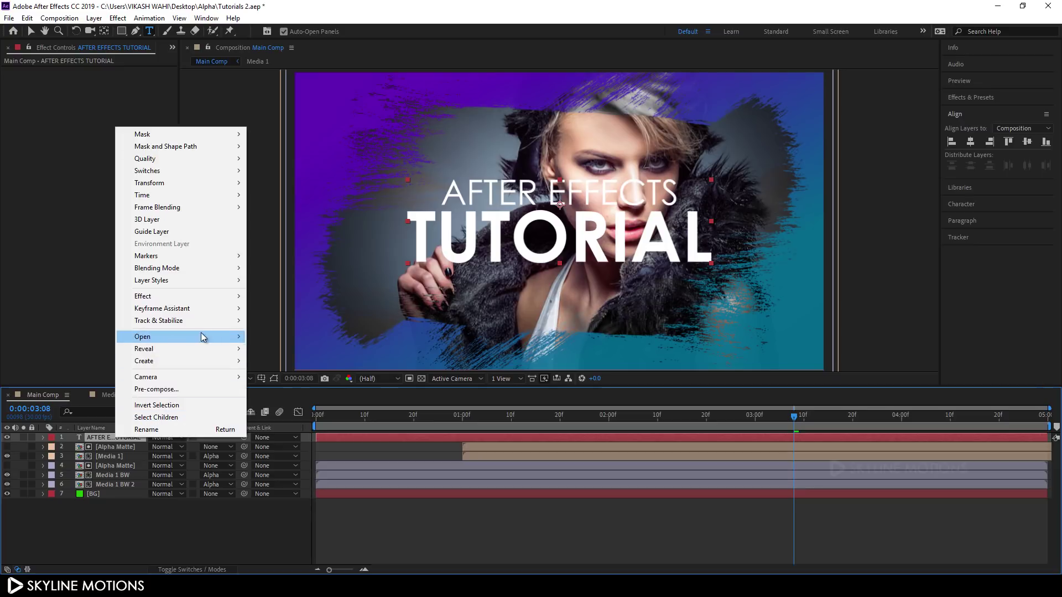
pyautogui.click(169, 390)
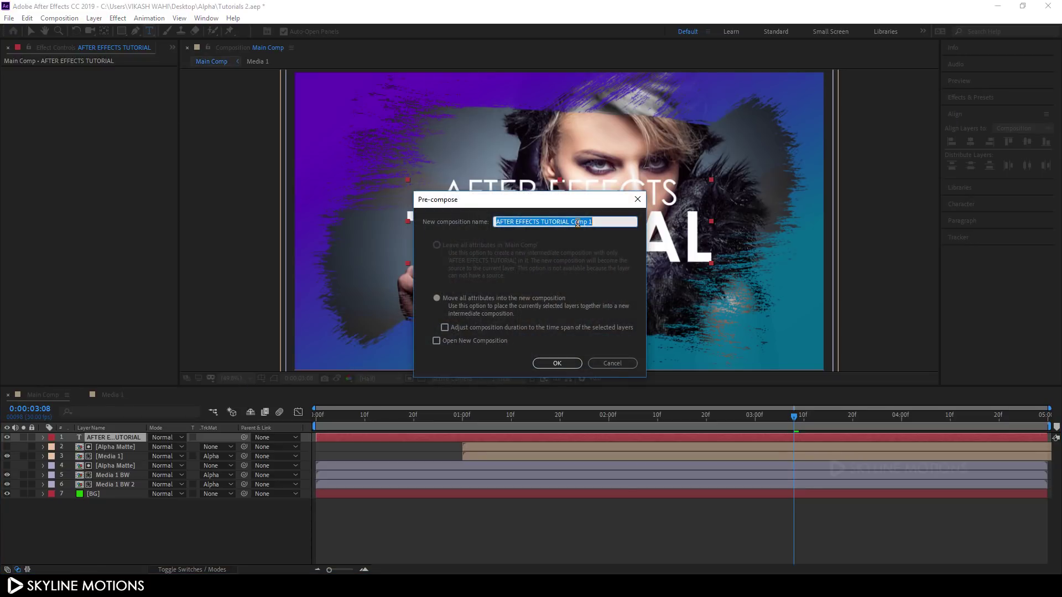
pyautogui.write('TExt Holder')
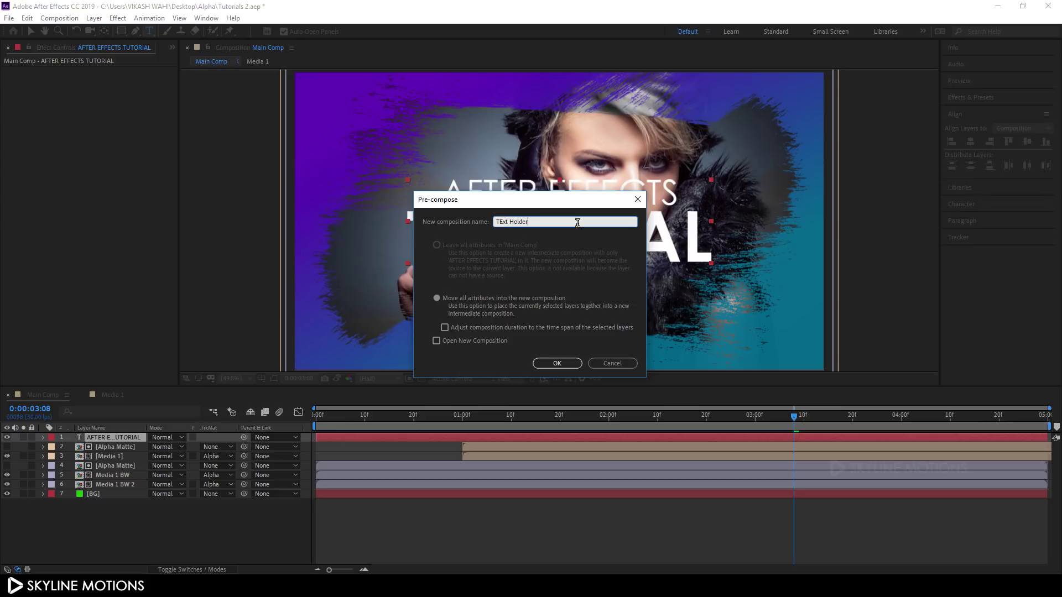
pyautogui.click(557, 363)
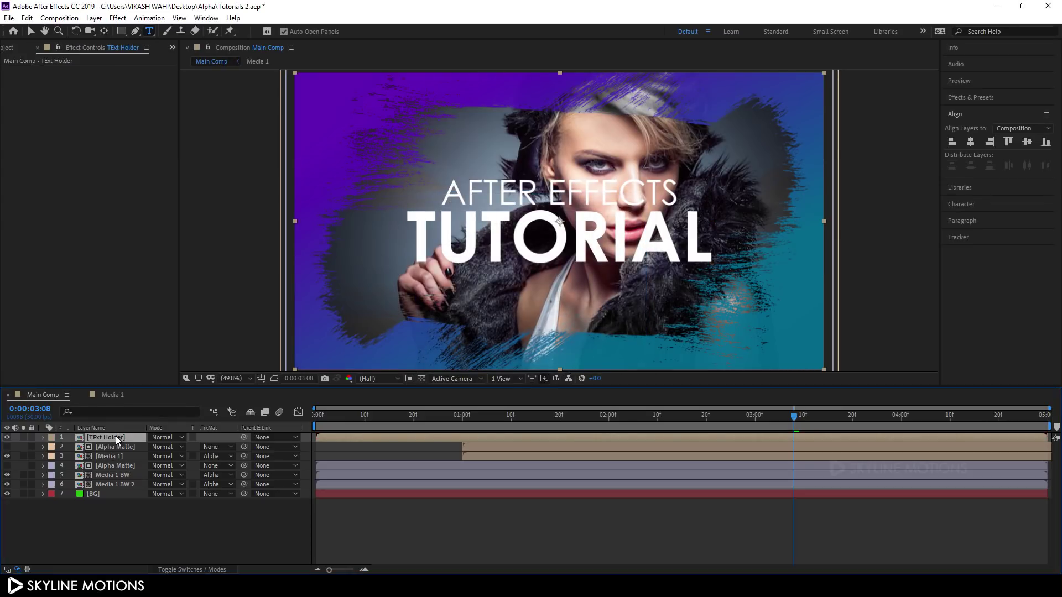
# Shift the TExt Holder title toward the lower right and scale it to 82%
pyautogui.click(31, 32)
pyautogui.moveTo(557, 234); pyautogui.dragTo(659, 299)
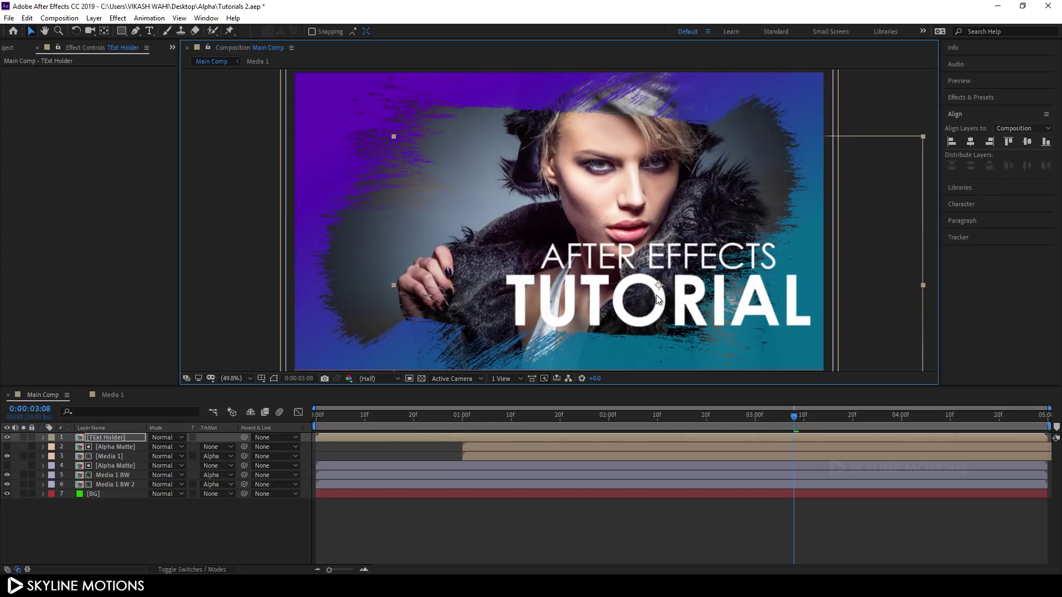
pyautogui.press('s')
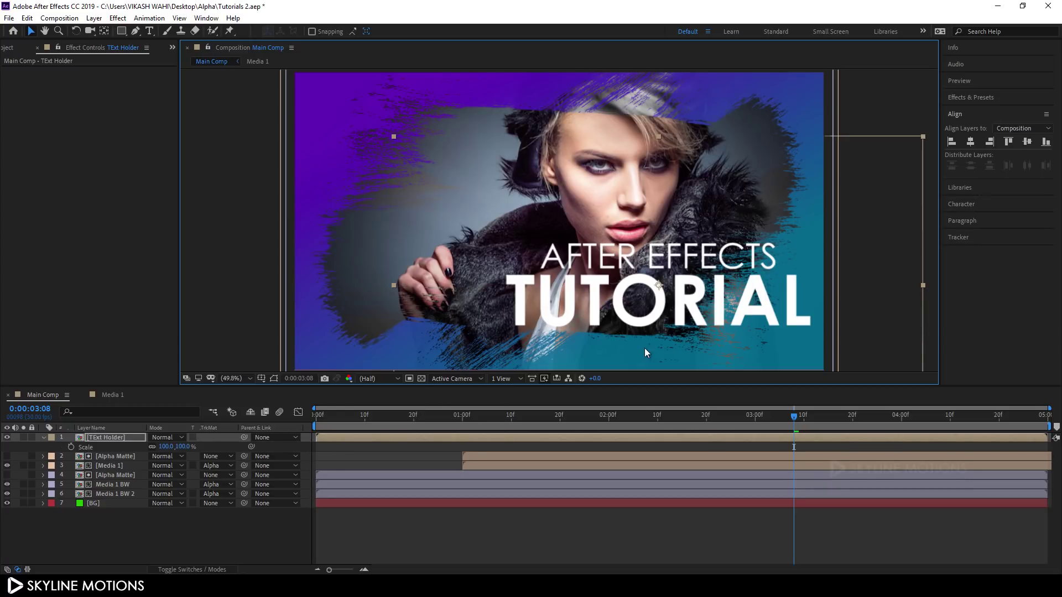
pyautogui.moveTo(186, 451); pyautogui.dragTo(177, 448)
pyautogui.moveTo(686, 308); pyautogui.dragTo(649, 308)
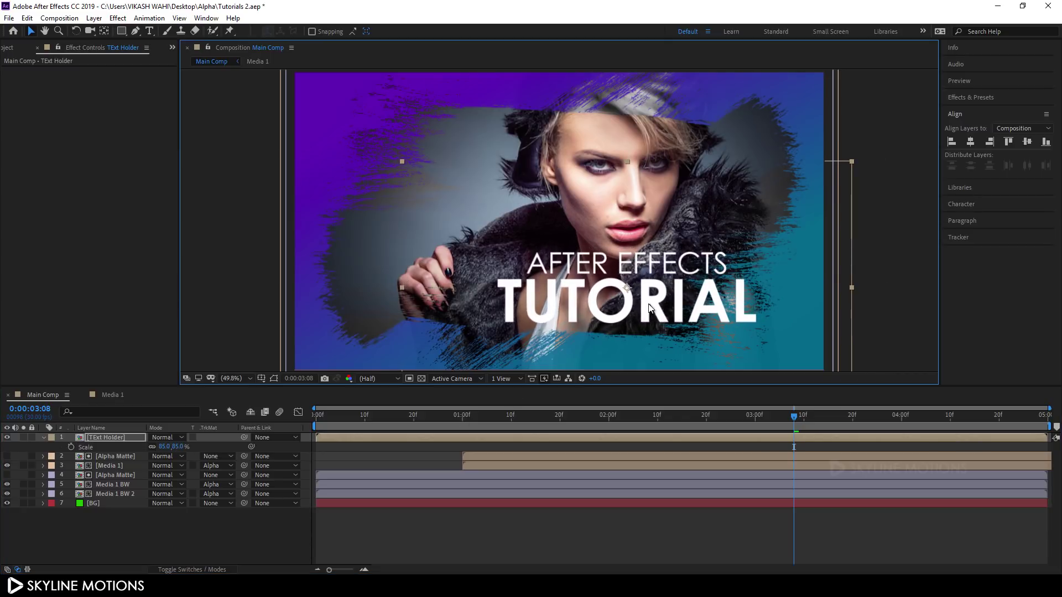
pyautogui.moveTo(176, 447); pyautogui.dragTo(172, 447)
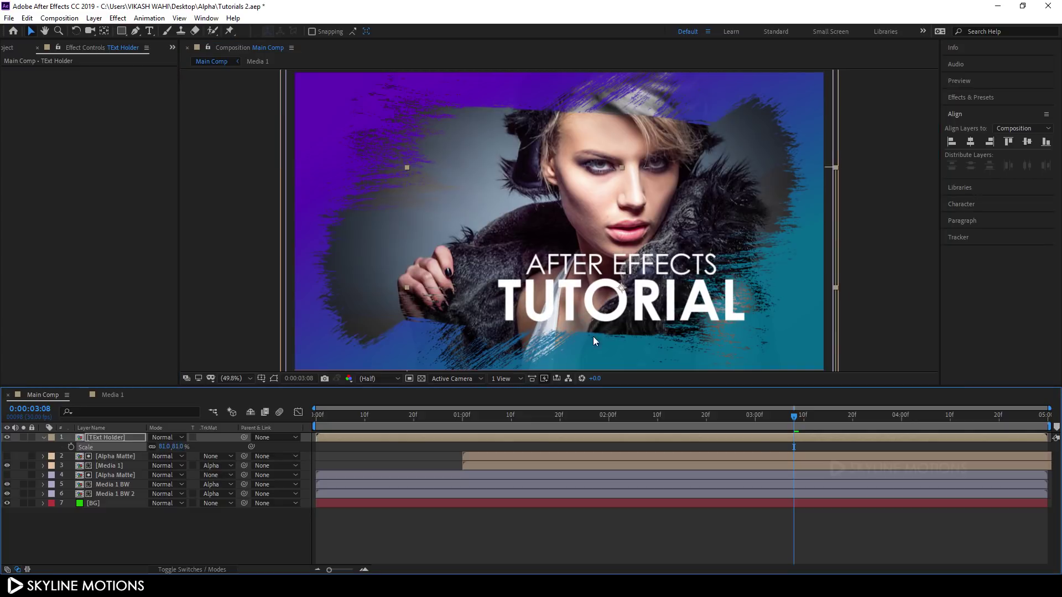
pyautogui.click(44, 438)
pyautogui.click(121, 447)
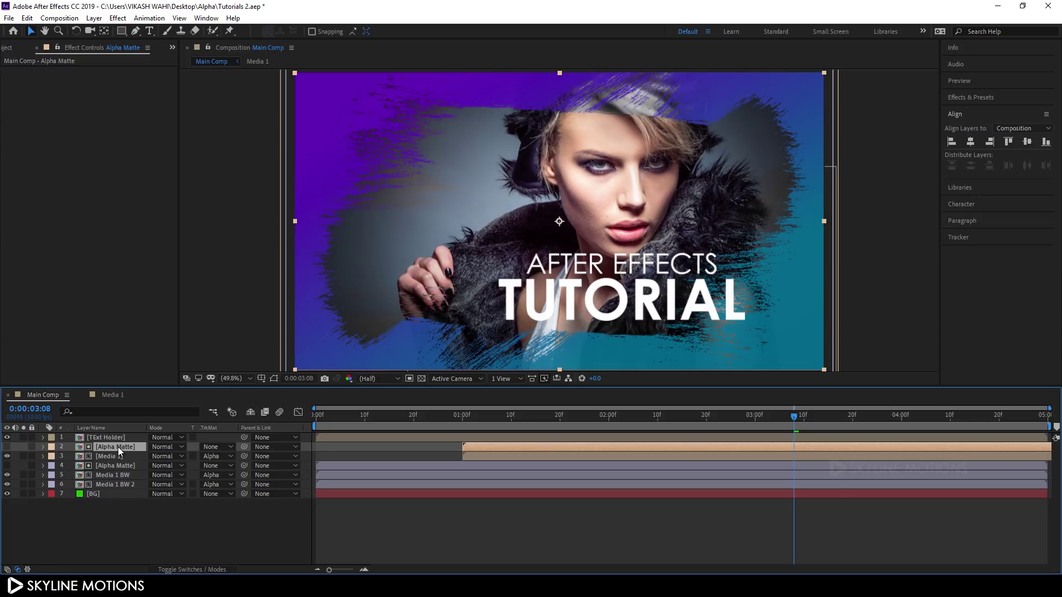
# Duplicate Alpha Matte above TExt Holder and set it as the title's alpha track matte
pyautogui.hotkey('ctrl', 'd')
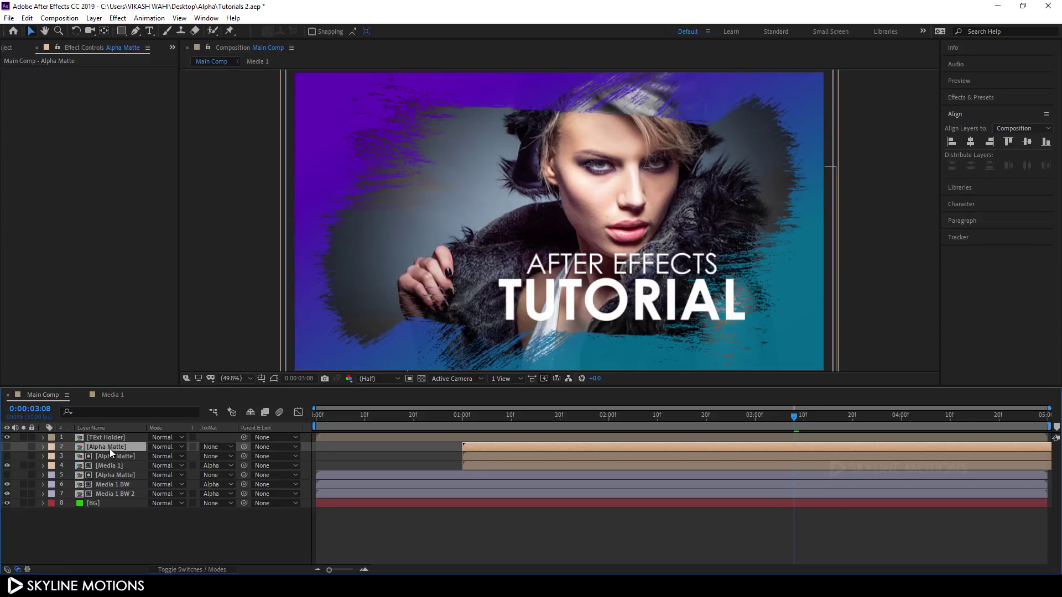
pyautogui.moveTo(111, 447); pyautogui.dragTo(112, 436)
pyautogui.click(111, 448)
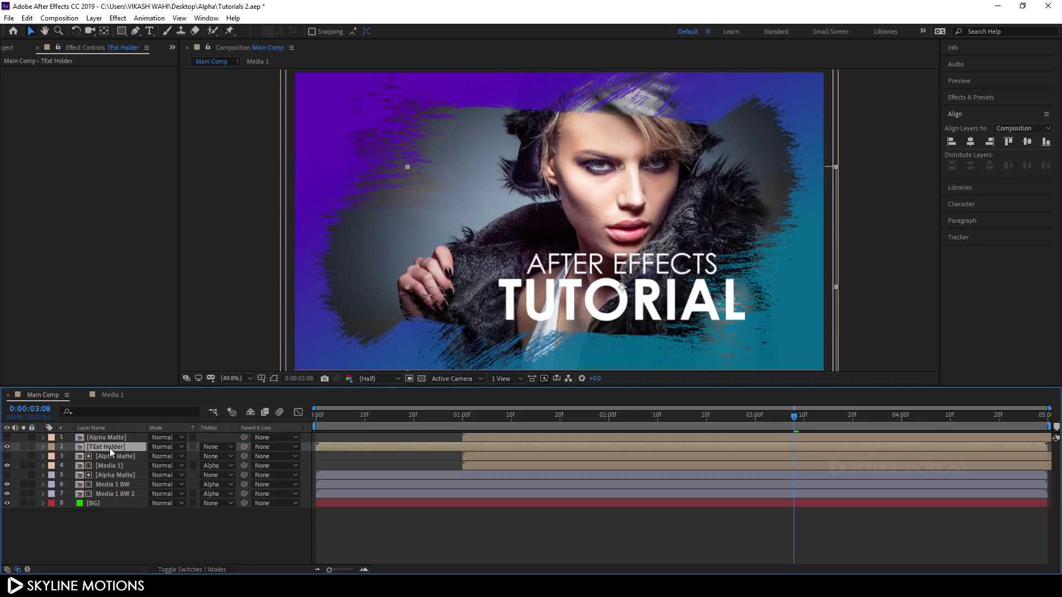
pyautogui.click(217, 447)
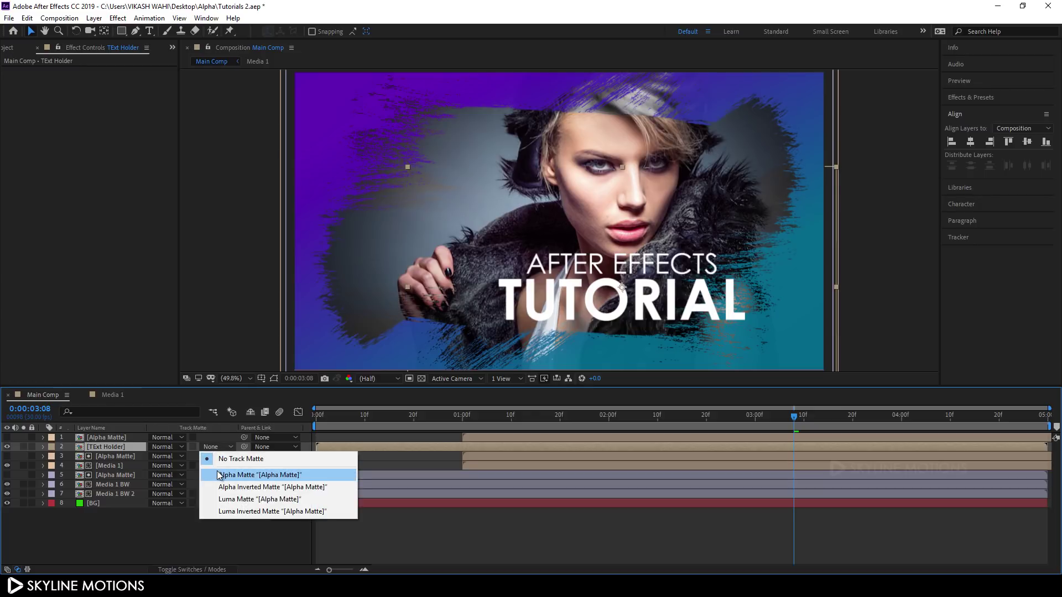
pyautogui.click(220, 475)
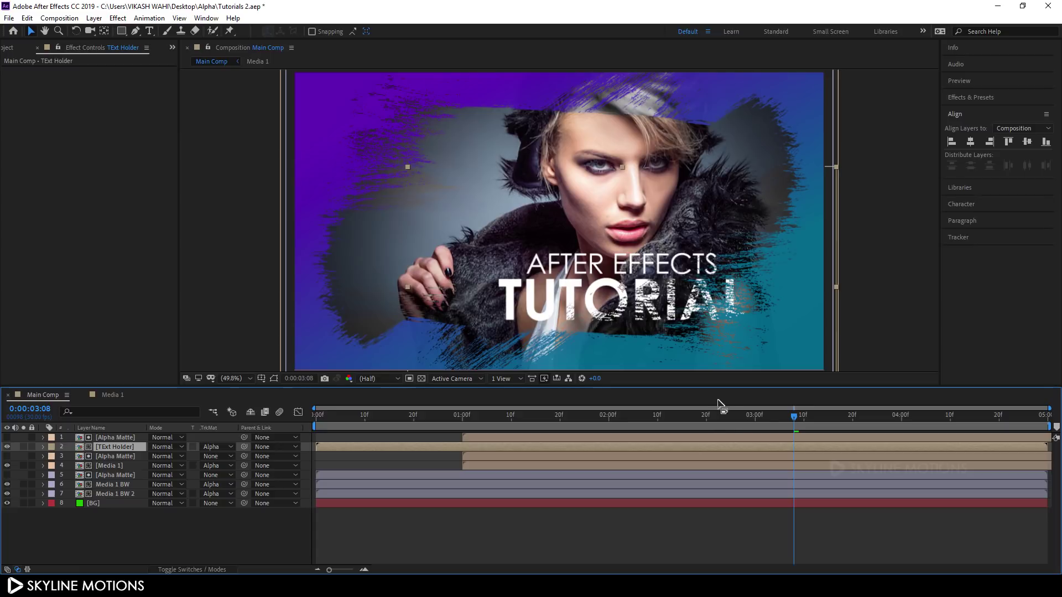
# Scrub back through the timeline to check the title revealing through the strokes
pyautogui.moveTo(722, 416); pyautogui.dragTo(564, 418)
pyautogui.click(174, 529)
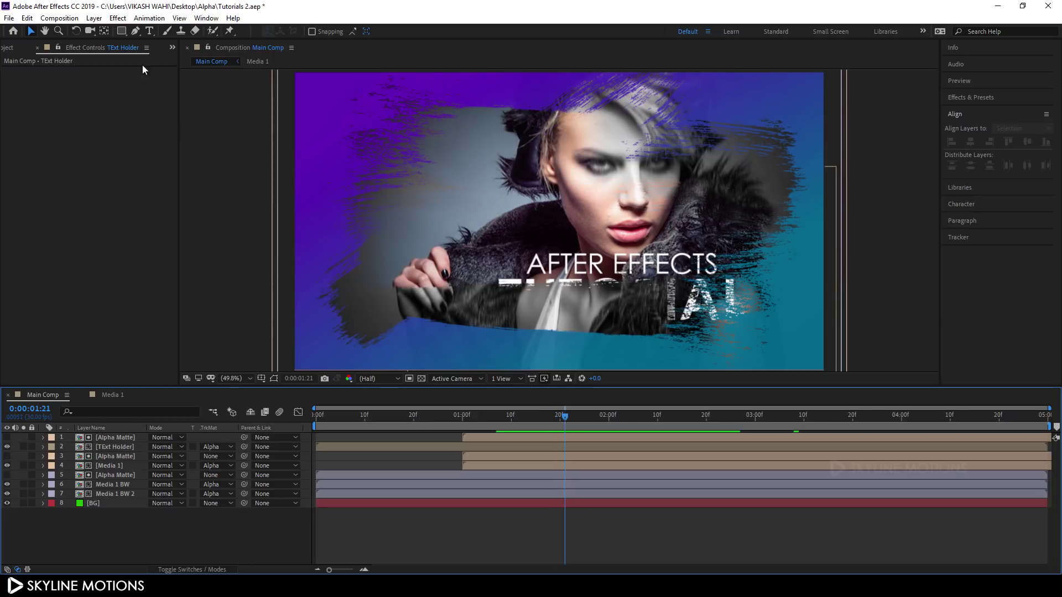
pyautogui.click(94, 18)
pyautogui.moveTo(134, 31)
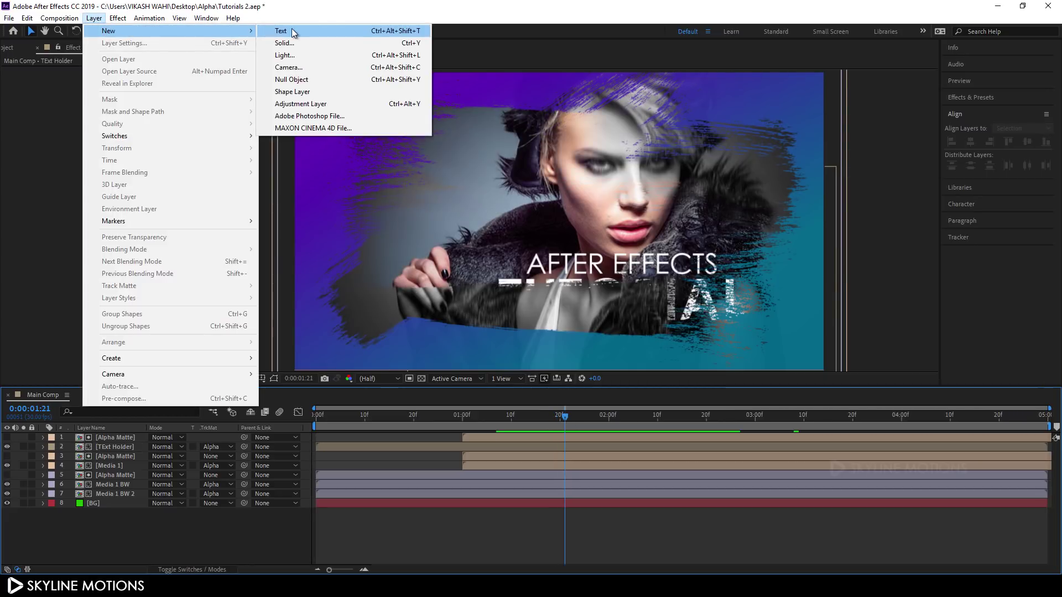
# Create a new null object layer and rename it Transform
pyautogui.click(317, 81)
pyautogui.rightClick(123, 435)
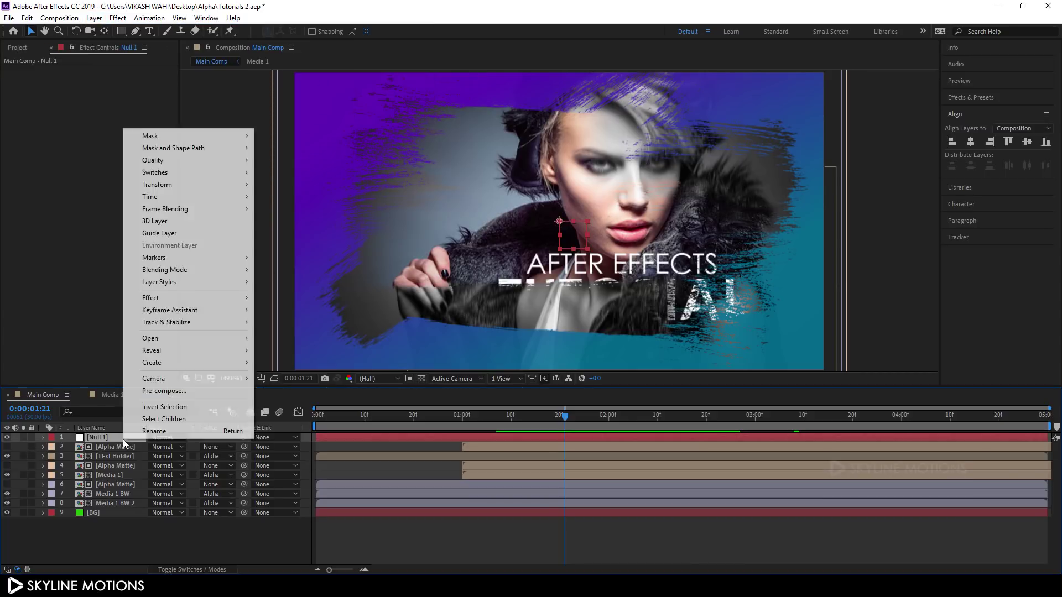
pyautogui.click(169, 431)
pyautogui.write('Transform')
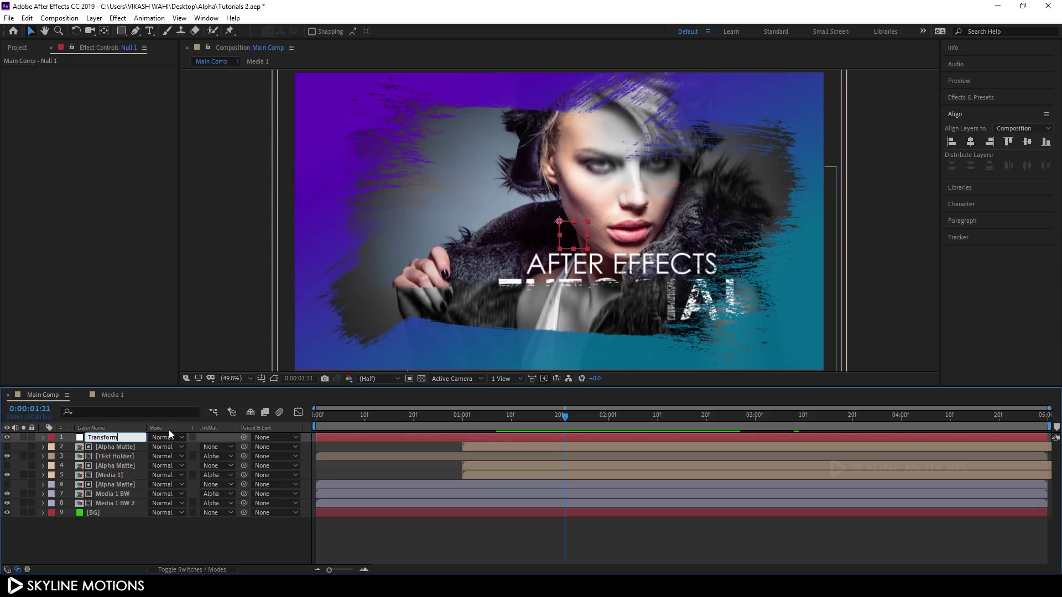
pyautogui.press('Return')
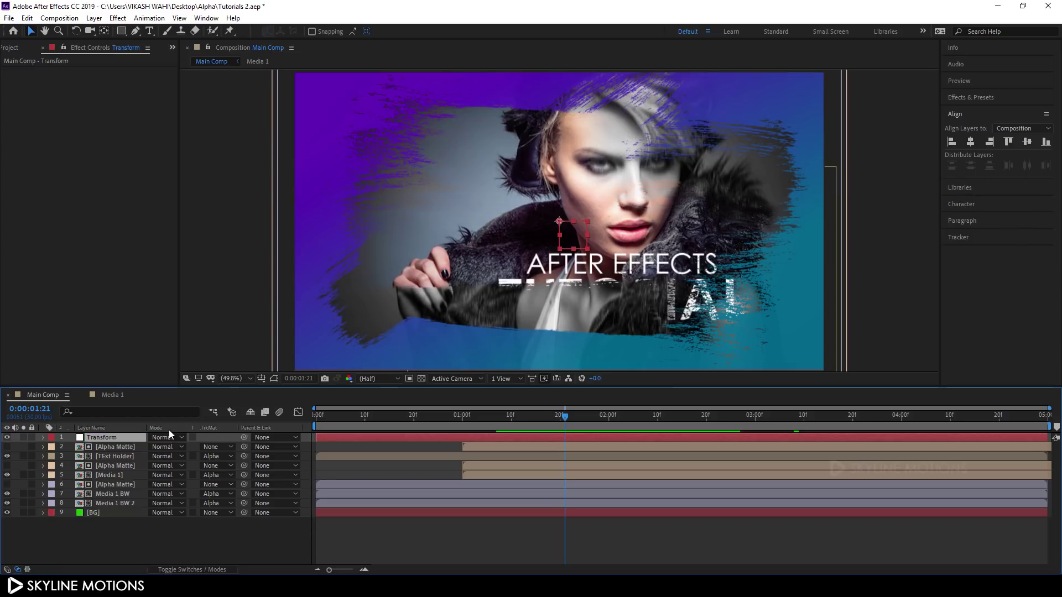
# Parent all the layers below to the Transform null
pyautogui.moveTo(131, 549); pyautogui.dragTo(125, 447)
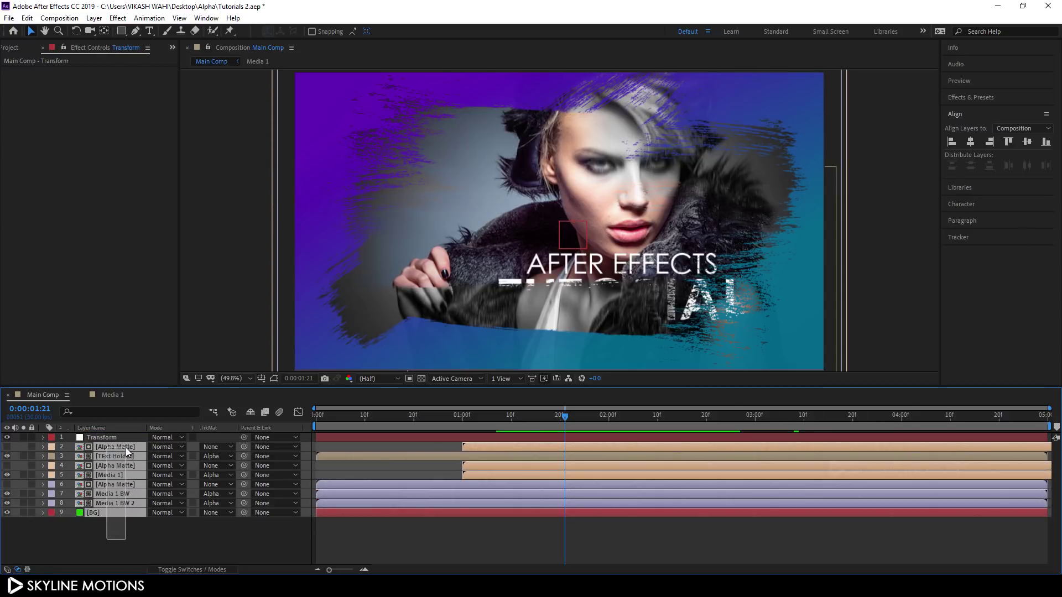
pyautogui.moveTo(243, 447); pyautogui.dragTo(124, 436)
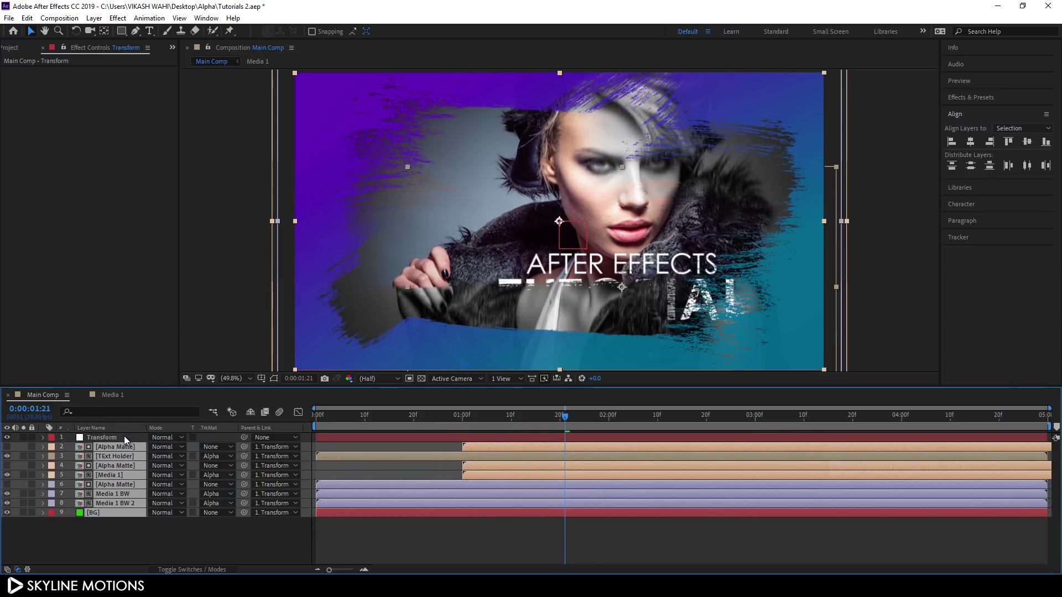
pyautogui.click(124, 435)
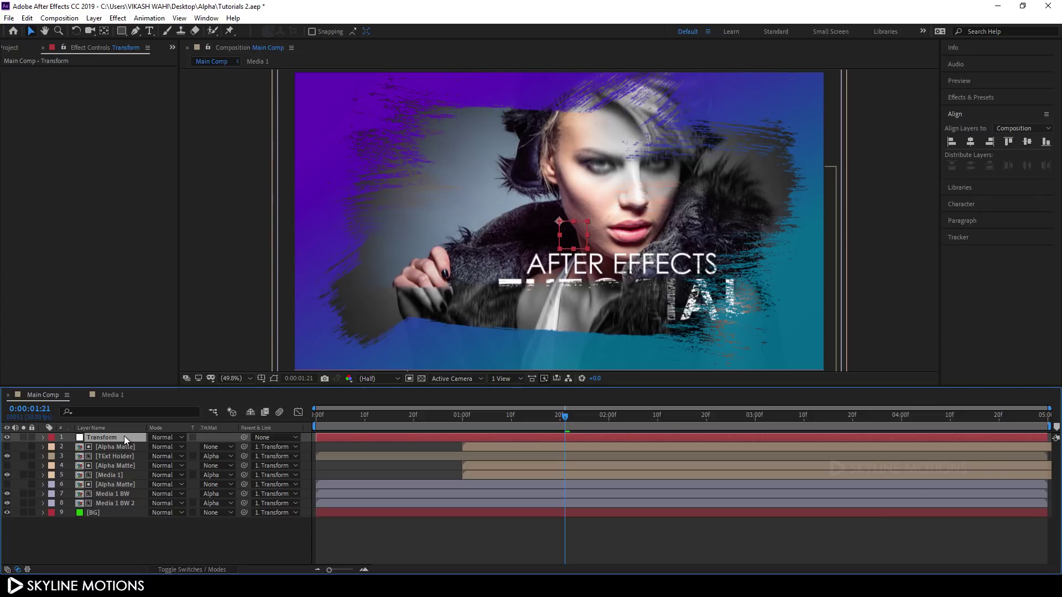
pyautogui.press('s')
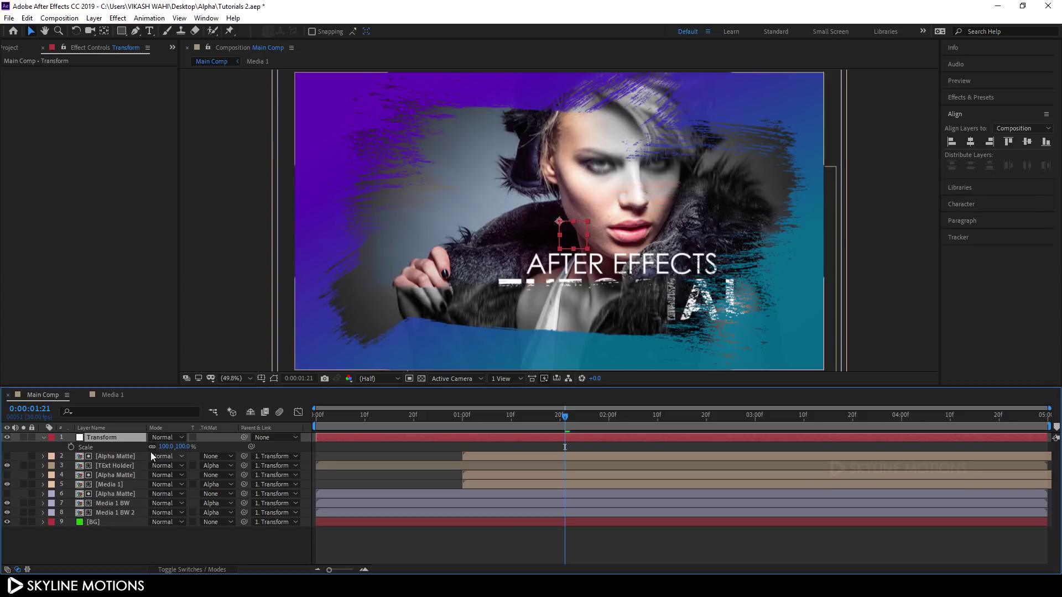
pyautogui.moveTo(564, 416); pyautogui.dragTo(1049, 418)
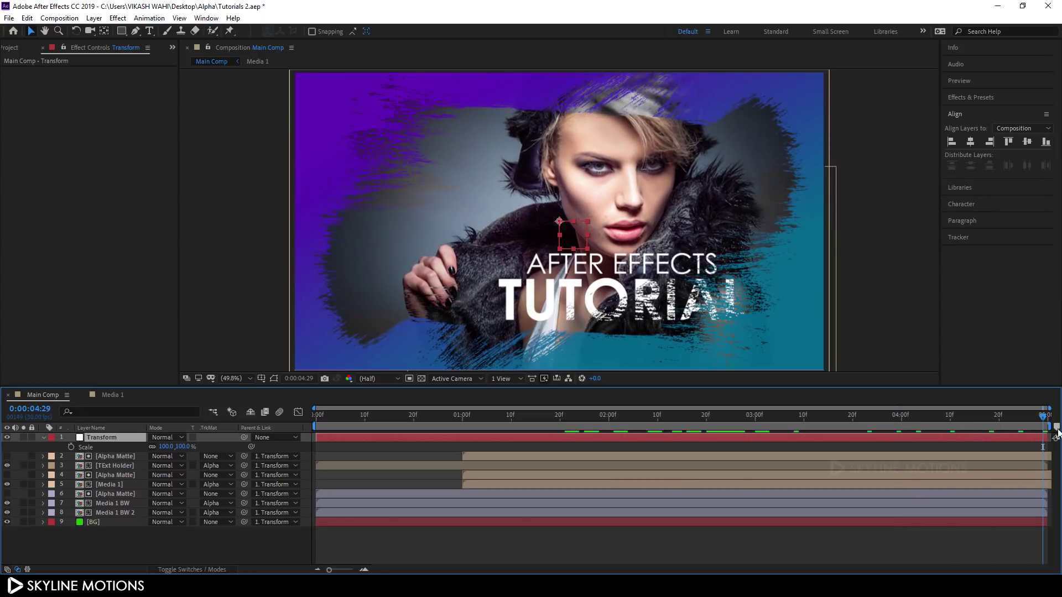
# Add Scale and Rotation keyframes to the Transform null at the final frame
pyautogui.click(71, 448)
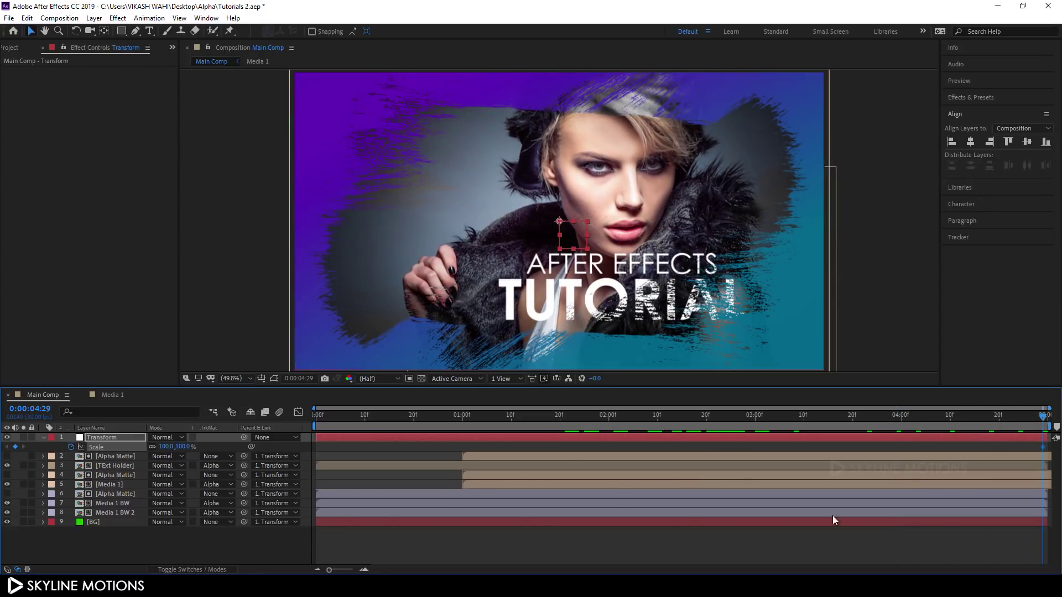
pyautogui.click(108, 435)
pyautogui.press('r')
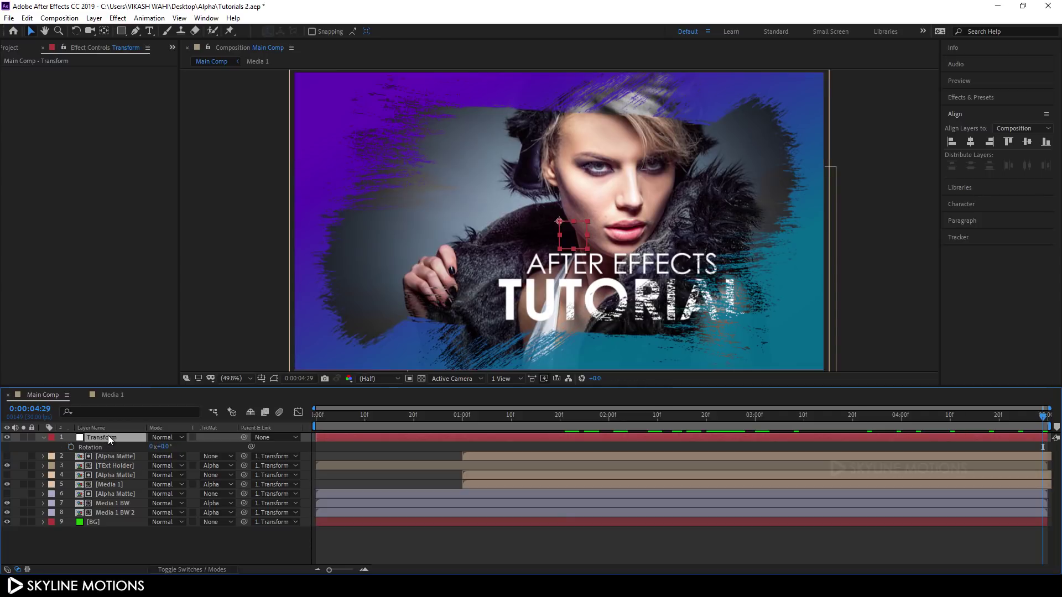
pyautogui.click(71, 447)
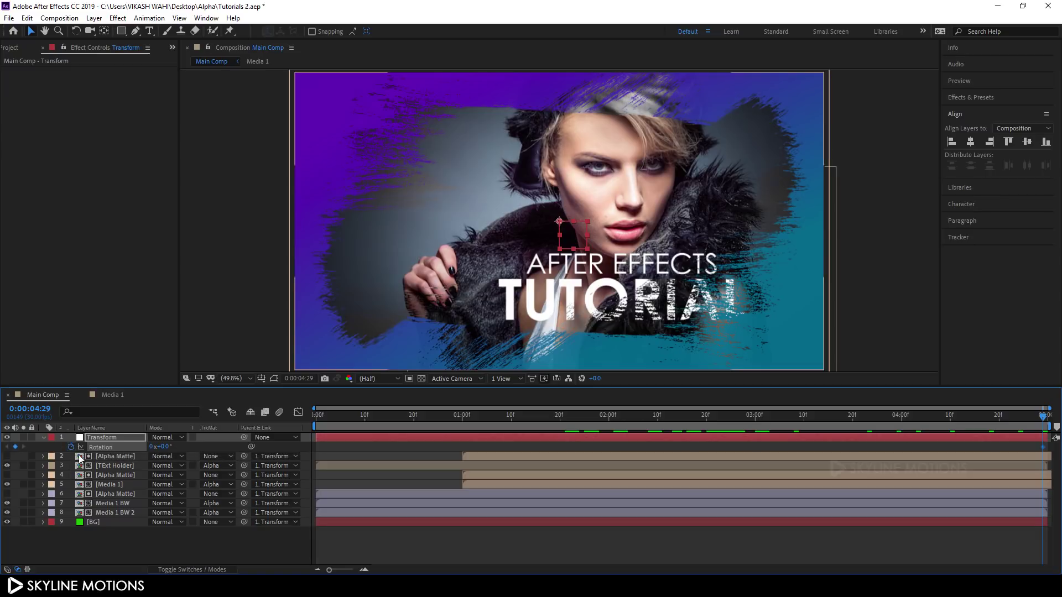
# At the first frame, set the Transform null's Rotation to 3° and Scale to 110%
pyautogui.moveTo(871, 419); pyautogui.dragTo(279, 436)
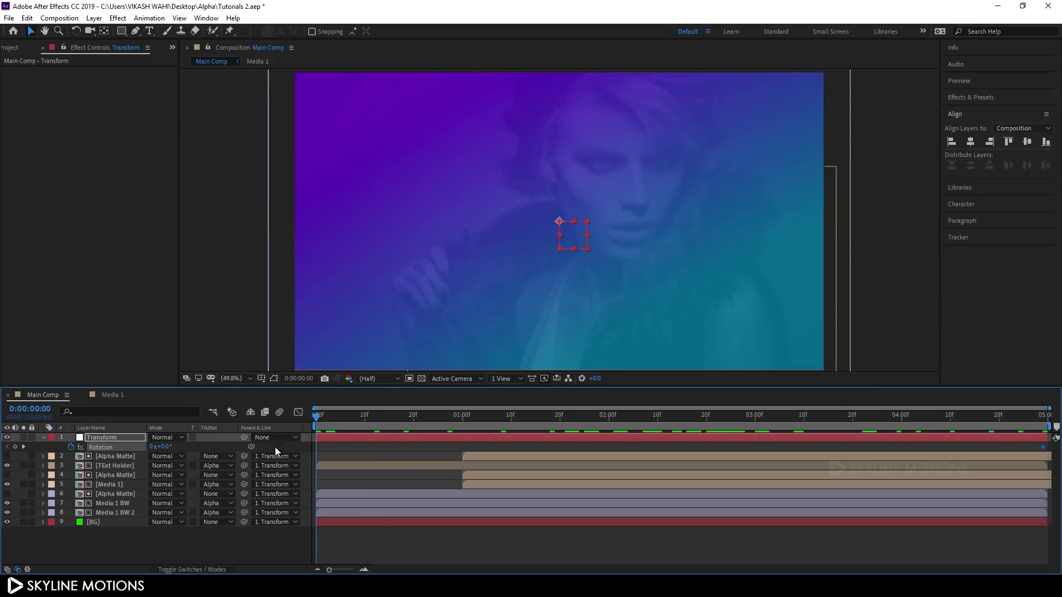
pyautogui.click(164, 448)
pyautogui.write('3')
pyautogui.click(111, 440)
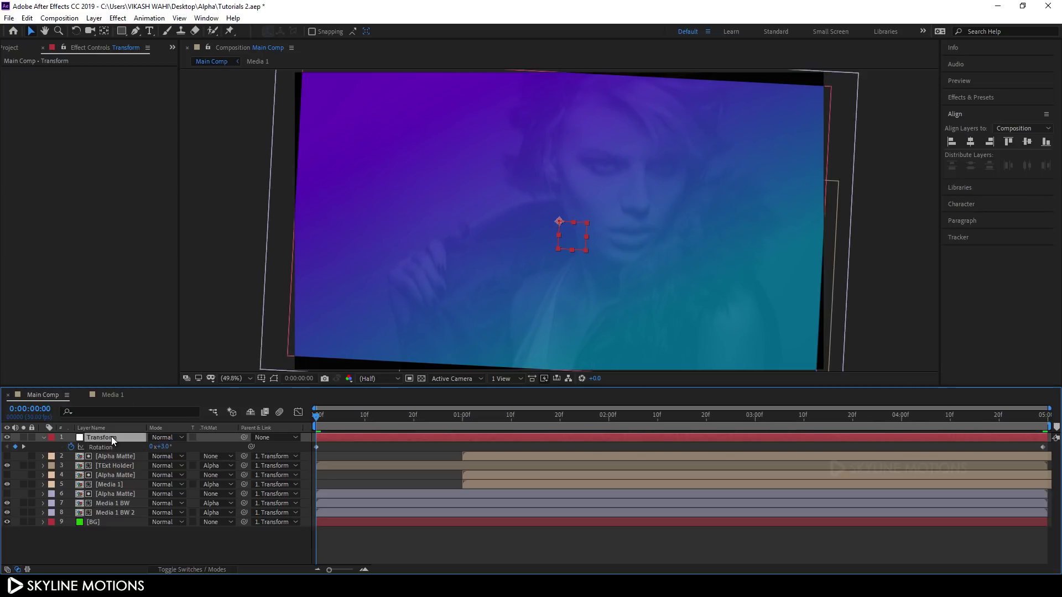
pyautogui.press('s')
pyautogui.click(184, 447)
pyautogui.write('1')
pyautogui.write('2')
pyautogui.write('0')
pyautogui.press('Return')
# Preview the finished tilt-and-zoom animation in an enlarged composition view
pyautogui.press('space')
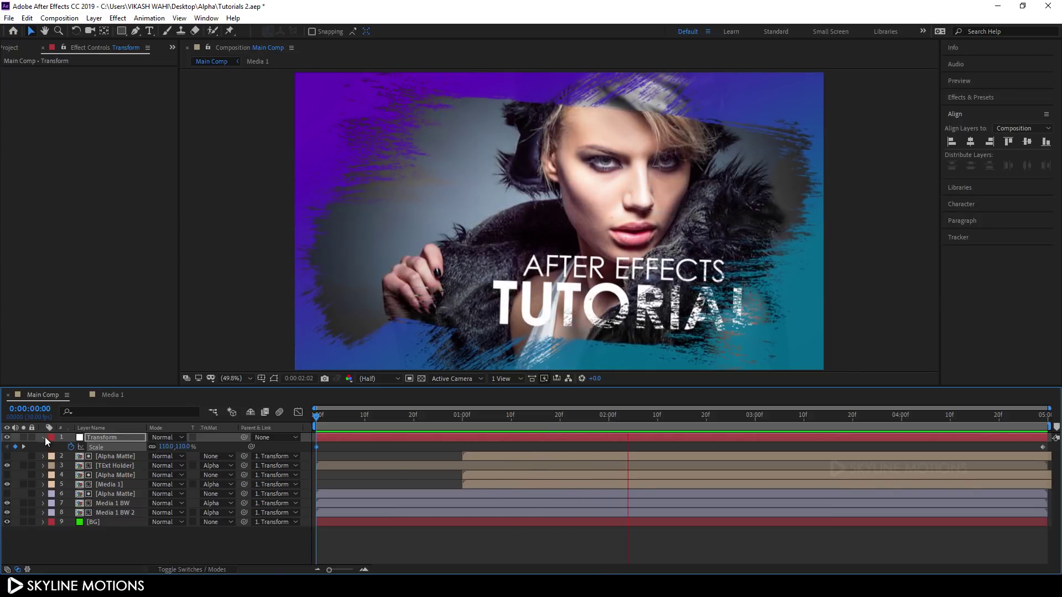
pyautogui.click(44, 438)
pyautogui.moveTo(415, 416); pyautogui.dragTo(305, 427)
pyautogui.press('`')
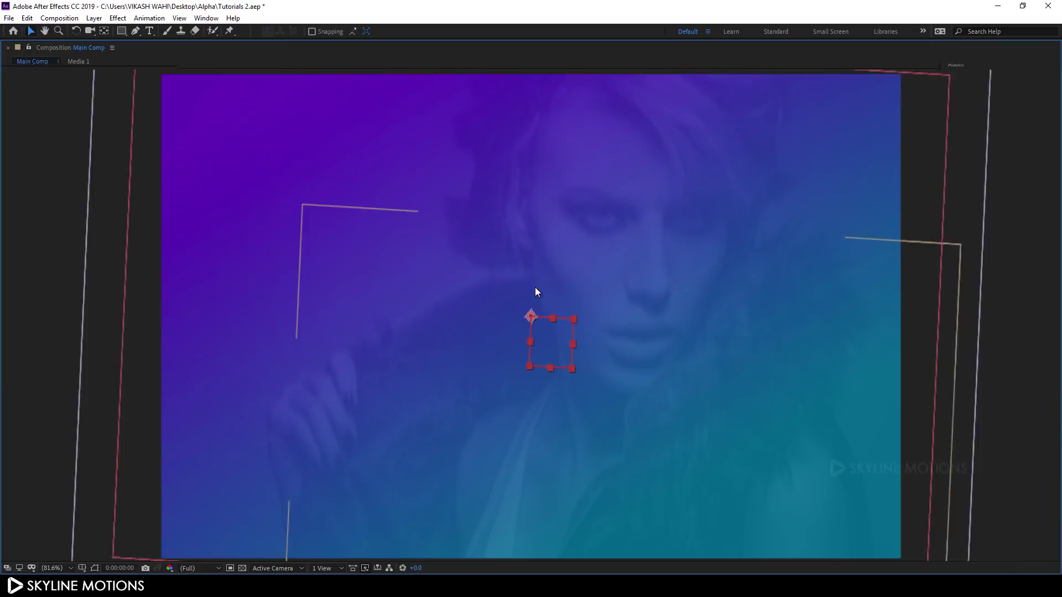
pyautogui.press('space')
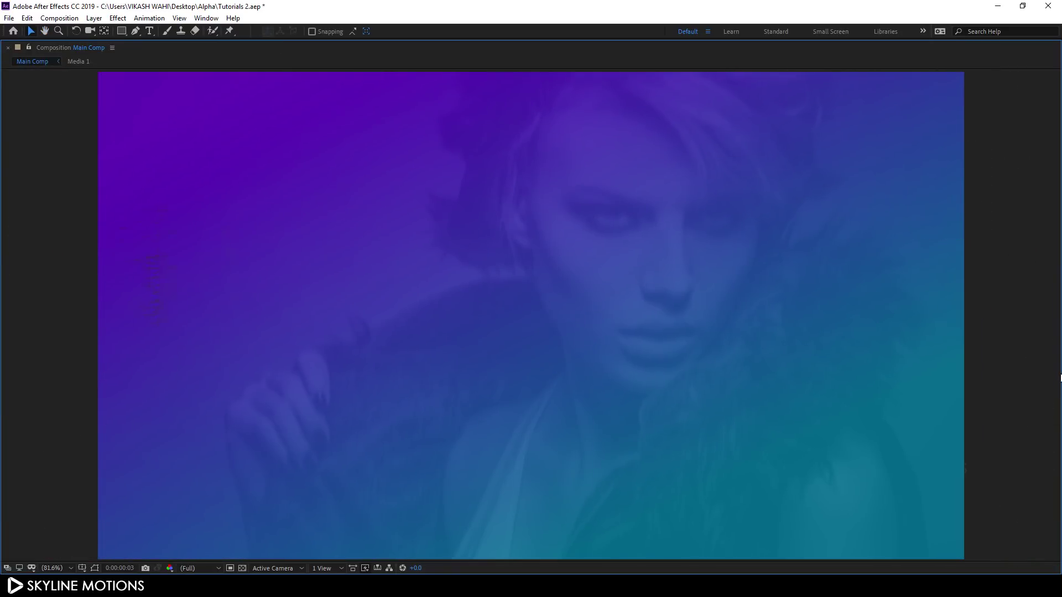